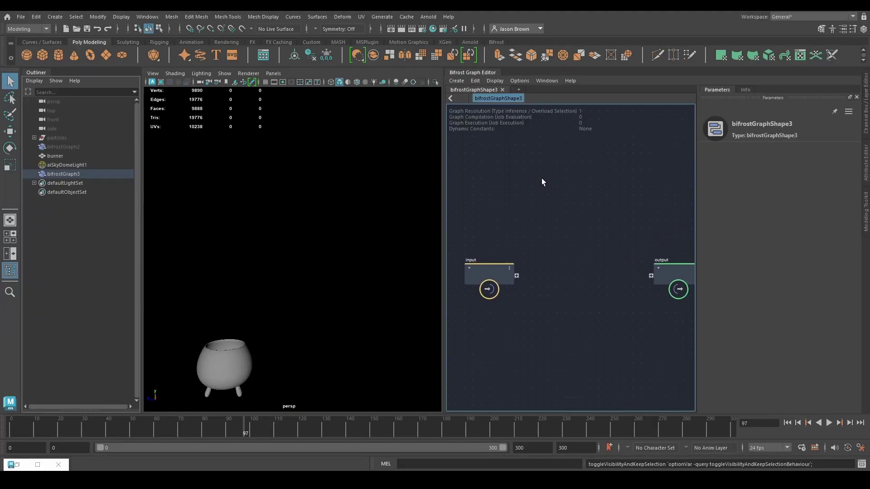
# Step: Hide the Outliner, widen the Bifrost Graph Editor, and add a basic_combustion_graph compound to the graph
pyautogui.click(31, 71)
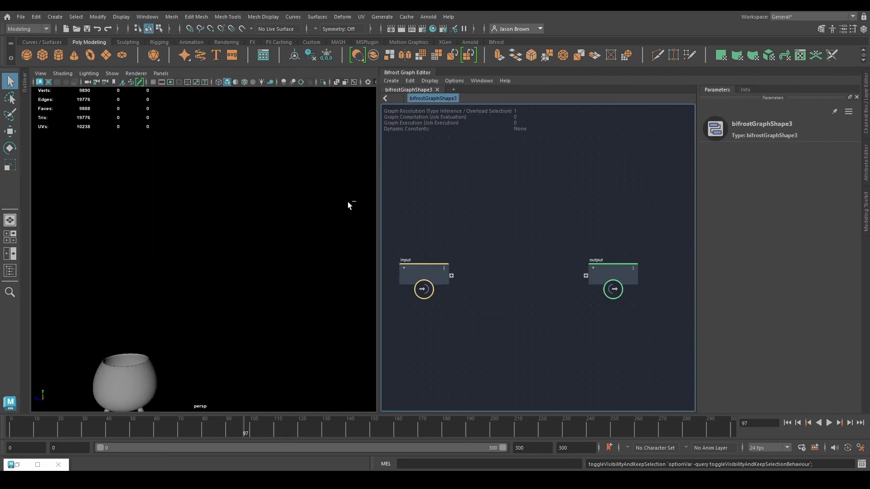
pyautogui.moveTo(378, 219); pyautogui.dragTo(365, 220)
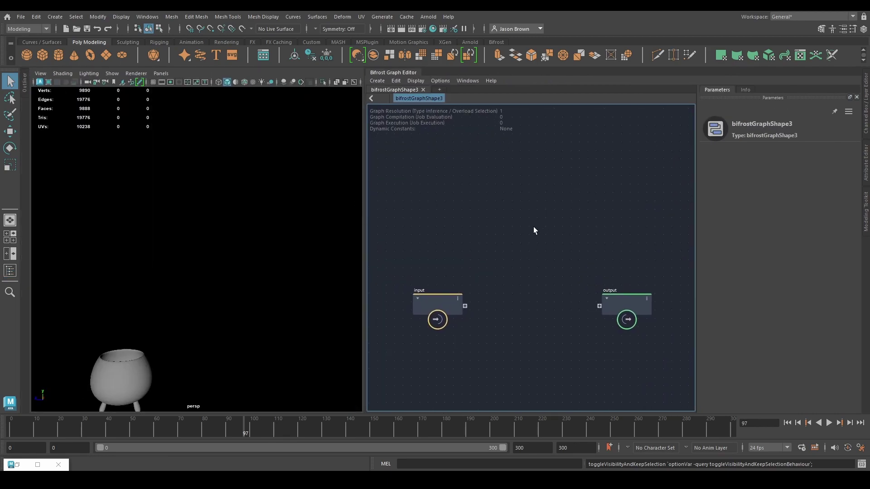
pyautogui.press('Tab')
pyautogui.write('basic')
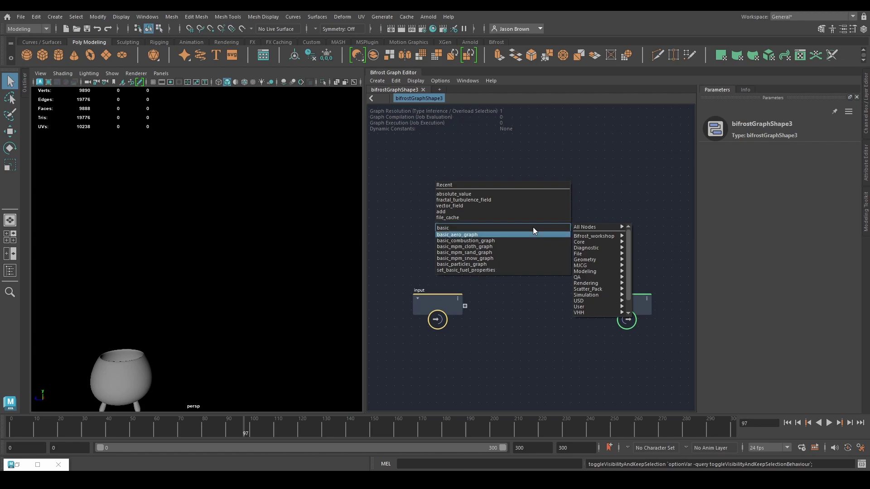
pyautogui.press('Down')
pyautogui.press('Return')
pyautogui.rightClick(532, 228)
pyautogui.click(556, 188)
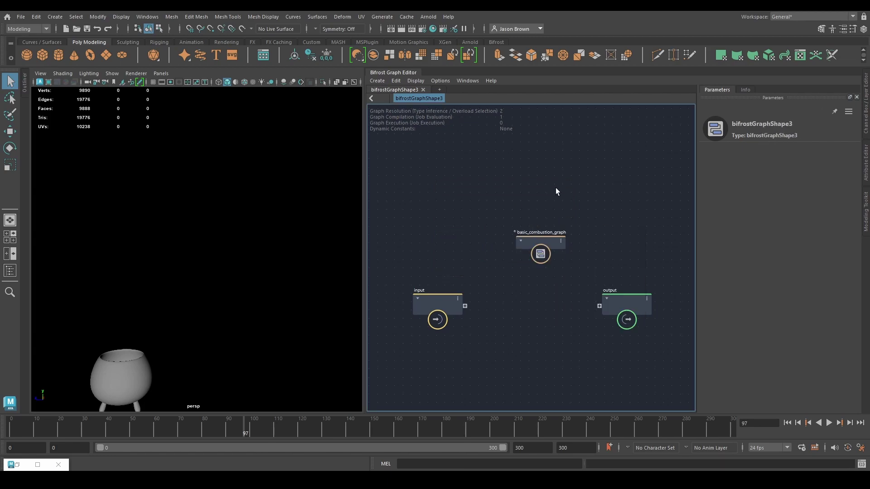
# Step: Explode the basic_combustion_graph compound into its individual nodes and move the input node below the output node
pyautogui.click(531, 244)
pyautogui.moveTo(531, 244); pyautogui.dragTo(521, 199)
pyautogui.rightClick(527, 195)
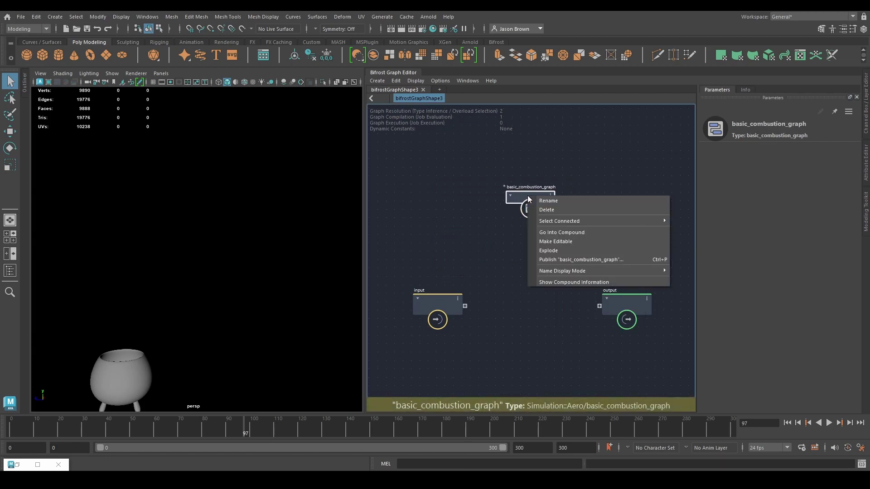
pyautogui.click(557, 250)
pyautogui.click(416, 300)
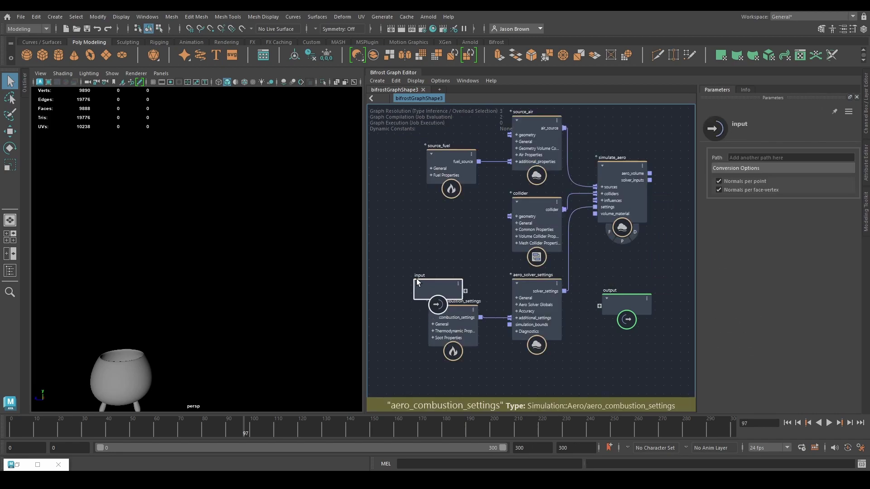
pyautogui.moveTo(415, 300); pyautogui.dragTo(607, 345)
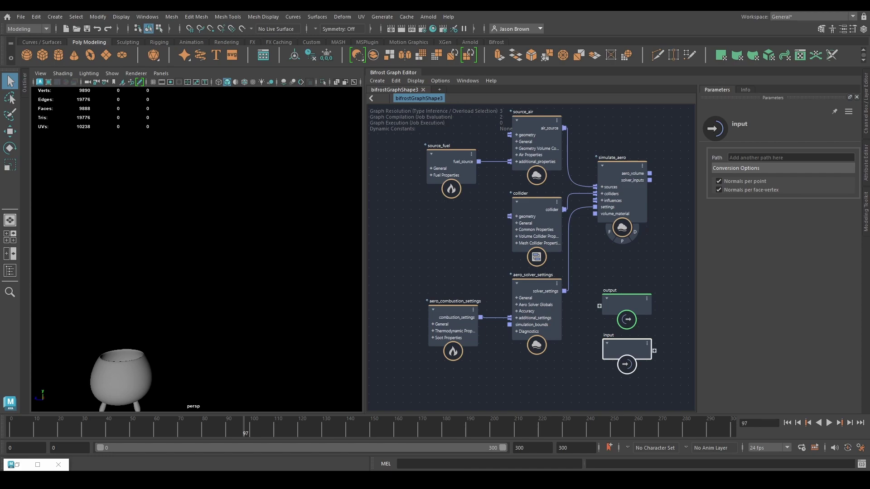
# Step: Look over the exploded combustion graph, picking out the source_fuel and aero_combustion_settings nodes
pyautogui.keyDown('alt'); pyautogui.moveTo(580, 234); pyautogui.dragTo(592, 259, button='middle'); pyautogui.keyUp('alt')
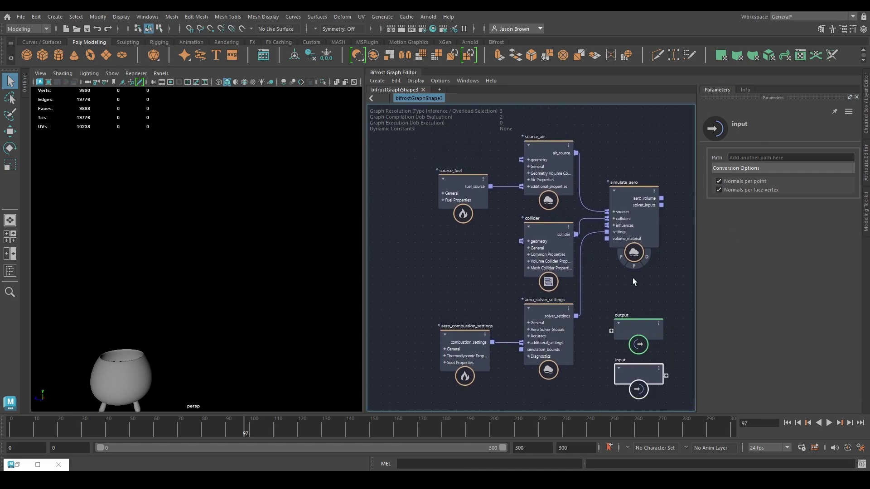
pyautogui.keyDown('alt'); pyautogui.moveTo(632, 281); pyautogui.dragTo(683, 293, button='middle'); pyautogui.keyUp('alt')
pyautogui.keyDown('alt'); pyautogui.moveTo(520, 260); pyautogui.dragTo(472, 233, button='middle'); pyautogui.keyUp('alt')
pyautogui.moveTo(438, 177); pyautogui.dragTo(490, 390)
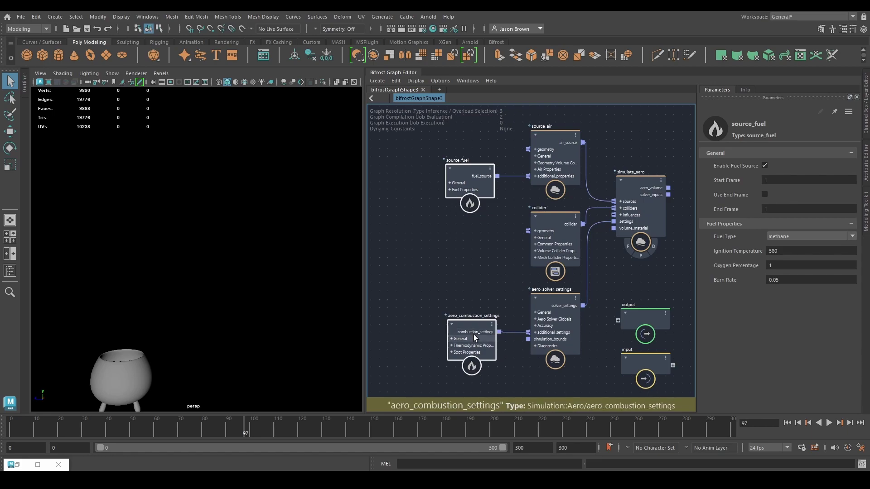
pyautogui.click(431, 286)
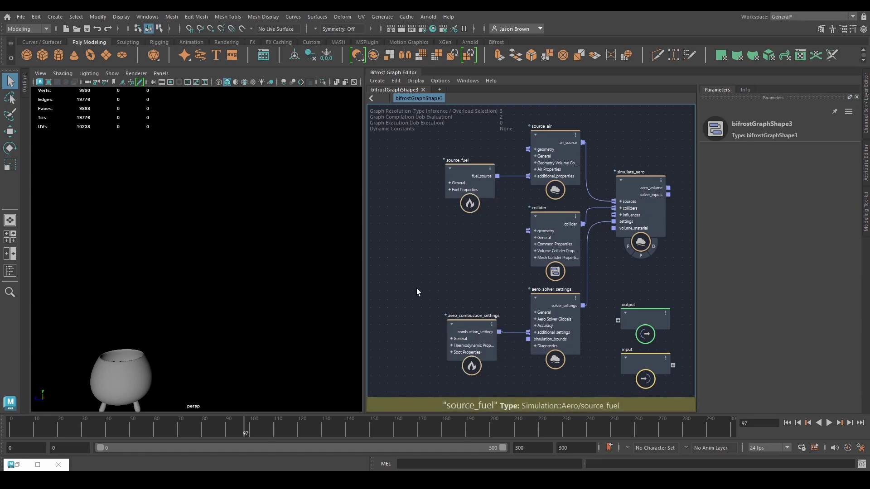
pyautogui.moveTo(418, 291); pyautogui.dragTo(487, 394)
pyautogui.moveTo(430, 229); pyautogui.dragTo(480, 144)
pyautogui.click(488, 263)
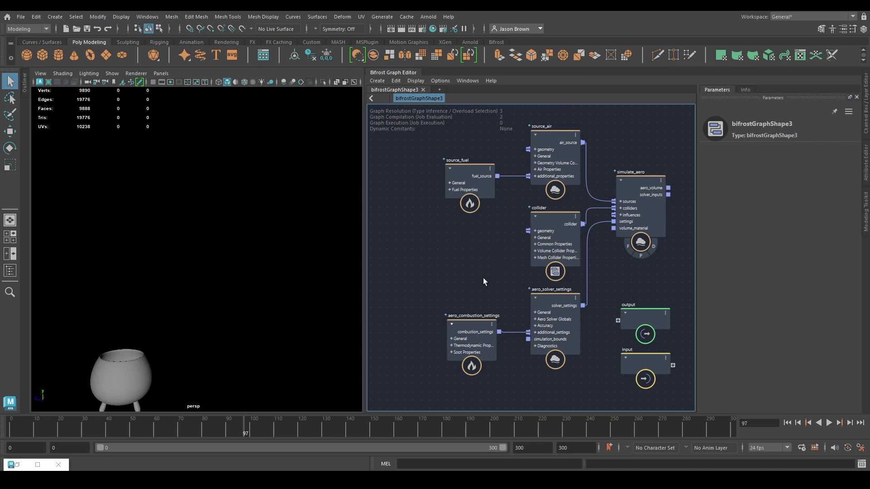
# Step: Examine the parameters of the source_fuel, aero_combustion_settings and aero_solver_settings nodes, including the thermodynamic and soot properties
pyautogui.click(461, 175)
pyautogui.click(473, 335)
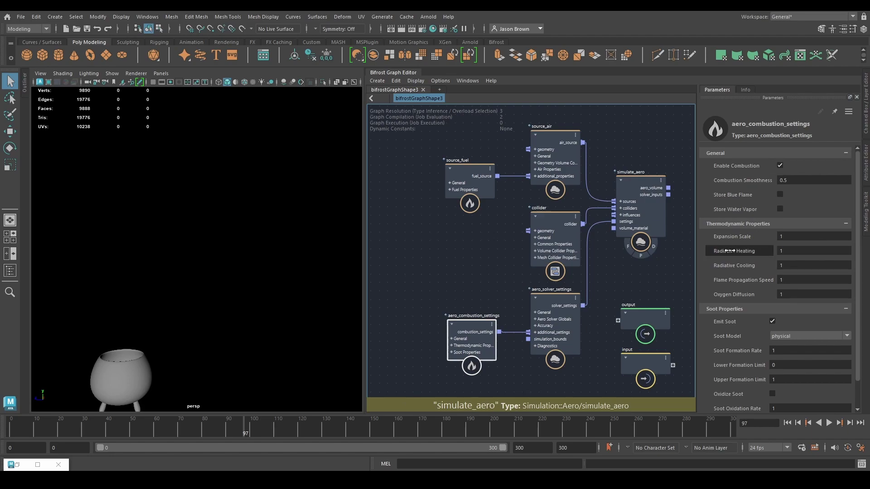
pyautogui.scroll(-2, 775, 308)
pyautogui.scroll(2, 761, 297)
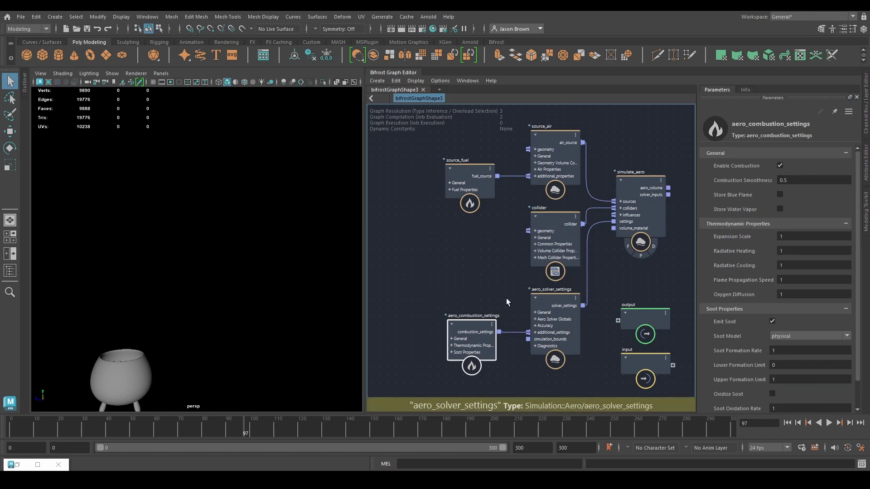
pyautogui.click(562, 306)
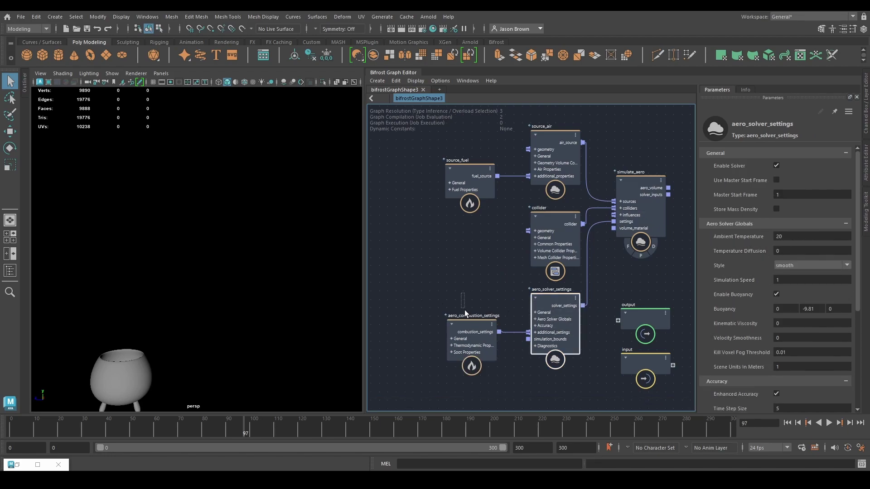
pyautogui.click(469, 326)
pyautogui.scroll(-3, 771, 294)
pyautogui.click(771, 295)
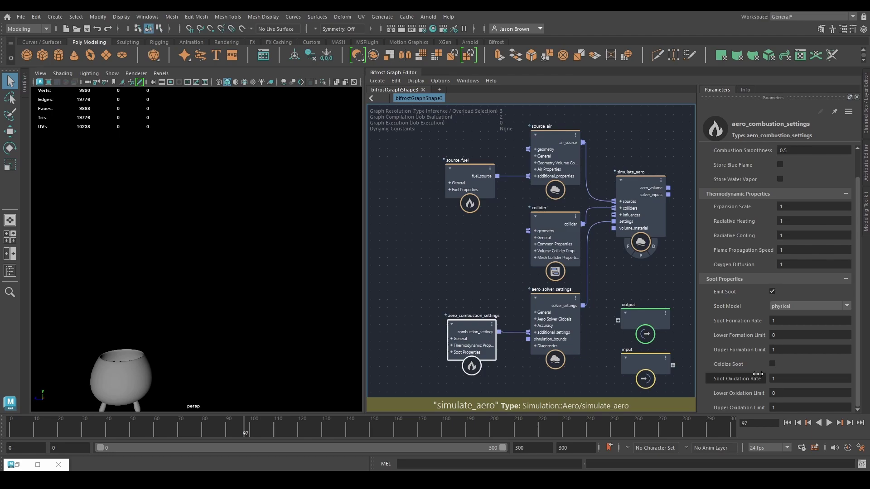
pyautogui.scroll(1, 765, 190)
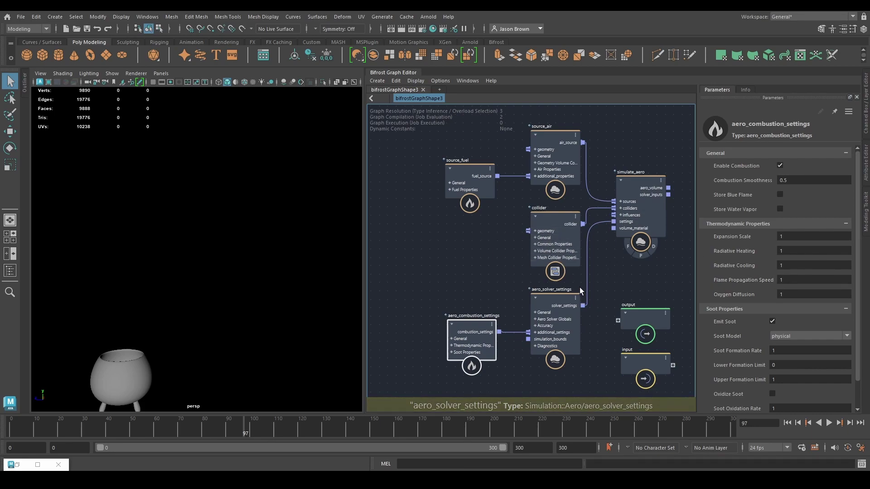
# Step: Bring the burner mesh from the Outliner into the graph as an input connected to the collider node's geometry
pyautogui.keyDown('alt'); pyautogui.moveTo(510, 251); pyautogui.dragTo(463, 249, button='right'); pyautogui.keyUp('alt')
pyautogui.moveTo(463, 248); pyautogui.dragTo(506, 272, button='middle')
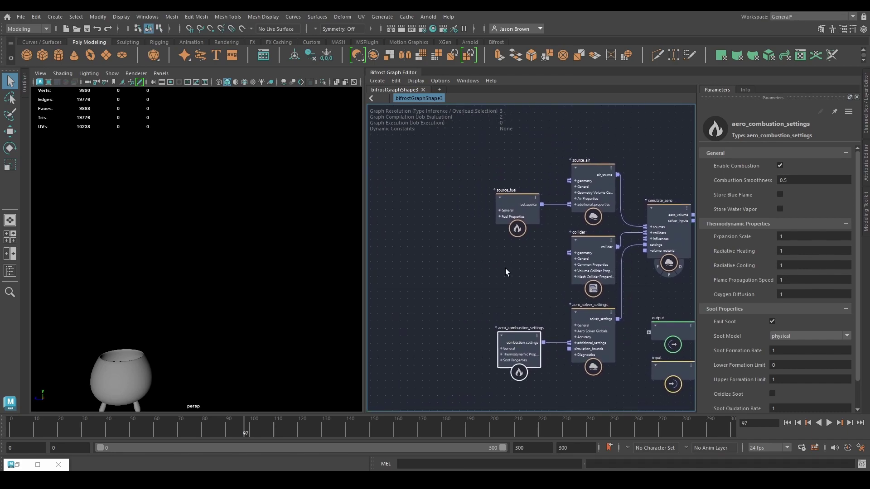
pyautogui.moveTo(28, 93); pyautogui.dragTo(135, 187)
pyautogui.click(56, 156)
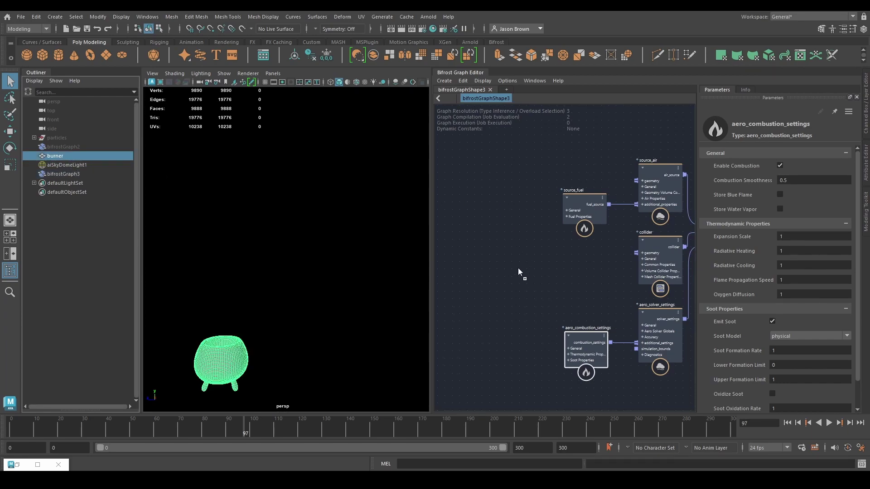
pyautogui.moveTo(518, 269); pyautogui.dragTo(635, 259)
pyautogui.moveTo(532, 292); pyautogui.dragTo(529, 264)
# Step: Add a create_mesh_sphere node and connect its sphere_mesh output to a new terminal node to display it
pyautogui.keyDown('alt'); pyautogui.moveTo(561, 252); pyautogui.dragTo(567, 282, button='middle'); pyautogui.keyUp('alt')
pyautogui.press('Tab')
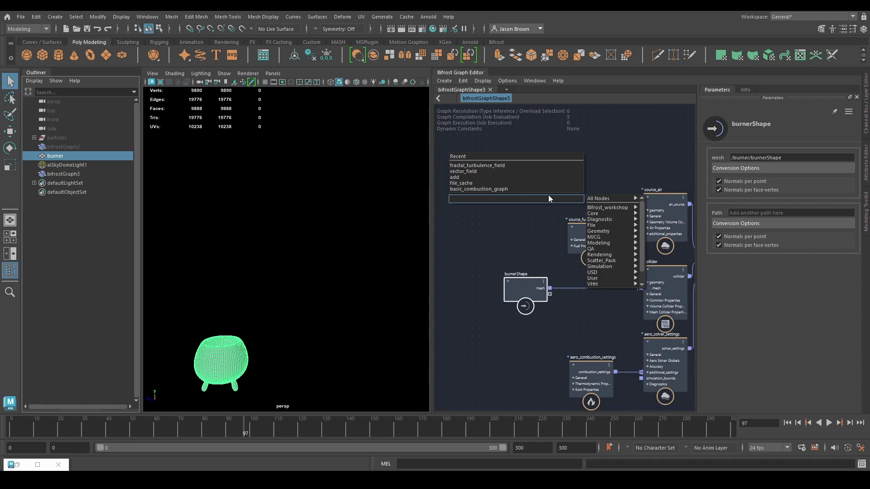
pyautogui.write('cmsphe')
pyautogui.press('Return')
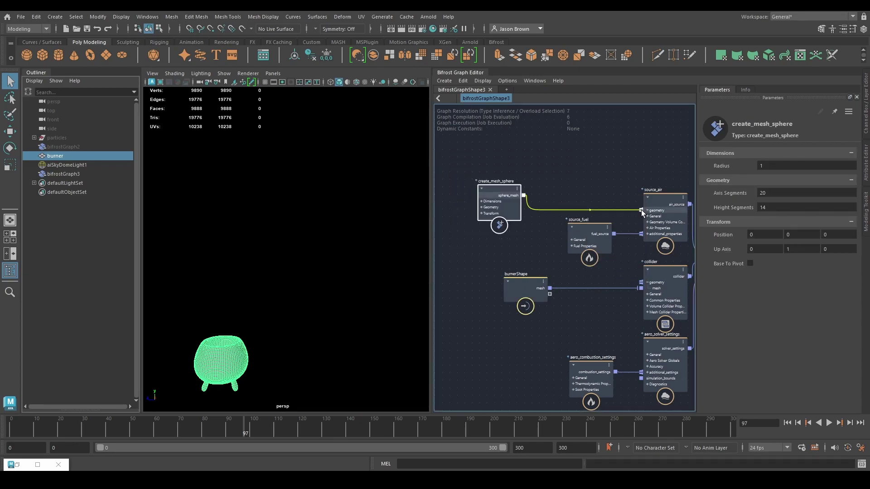
pyautogui.moveTo(523, 195); pyautogui.dragTo(603, 134)
pyautogui.write('terminal')
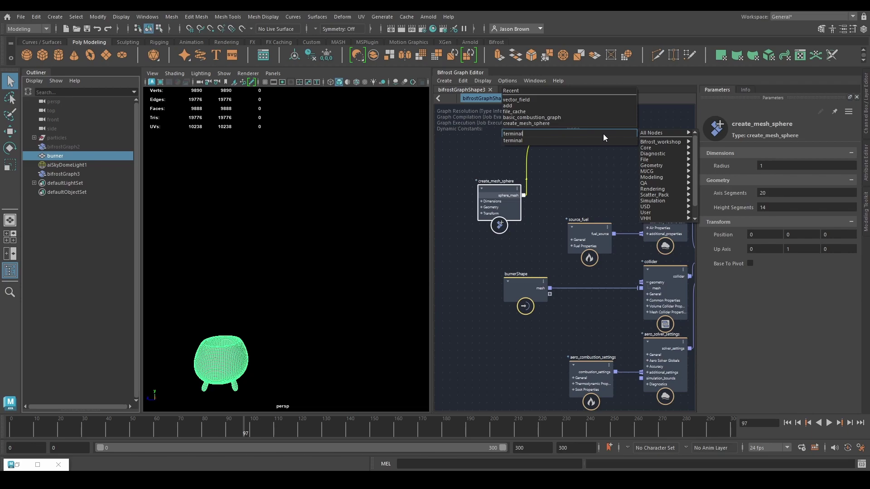
pyautogui.press('Return')
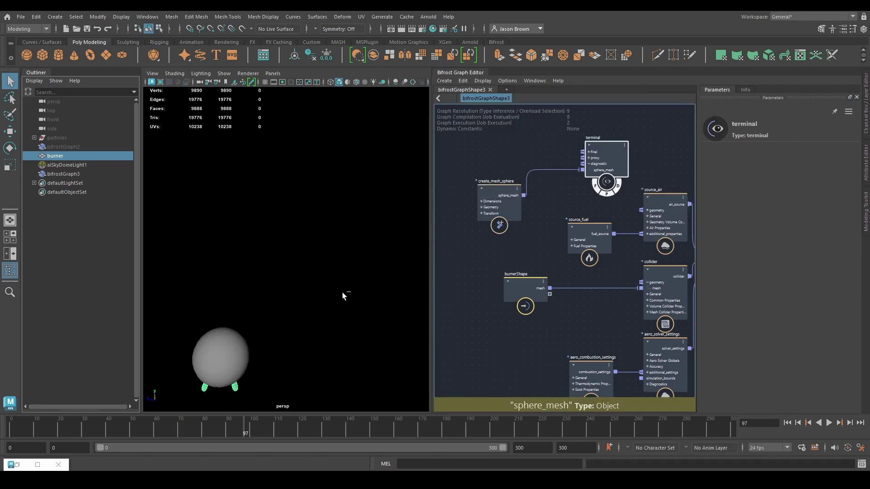
# Step: Set the create_mesh_sphere radius to 0.5 so the sphere fits inside the burner
pyautogui.click(498, 202)
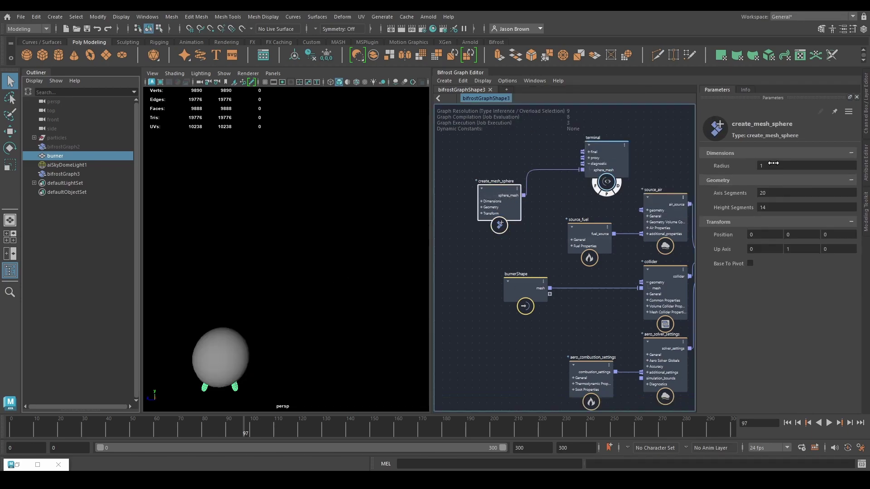
pyautogui.click(773, 165)
pyautogui.press('Return')
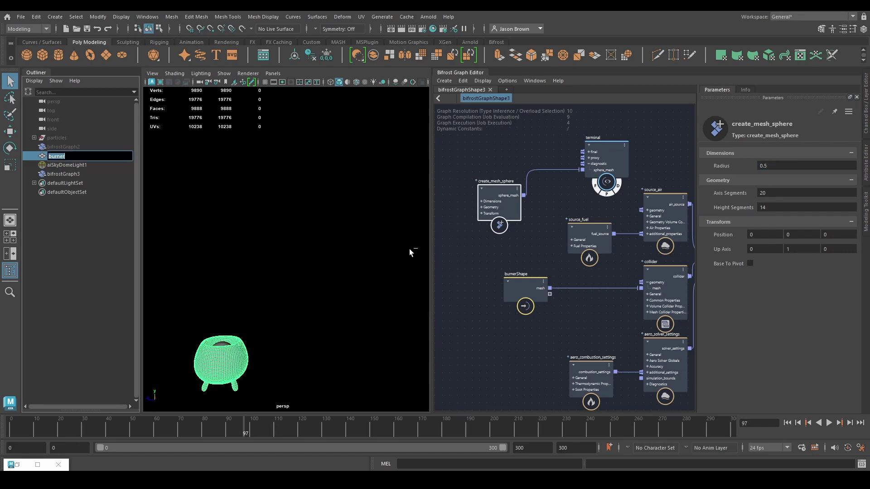
# Step: Raise the sphere within the burner, trying a Y position of 0.2 and settling on 0.1
pyautogui.keyDown('alt'); pyautogui.moveTo(408, 376); pyautogui.dragTo(367, 322, button='middle'); pyautogui.keyUp('alt')
pyautogui.keyDown('alt'); pyautogui.moveTo(367, 321); pyautogui.dragTo(415, 322, button='right'); pyautogui.keyUp('alt')
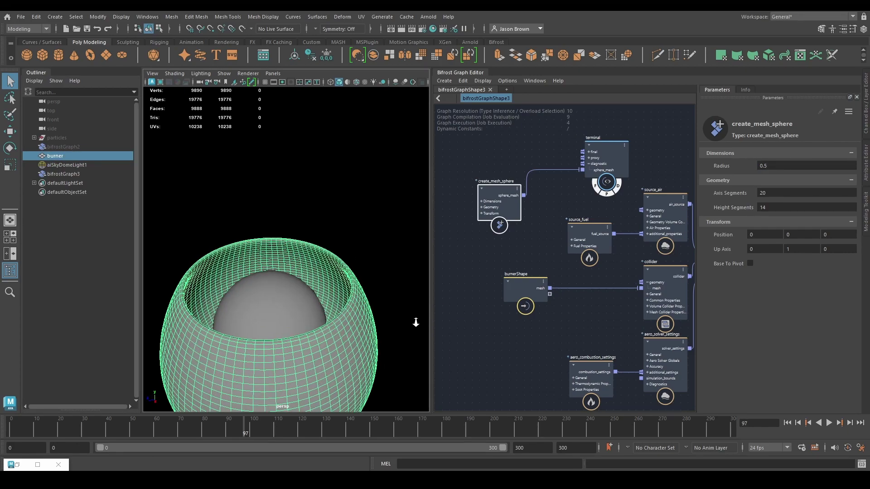
pyautogui.keyDown('alt'); pyautogui.moveTo(415, 322); pyautogui.dragTo(299, 313); pyautogui.keyUp('alt')
pyautogui.keyDown('alt'); pyautogui.moveTo(328, 324); pyautogui.dragTo(294, 271, button='middle'); pyautogui.keyUp('alt')
pyautogui.keyDown('alt'); pyautogui.moveTo(294, 270); pyautogui.dragTo(312, 269); pyautogui.keyUp('alt')
pyautogui.keyDown('alt'); pyautogui.moveTo(313, 268); pyautogui.dragTo(201, 224, button='middle'); pyautogui.keyUp('alt')
pyautogui.keyDown('alt'); pyautogui.moveTo(214, 231); pyautogui.dragTo(258, 234); pyautogui.keyUp('alt')
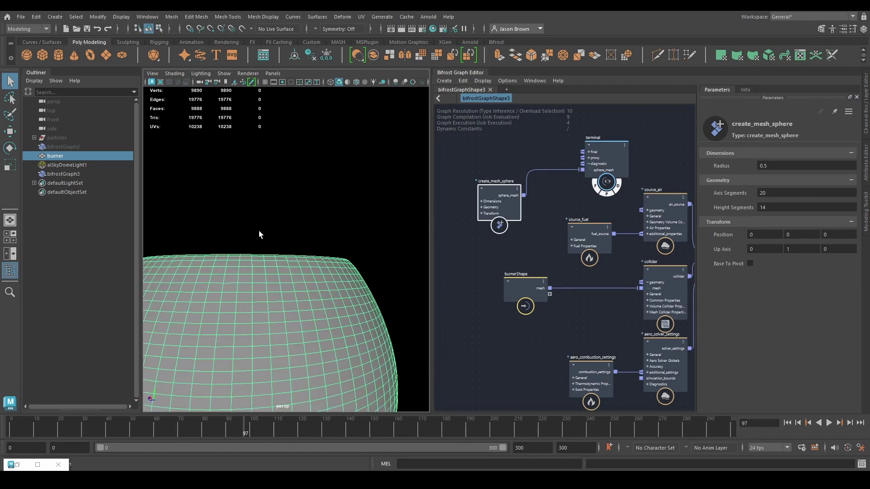
pyautogui.press('f')
pyautogui.keyDown('alt'); pyautogui.moveTo(254, 243); pyautogui.dragTo(277, 312, button='middle'); pyautogui.keyUp('alt')
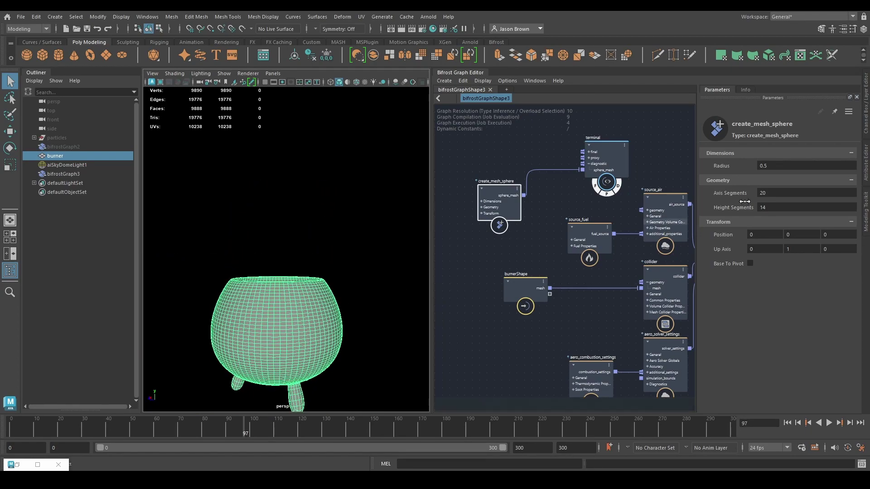
pyautogui.click(802, 235)
pyautogui.write('0.2')
pyautogui.press('Return')
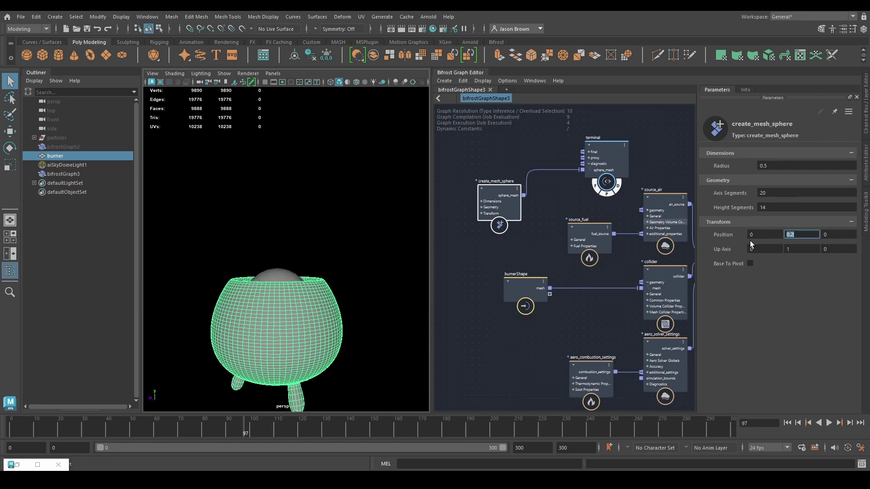
pyautogui.write('0.1')
pyautogui.press('Return')
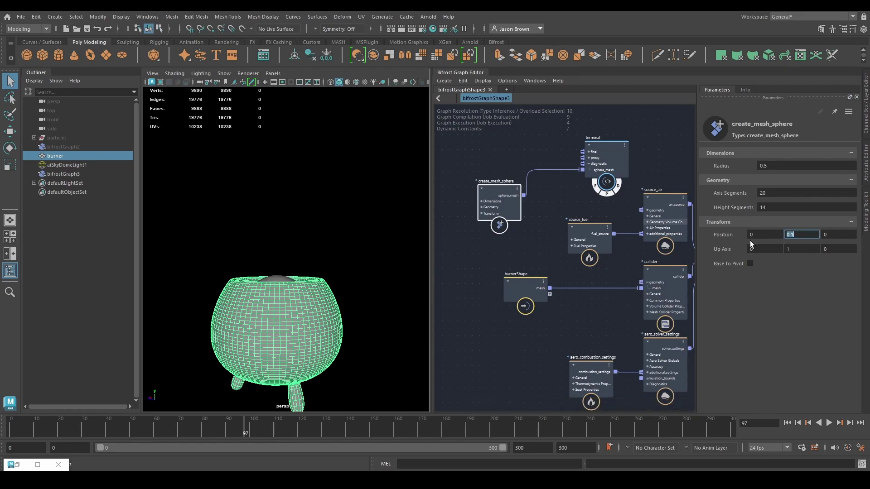
# Step: Increase the sphere's axis segments to 100 and its height segments to 70 together
pyautogui.click(747, 194)
pyautogui.click(737, 207)
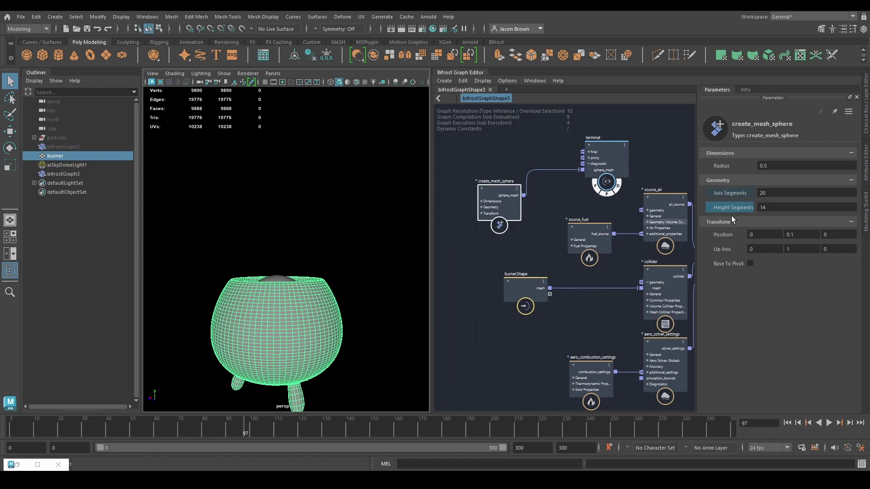
pyautogui.moveTo(731, 207); pyautogui.dragTo(798, 215)
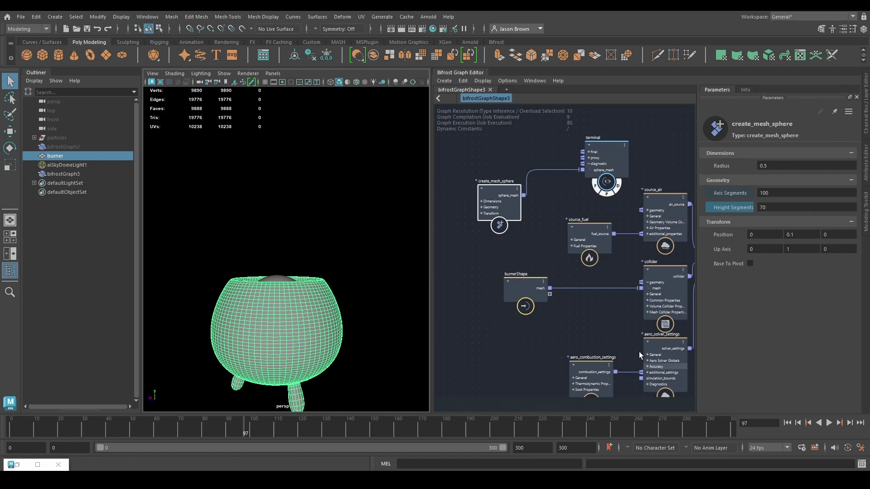
# Step: Move the terminal node up and connect the sphere_mesh output to the geometry port of source_air
pyautogui.scroll(-2, 353, 258)
pyautogui.keyDown('alt'); pyautogui.moveTo(352, 254); pyautogui.dragTo(340, 222, button='middle'); pyautogui.keyUp('alt')
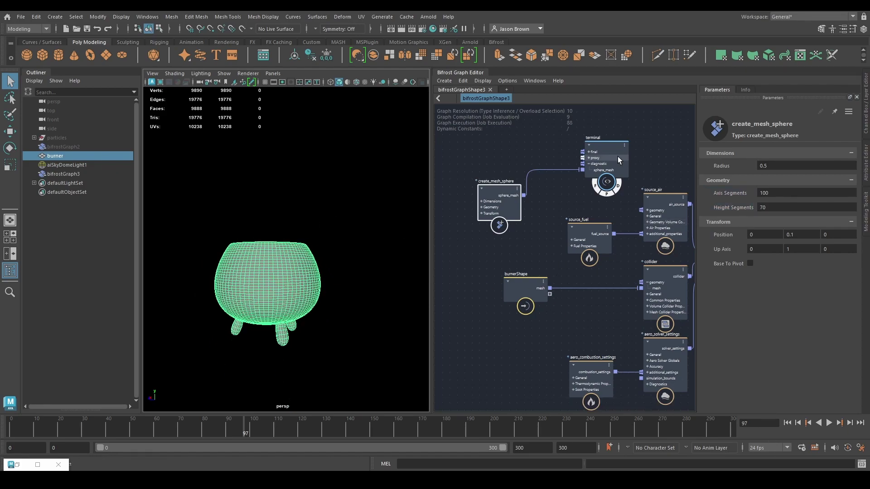
pyautogui.moveTo(618, 160); pyautogui.dragTo(619, 139)
pyautogui.moveTo(523, 196); pyautogui.dragTo(641, 211)
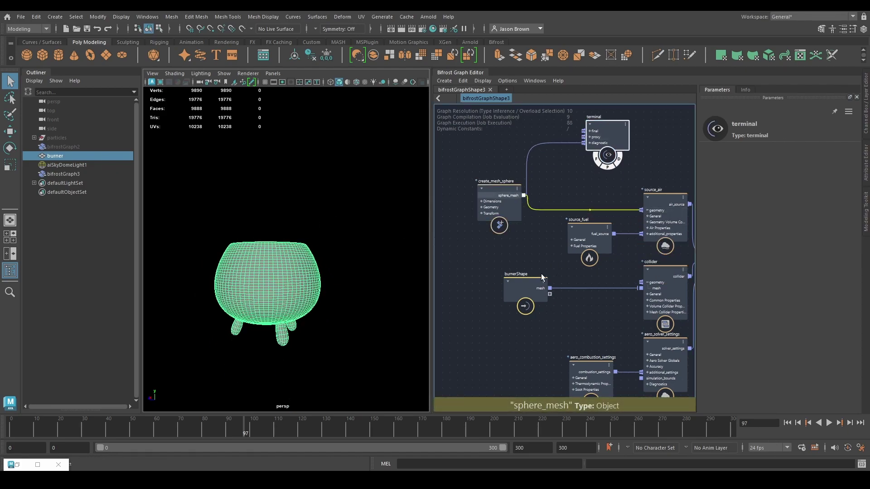
# Step: Add an assign_material node in the open area beside simulate_aero
pyautogui.keyDown('alt'); pyautogui.moveTo(679, 312); pyautogui.dragTo(513, 295, button='middle'); pyautogui.keyUp('alt')
pyautogui.press('Tab')
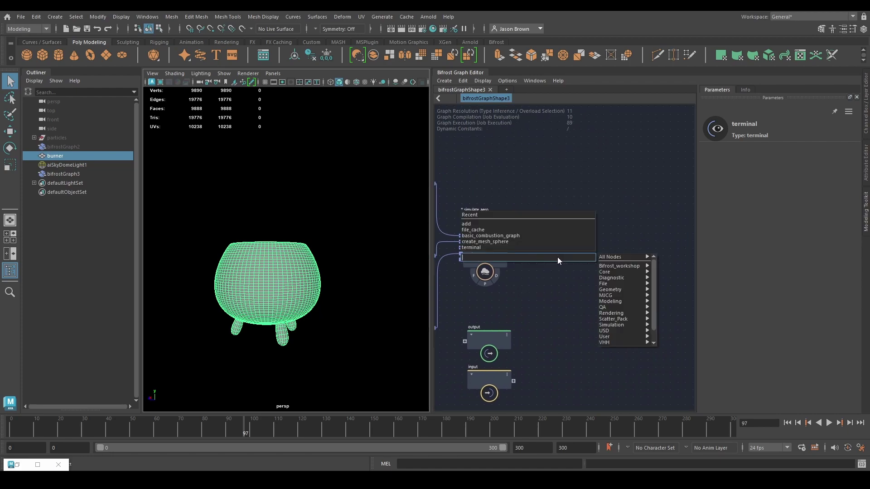
pyautogui.write('assign')
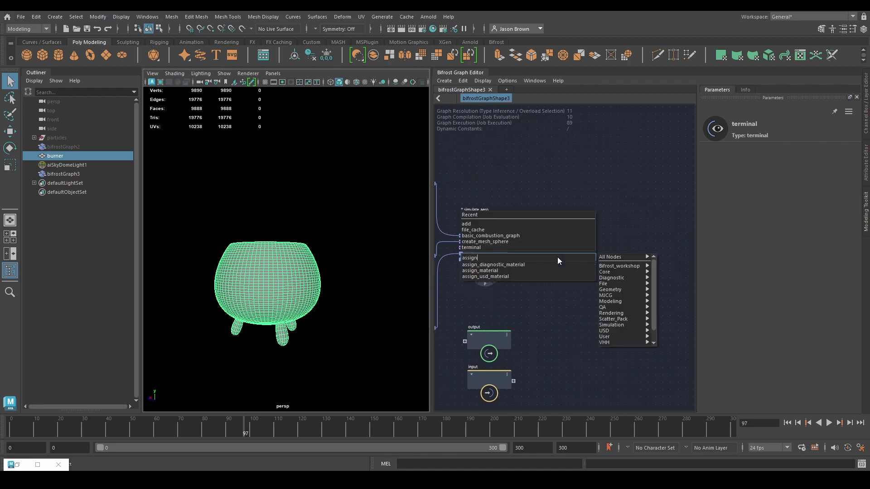
pyautogui.press('Down')
pyautogui.press('Down')
pyautogui.press('Return')
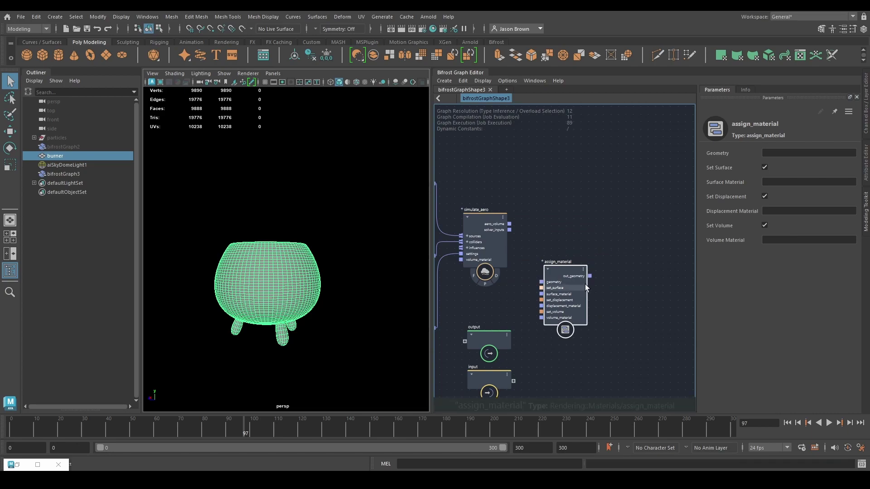
# Step: Move the output node beside assign_material and wire simulate_aero's aero_volume through assign_material's geometry port to the output
pyautogui.moveTo(482, 340); pyautogui.dragTo(630, 230)
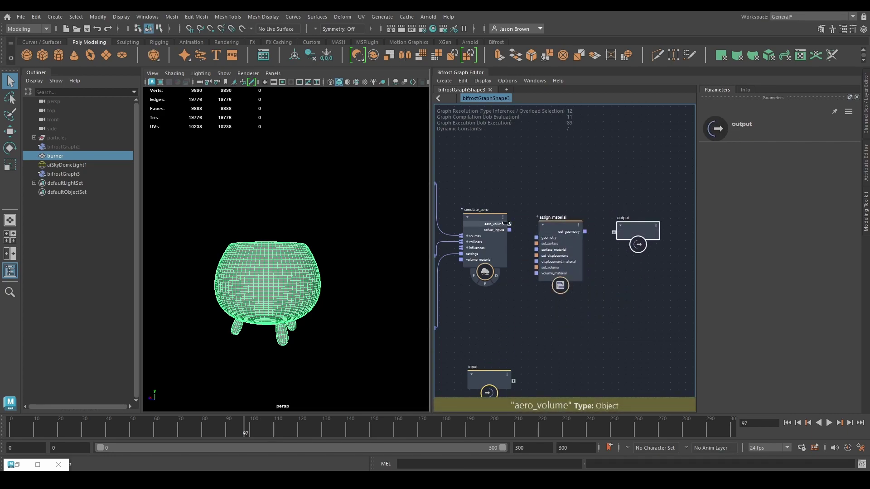
pyautogui.moveTo(515, 224); pyautogui.dragTo(614, 231)
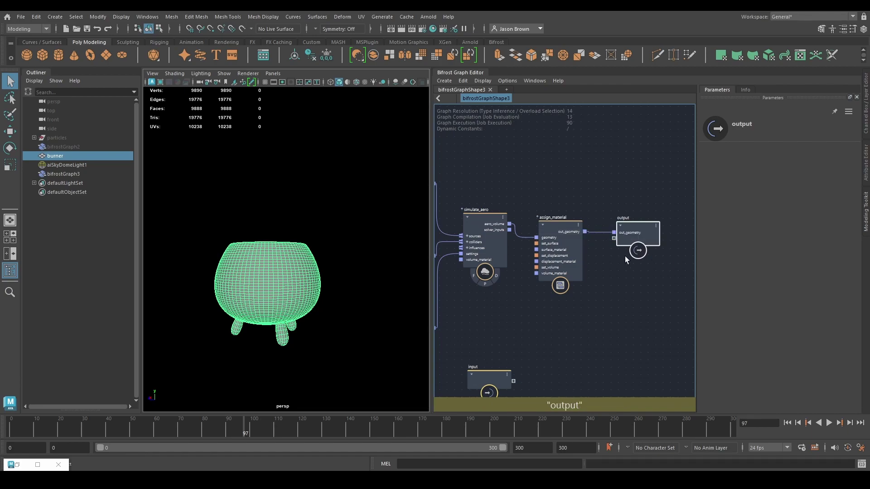
pyautogui.keyDown('alt'); pyautogui.moveTo(624, 256); pyautogui.dragTo(624, 270, button='middle'); pyautogui.keyUp('alt')
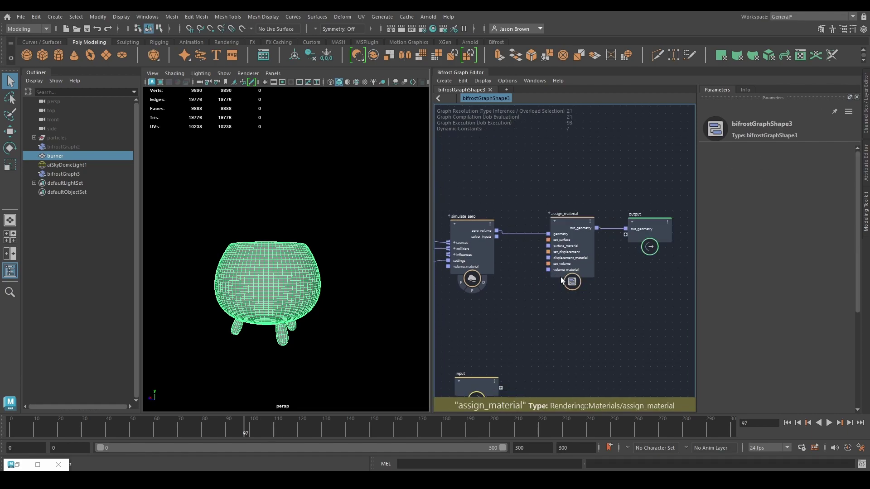
# Step: Create an Arnold_standard_volume_mat node from assign_material's volume_material port and place it below simulate_aero
pyautogui.rightClick(561, 268)
pyautogui.moveTo(607, 286)
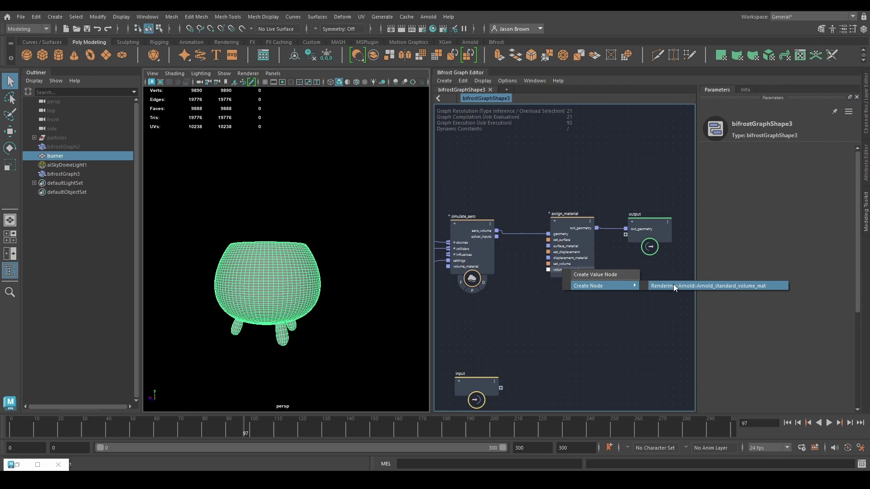
pyautogui.click(673, 284)
pyautogui.moveTo(634, 327); pyautogui.dragTo(482, 331)
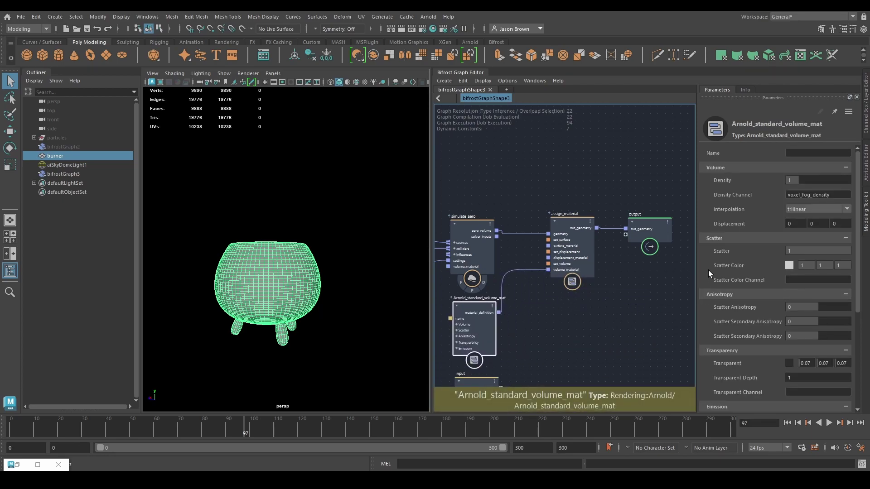
# Step: Set the Blackbody Kelvin of Arnold_standard_volume_mat to 0.86
pyautogui.scroll(-2, 779, 226)
pyautogui.scroll(-3, 785, 212)
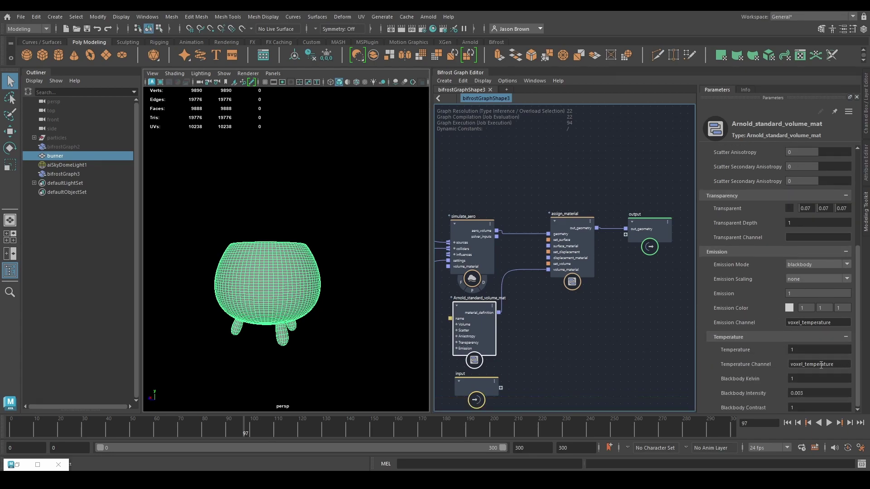
pyautogui.click(806, 379)
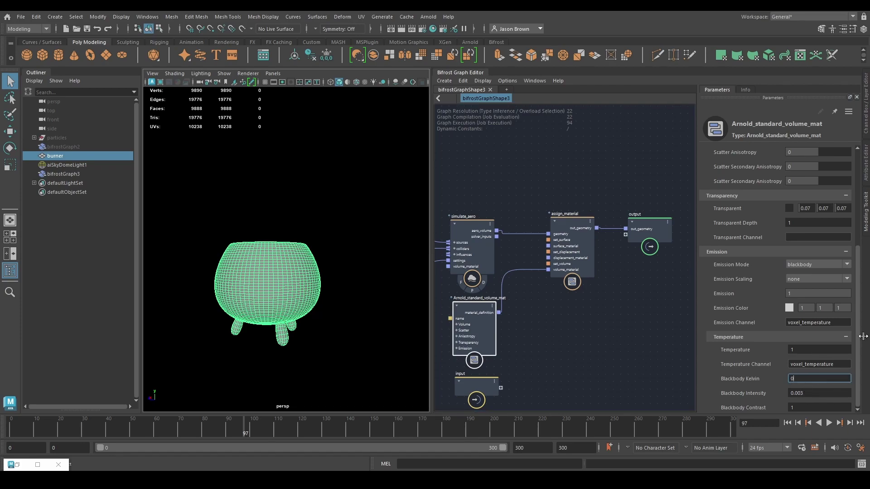
pyautogui.press('Return')
# Step: Examine the temperature and temperature mode of source_air, and the ignition temperature of source_fuel
pyautogui.keyDown('alt'); pyautogui.moveTo(526, 317); pyautogui.dragTo(679, 320, button='middle'); pyautogui.keyUp('alt')
pyautogui.scroll(-1, 679, 319)
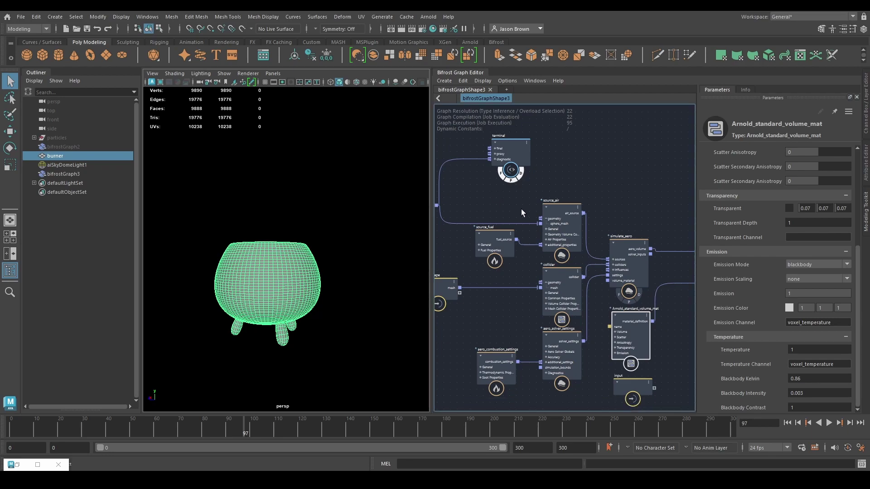
pyautogui.click(564, 215)
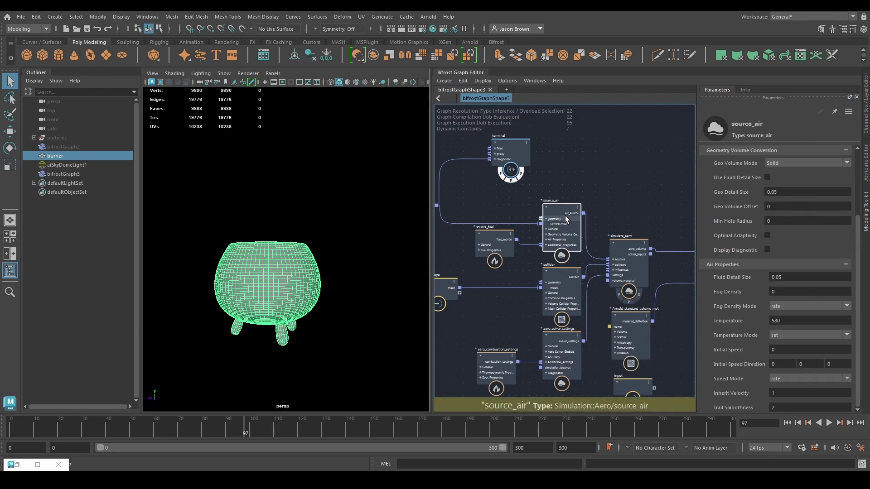
pyautogui.click(794, 335)
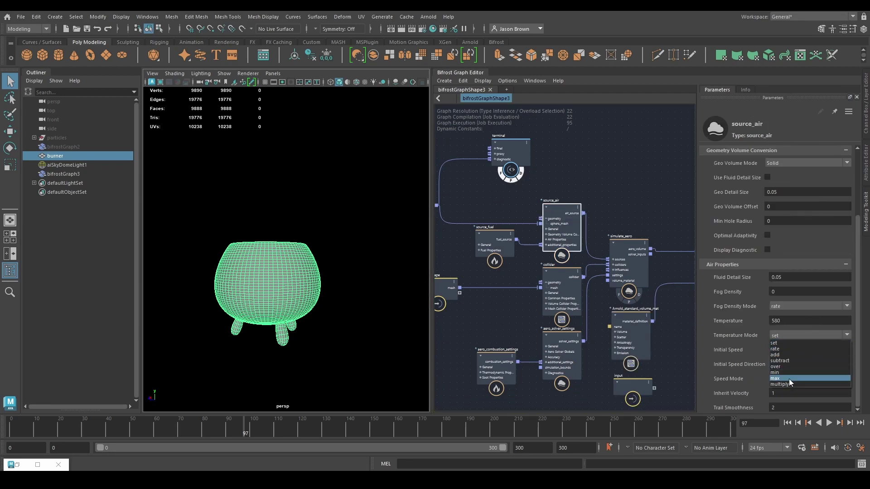
pyautogui.click(784, 343)
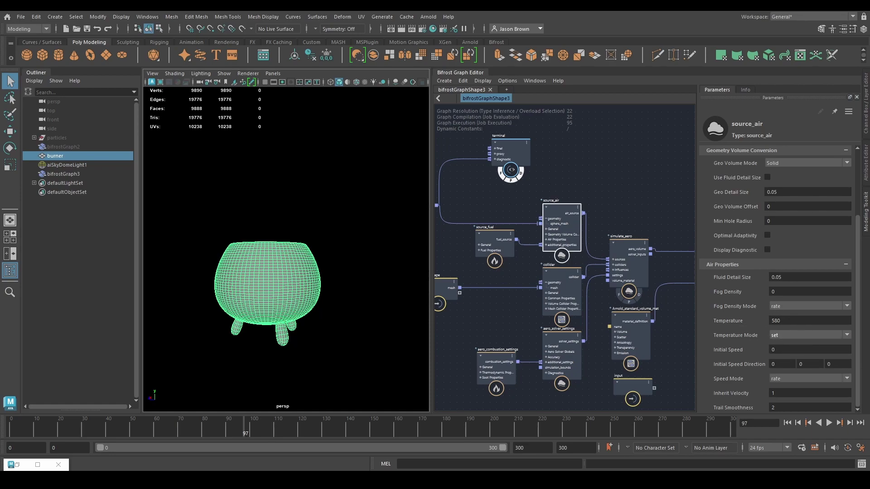
pyautogui.doubleClick(782, 320)
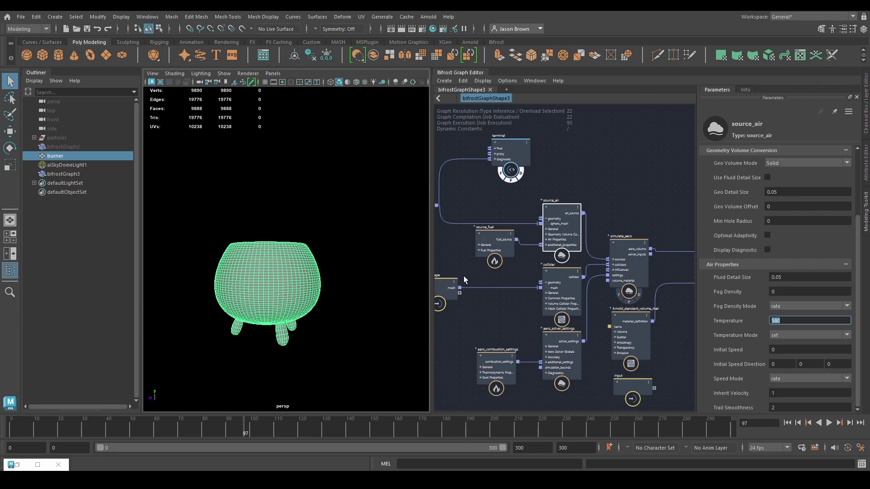
pyautogui.click(445, 240)
pyautogui.moveTo(497, 246); pyautogui.dragTo(488, 252)
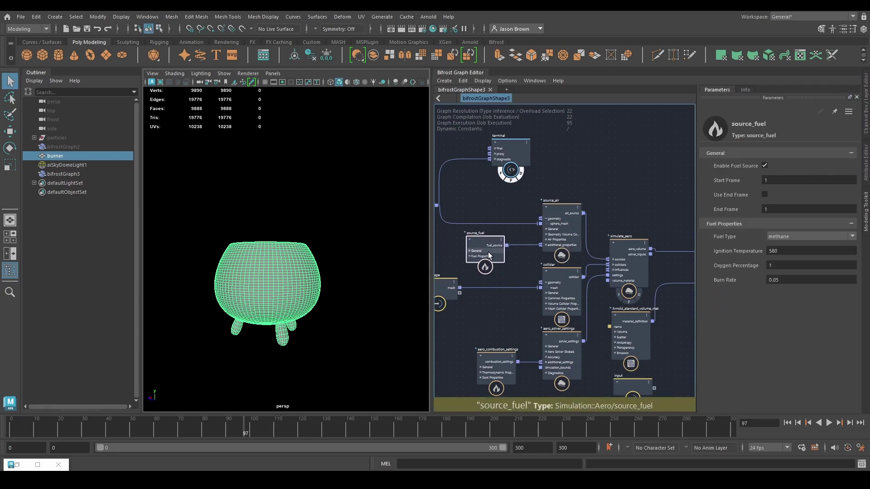
# Step: Set the Geo Detail Size of source_air to 0.1
pyautogui.scroll(-3, 526, 191)
pyautogui.moveTo(525, 191); pyautogui.dragTo(560, 192, button='middle')
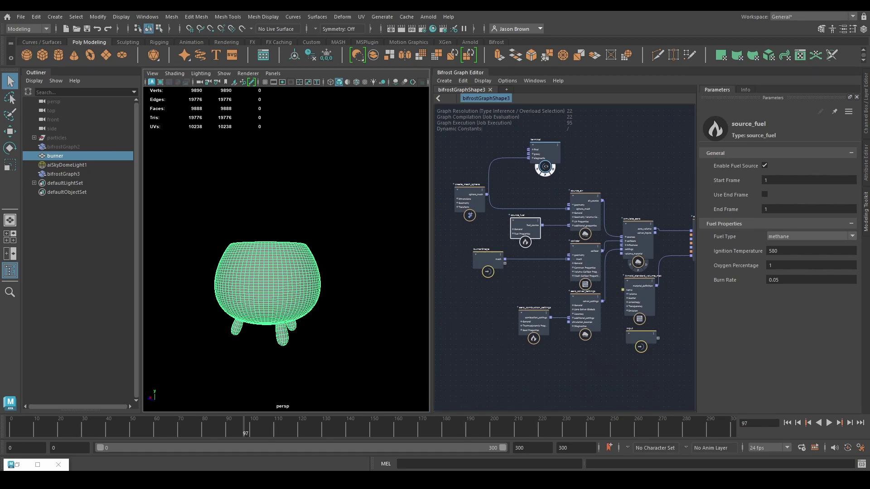
pyautogui.click(585, 199)
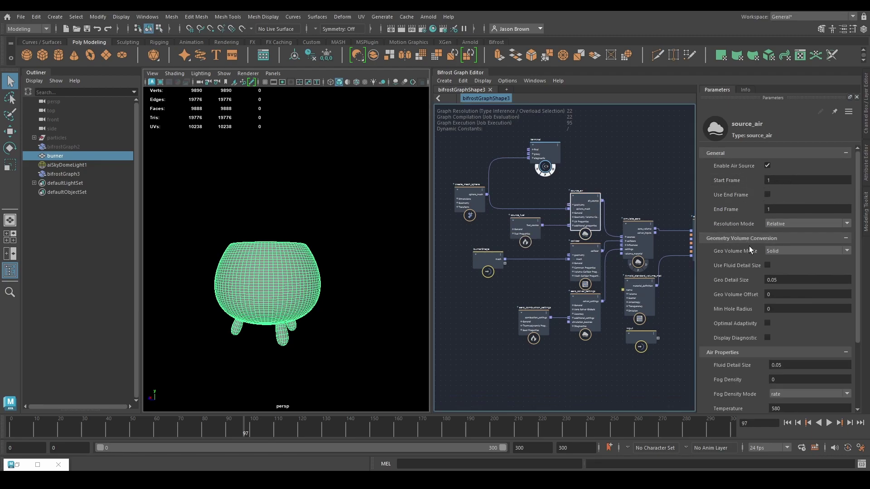
pyautogui.scroll(-2, 836, 228)
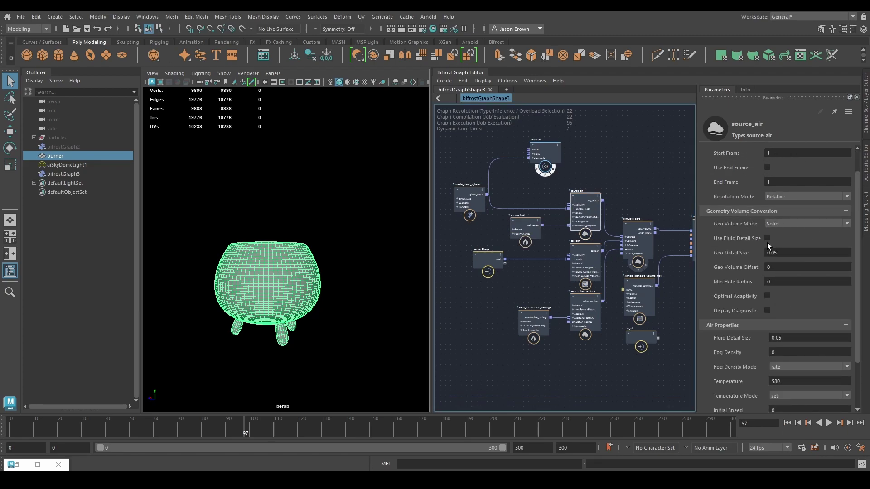
pyautogui.scroll(-1, 767, 242)
pyautogui.click(784, 225)
pyautogui.write('0.1')
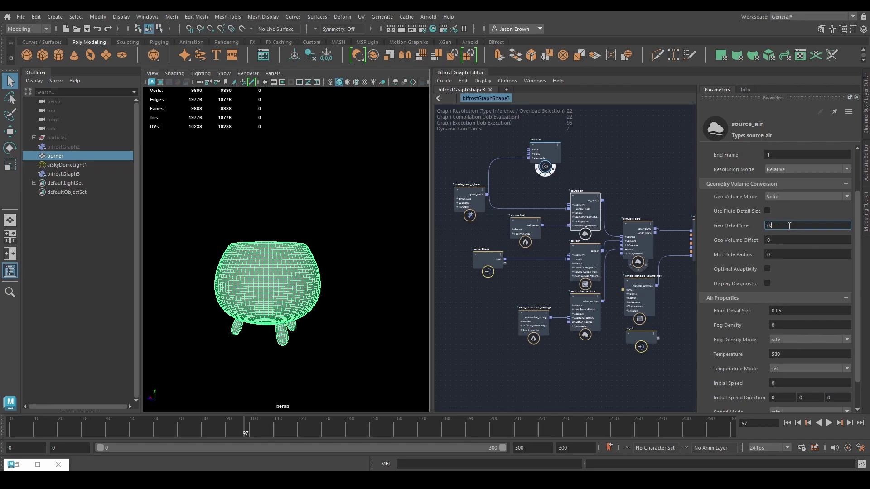
pyautogui.press('Return')
pyautogui.scroll(-1, 770, 317)
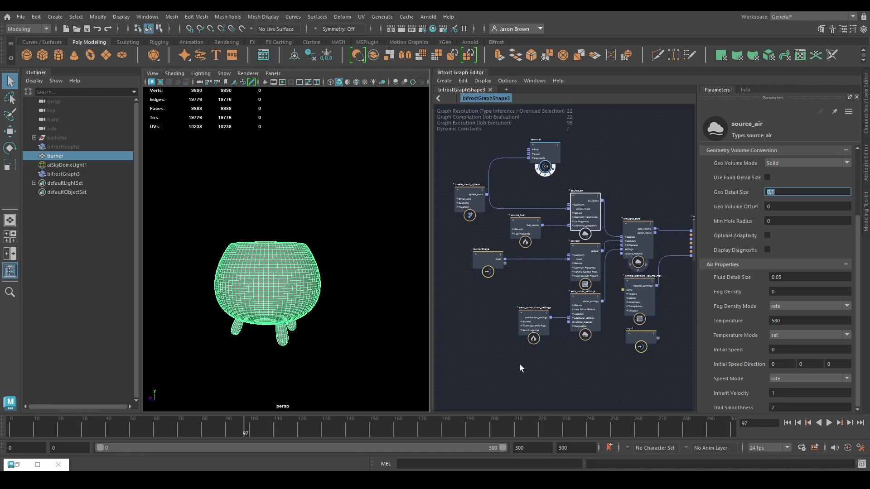
# Step: Check the aero_combustion_settings parameters, deselect the burner and play the simulation briefly to preview the fire
pyautogui.click(523, 325)
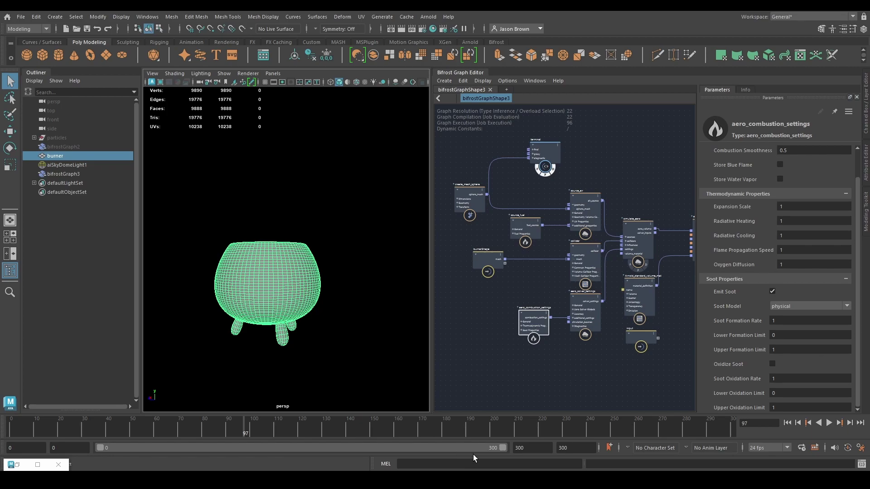
pyautogui.keyDown('alt'); pyautogui.moveTo(378, 317); pyautogui.dragTo(402, 359, button='middle'); pyautogui.keyUp('alt')
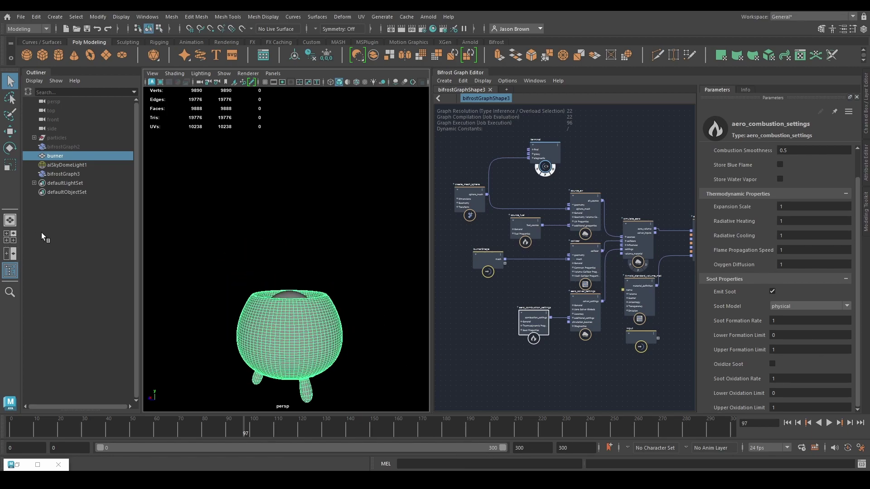
pyautogui.click(425, 366)
pyautogui.click(829, 422)
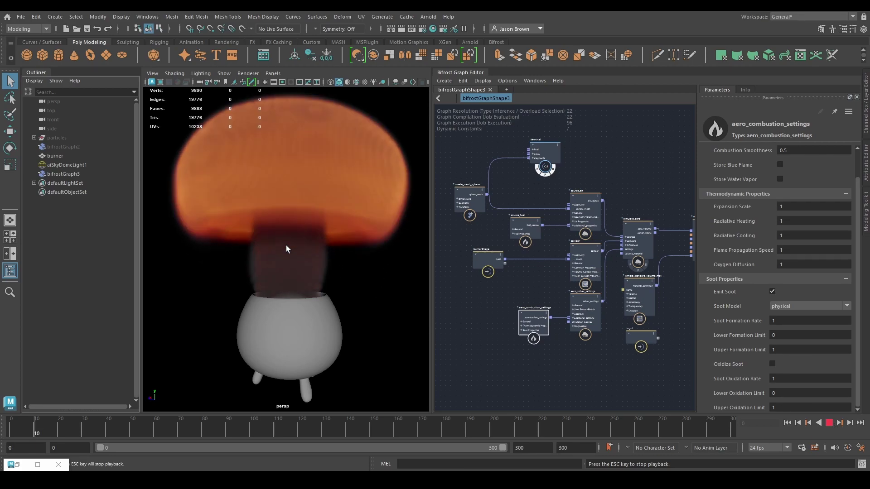
pyautogui.press('Escape')
# Step: Continue playing the simulation with the whole flame in view, and return to the first frame
pyautogui.scroll(-10, 286, 245)
pyautogui.keyDown('alt'); pyautogui.moveTo(297, 242); pyautogui.dragTo(306, 271, button='middle'); pyautogui.keyUp('alt')
pyautogui.keyDown('alt'); pyautogui.moveTo(307, 270); pyautogui.dragTo(336, 290); pyautogui.keyUp('alt')
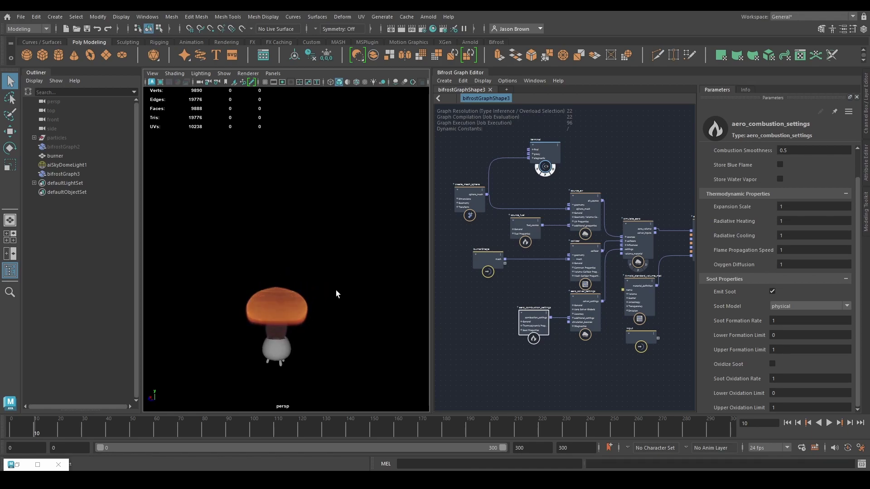
pyautogui.click(827, 423)
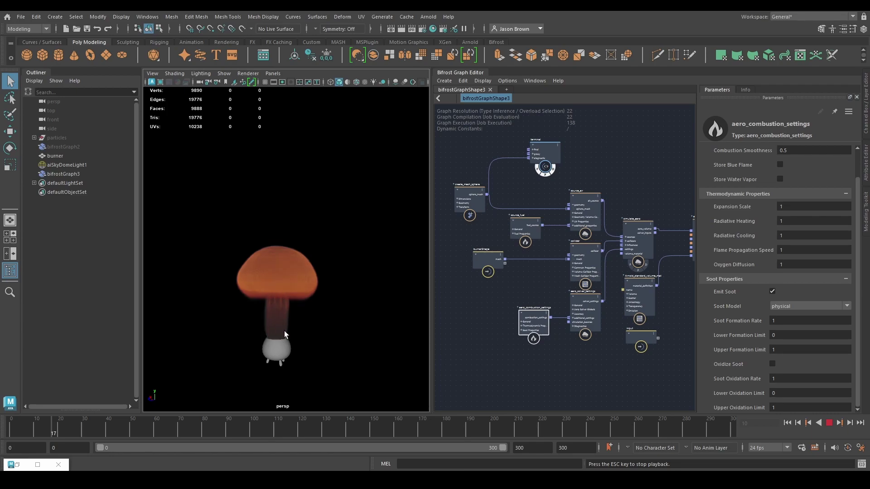
pyautogui.click(788, 422)
# Step: Consult the source_fuel documentation and set its Oxygen Percentage to 0.7 and Burn Rate to 0.02
pyautogui.click(498, 222)
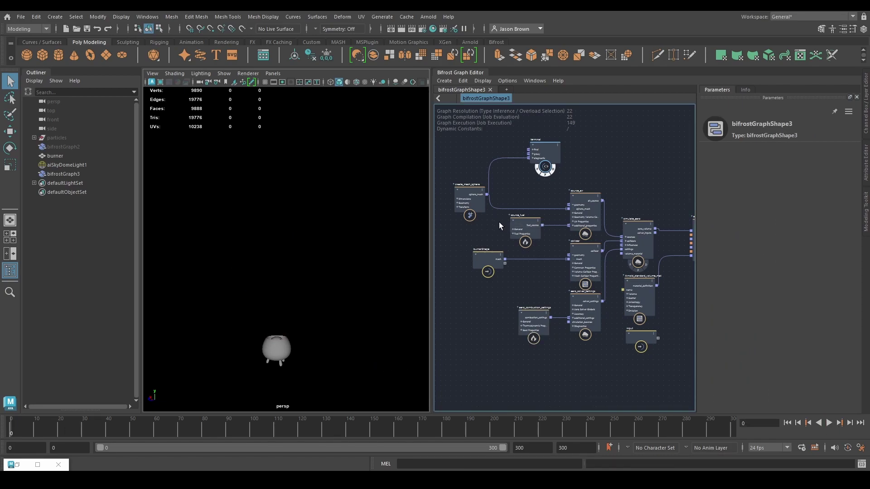
pyautogui.click(525, 229)
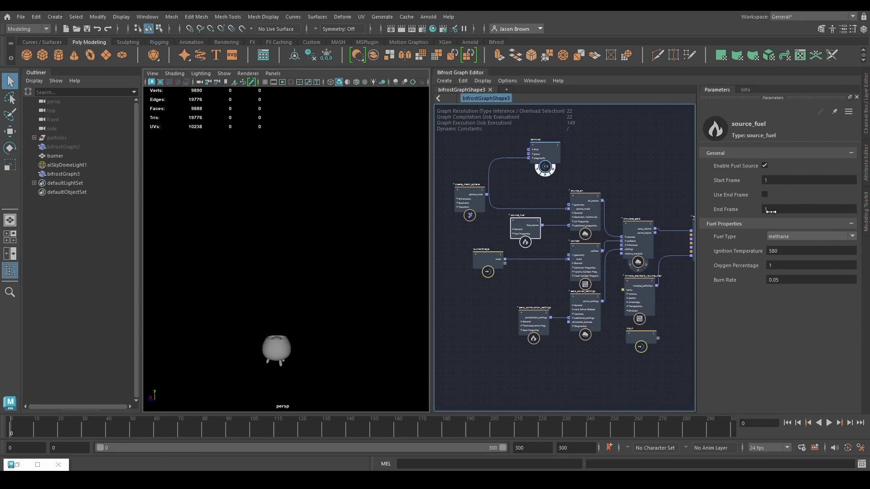
pyautogui.click(791, 265)
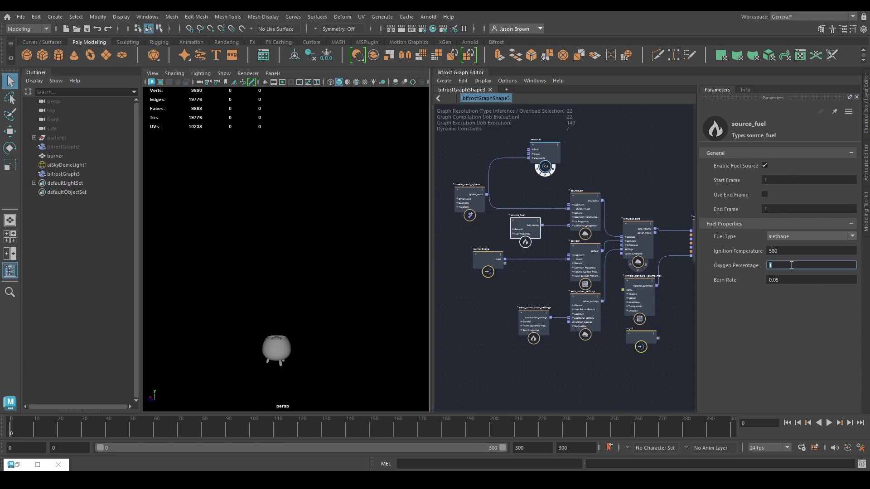
pyautogui.click(744, 89)
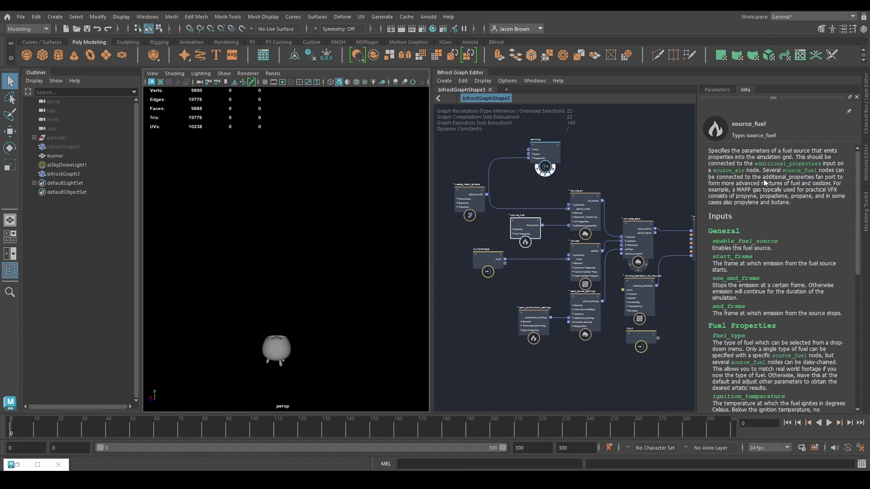
pyautogui.scroll(-3, 763, 178)
pyautogui.scroll(-8, 755, 181)
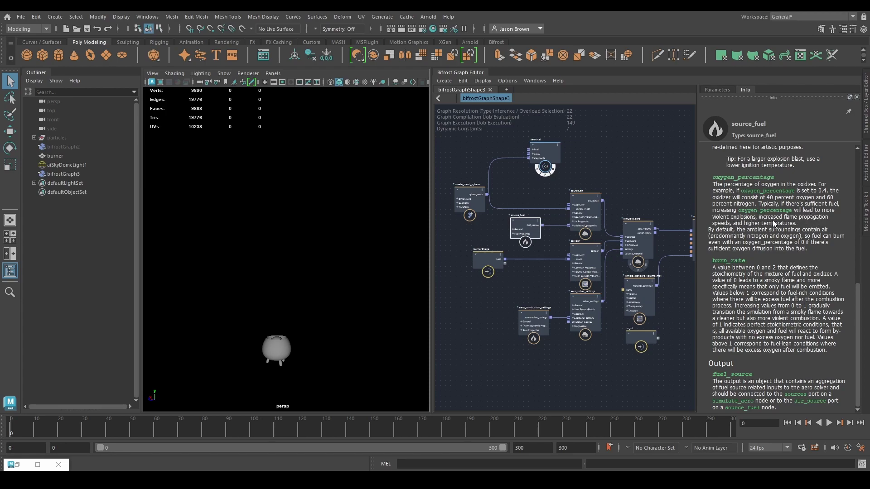
pyautogui.click(716, 89)
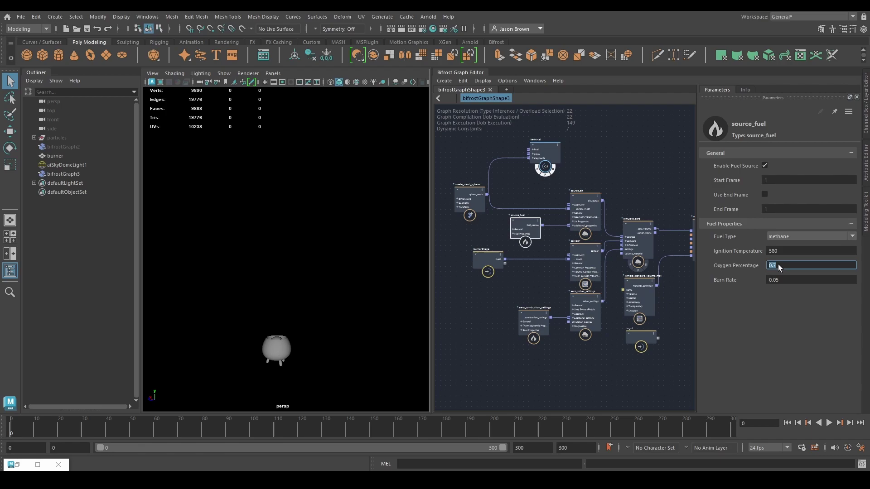
pyautogui.press('Tab')
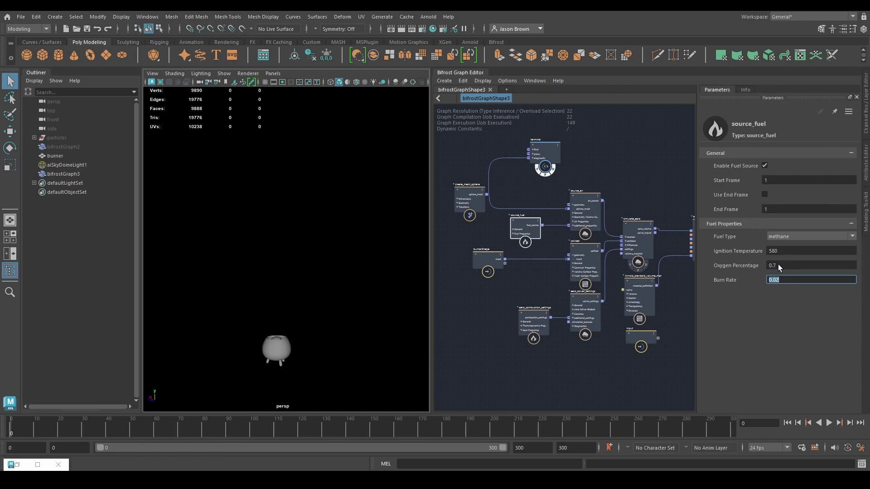
# Step: Reopen the source_fuel documentation on burn rate and play the simulation with the new fuel settings
pyautogui.click(745, 89)
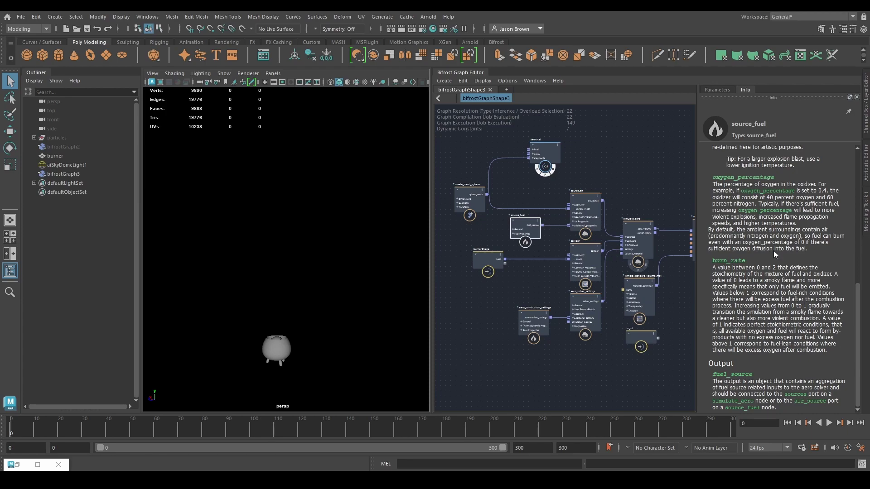
pyautogui.click(828, 423)
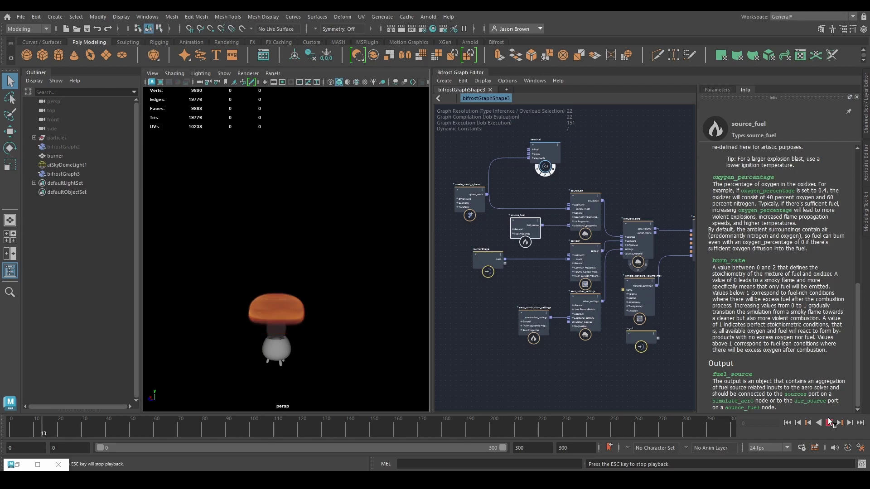
# Step: Stop the simulation playback and examine the mushroom-shaped flame above the burner from several angles and up close
pyautogui.click(829, 423)
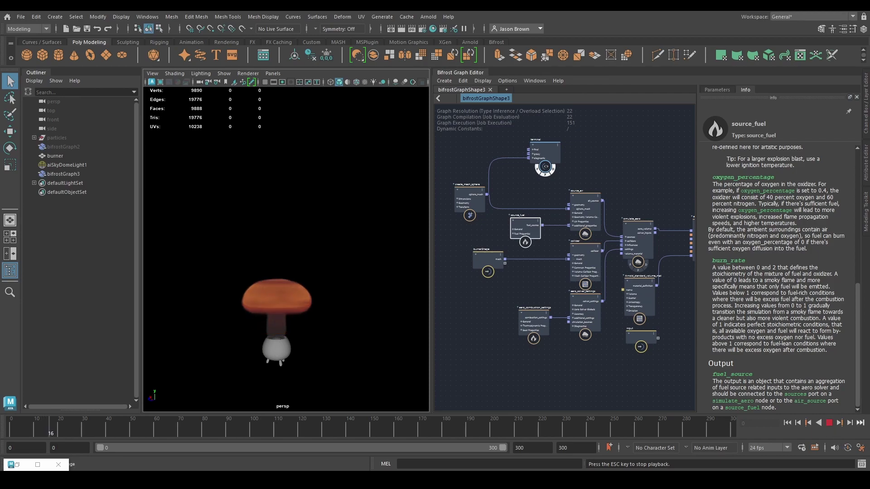
pyautogui.keyDown('alt'); pyautogui.moveTo(307, 322); pyautogui.dragTo(329, 334); pyautogui.keyUp('alt')
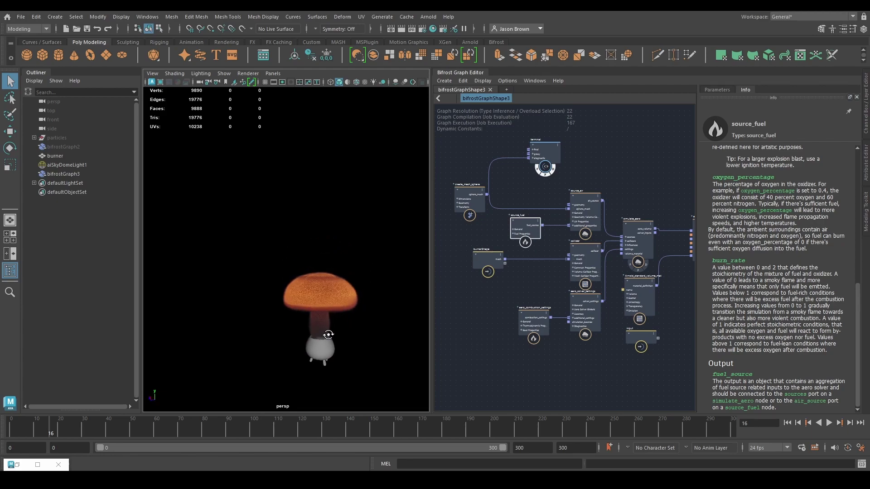
pyautogui.keyDown('alt'); pyautogui.moveTo(339, 340); pyautogui.dragTo(330, 317, button='middle'); pyautogui.keyUp('alt')
pyautogui.keyDown('alt'); pyautogui.moveTo(330, 316); pyautogui.dragTo(376, 333, button='right'); pyautogui.keyUp('alt')
pyautogui.keyDown('alt'); pyautogui.moveTo(376, 334); pyautogui.dragTo(333, 322, button='middle'); pyautogui.keyUp('alt')
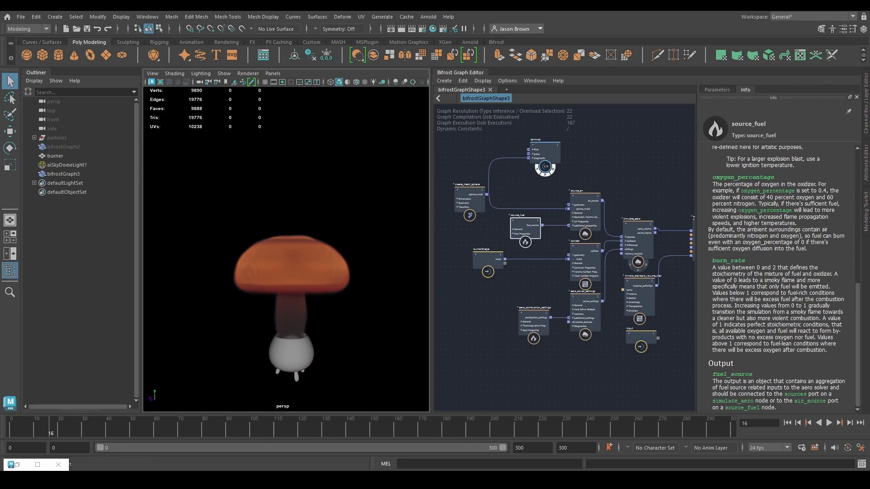
# Step: In aero_solver_settings, set the vertical Buoyancy to -3 and the Style to fluffy
pyautogui.click(585, 312)
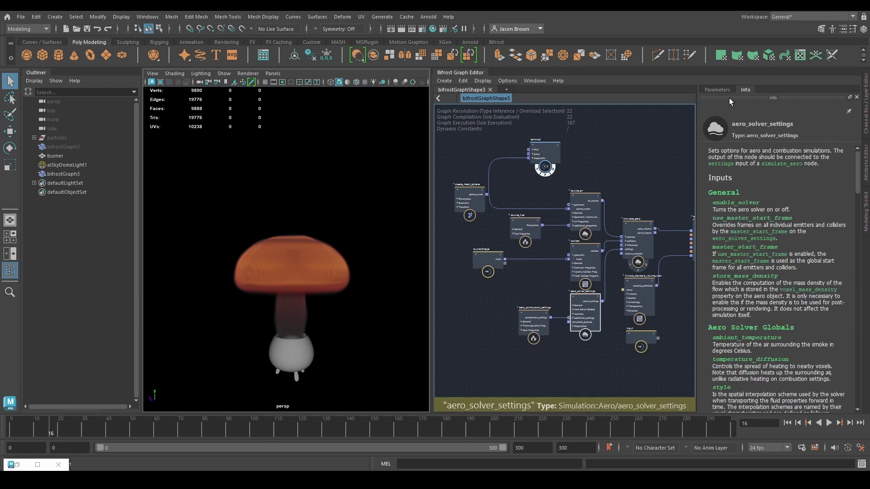
pyautogui.click(717, 90)
pyautogui.click(811, 309)
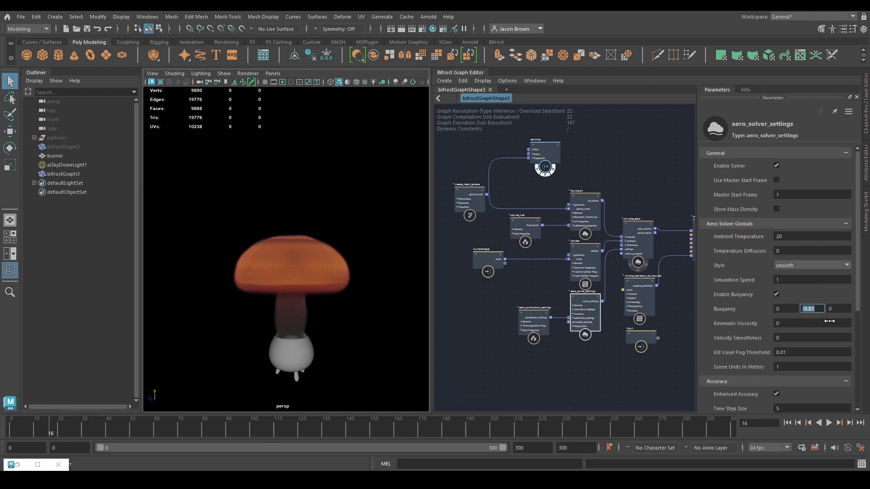
pyautogui.press('BackSpace')
pyautogui.write('-3')
pyautogui.press('Return')
pyautogui.click(801, 264)
pyautogui.click(793, 279)
# Step: Replay the simulation from the first frame to preview the new solver settings, and stop it around frame 20
pyautogui.click(787, 422)
pyautogui.click(828, 423)
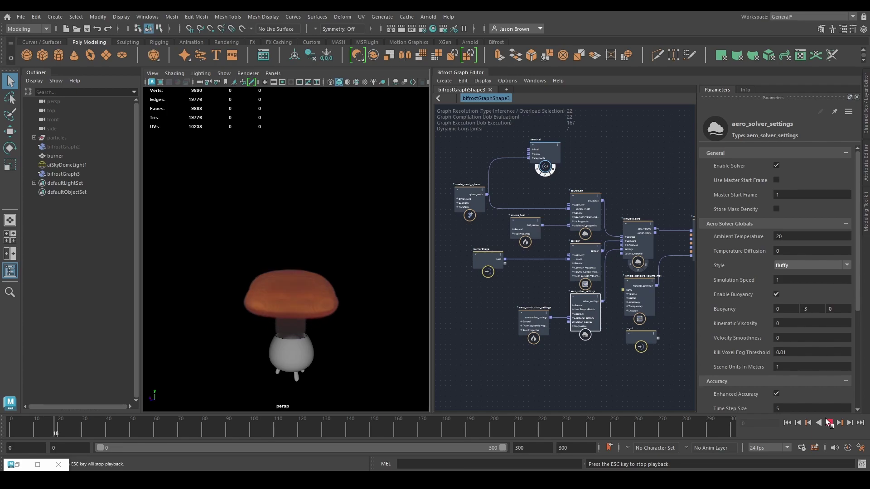
pyautogui.click(828, 423)
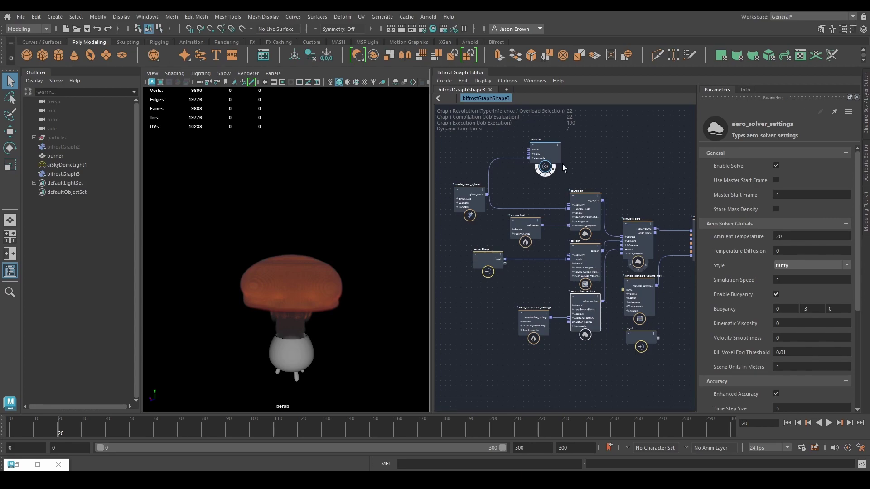
# Step: In aero_combustion_settings, set Expansion Scale to 0.1 and Soot Formation Rate to 0.2, and enable Oxidize Soot
pyautogui.moveTo(465, 295); pyautogui.dragTo(509, 349)
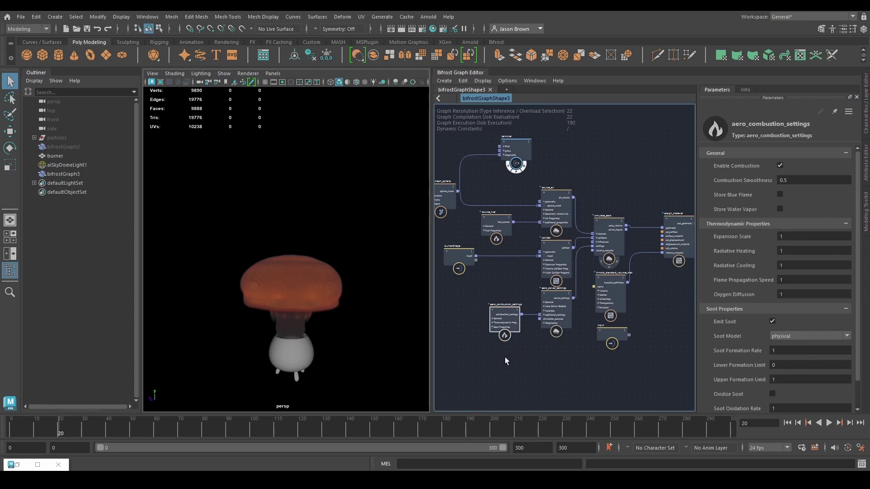
pyautogui.keyDown('alt'); pyautogui.moveTo(493, 356); pyautogui.dragTo(541, 373, button='middle'); pyautogui.keyUp('alt')
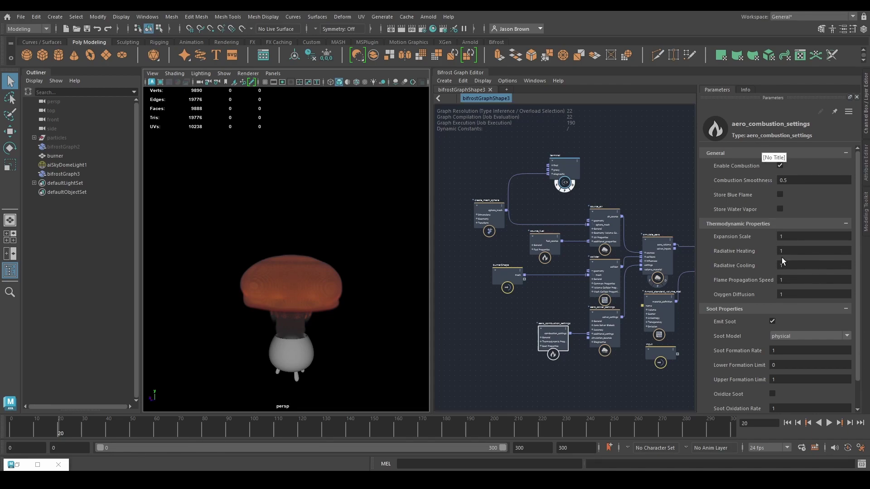
pyautogui.click(792, 237)
pyautogui.write('0.1')
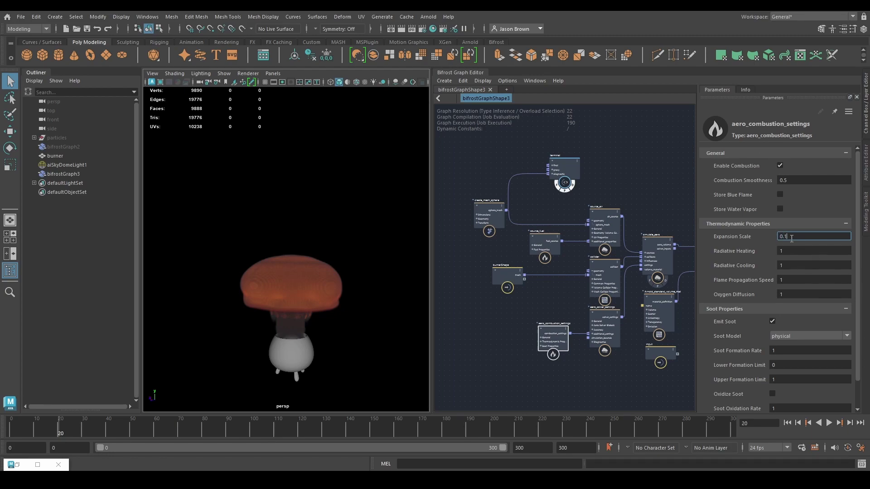
pyautogui.press('Return')
pyautogui.click(772, 352)
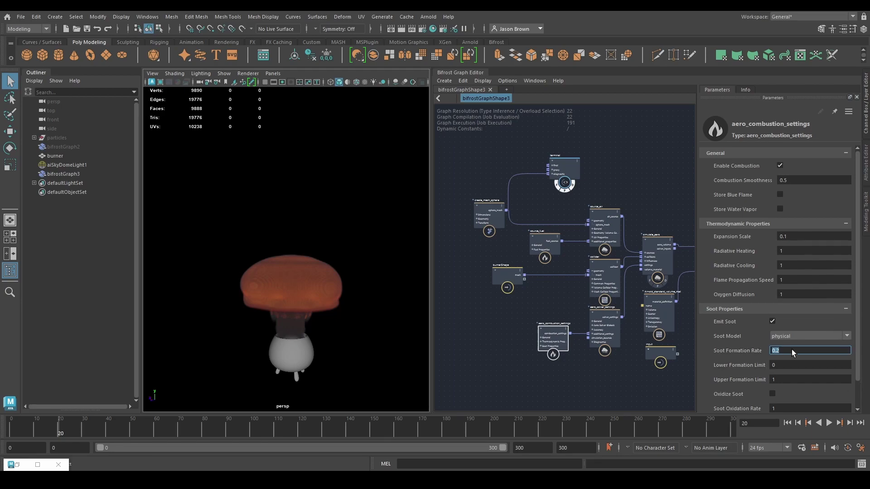
pyautogui.click(773, 393)
# Step: Preview the simulation with the new combustion settings and read the aero_combustion_settings documentation on thermodynamic properties
pyautogui.click(829, 423)
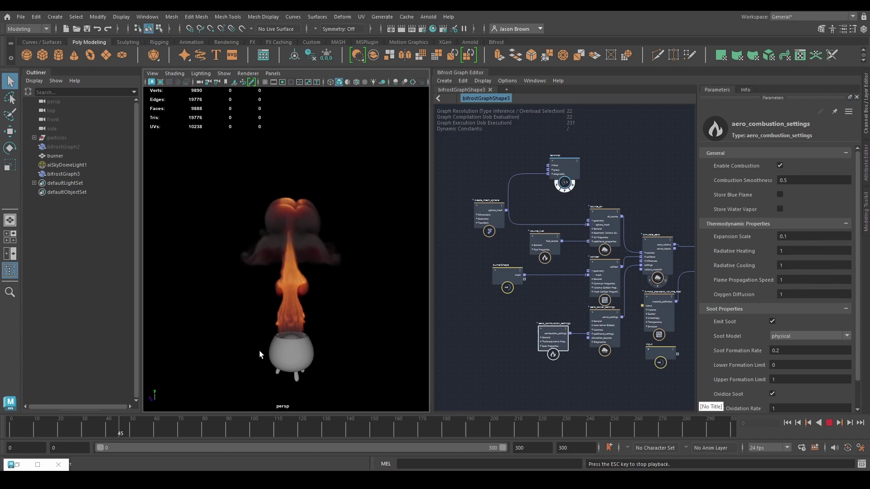
pyautogui.click(829, 423)
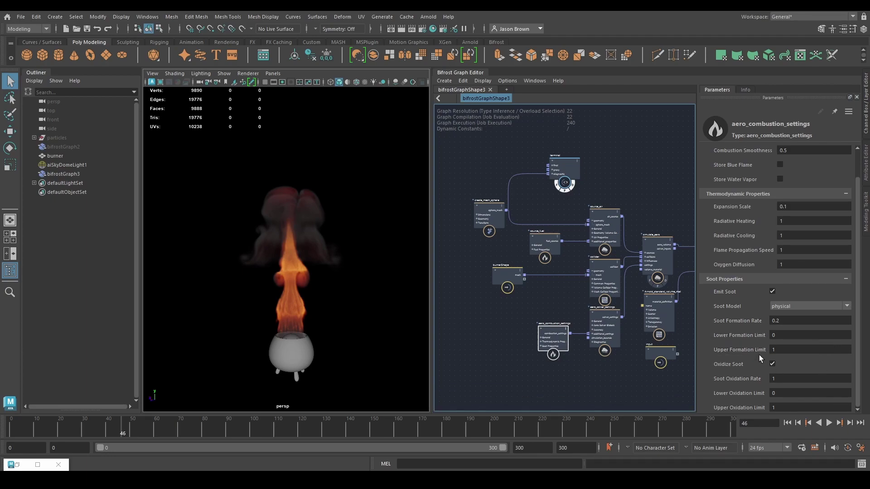
pyautogui.click(745, 89)
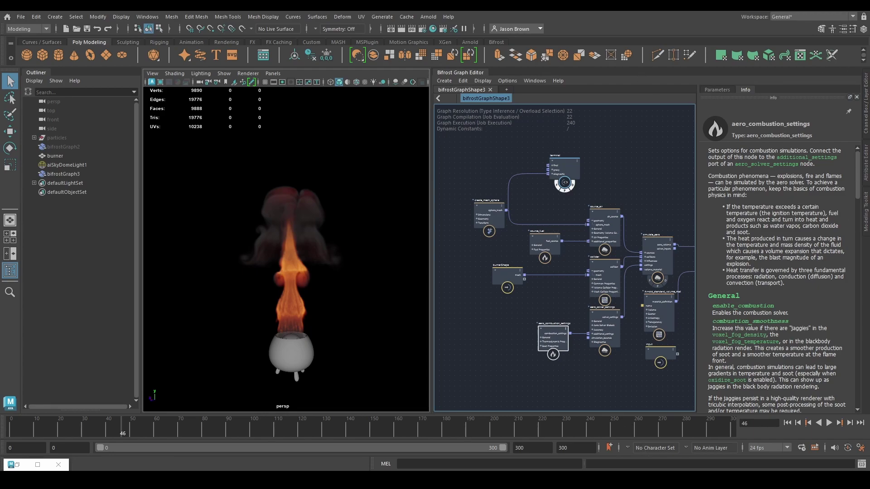
pyautogui.scroll(-5, 799, 256)
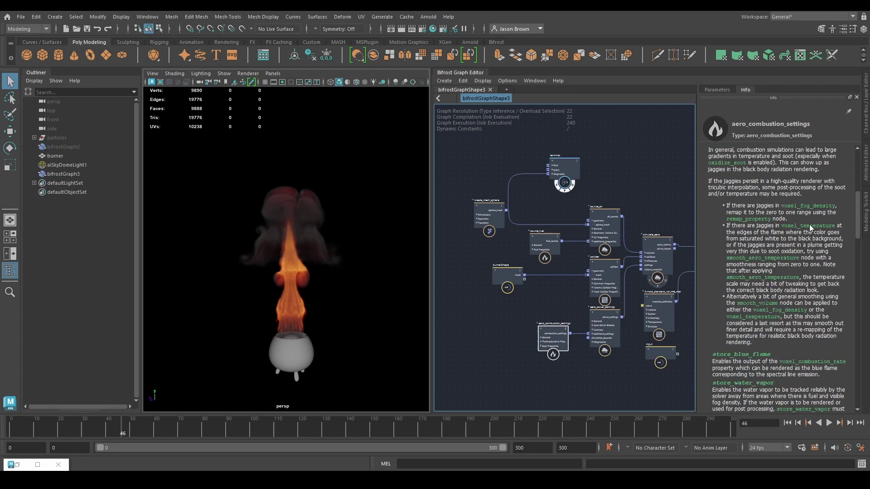
pyautogui.scroll(-6, 810, 227)
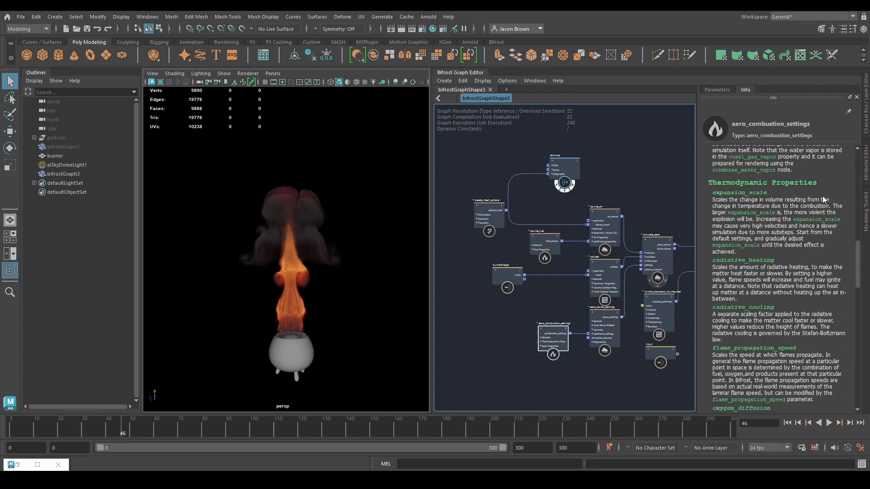
pyautogui.scroll(-2, 799, 209)
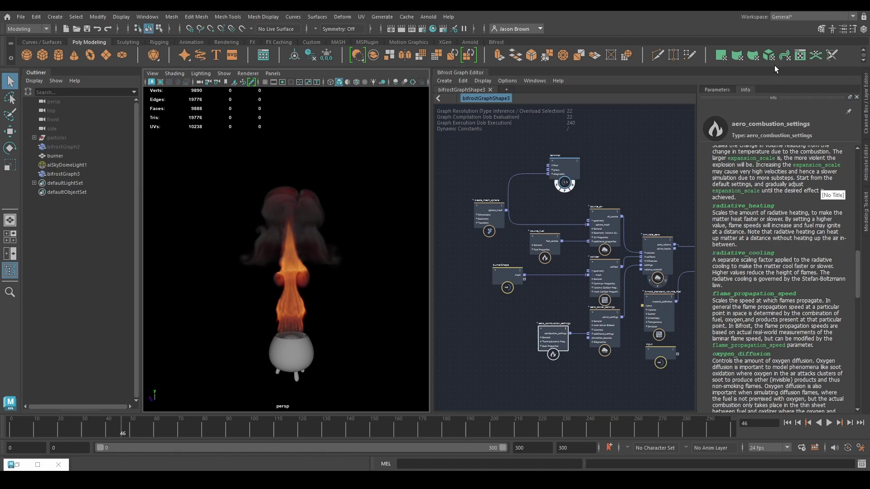
# Step: Add a time node in the free space beside aero_combustion_settings and connect its frame output to a new to_int node
pyautogui.moveTo(474, 356); pyautogui.dragTo(586, 339, button='middle')
pyautogui.click(487, 337)
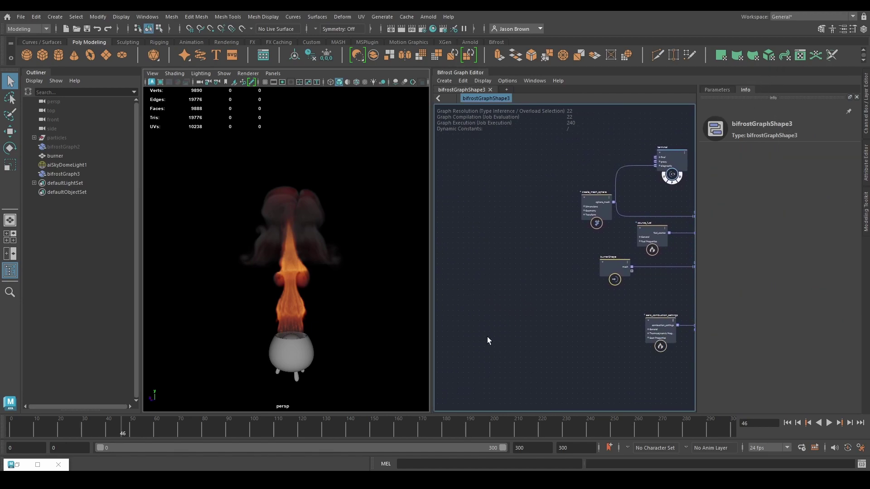
pyautogui.press('Tab')
pyautogui.write('time')
pyautogui.press('Return')
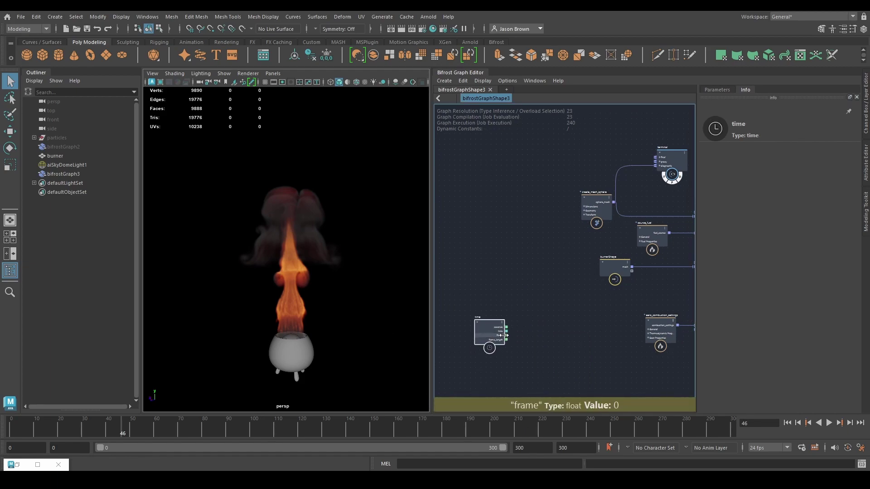
pyautogui.moveTo(507, 340); pyautogui.dragTo(526, 337)
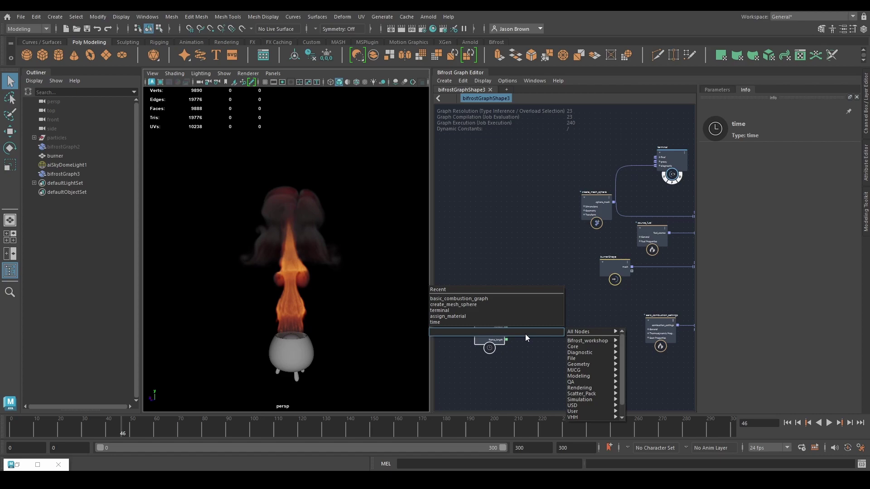
pyautogui.write('toint')
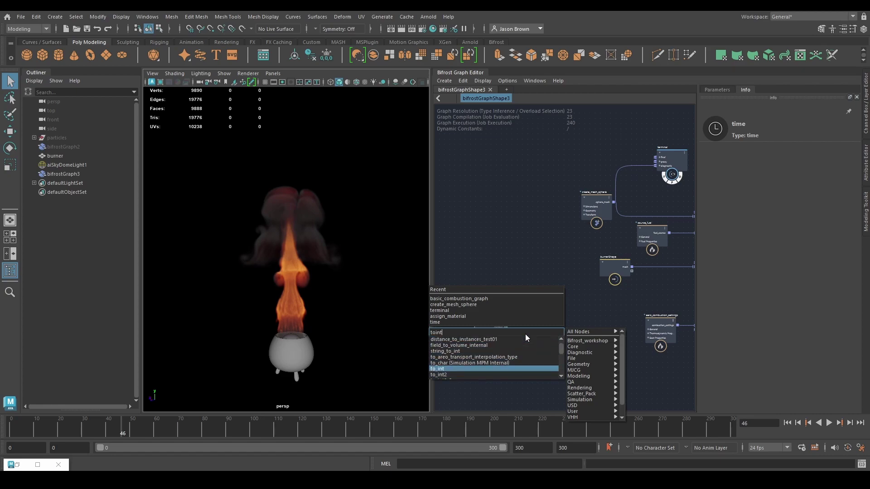
pyautogui.press('Return')
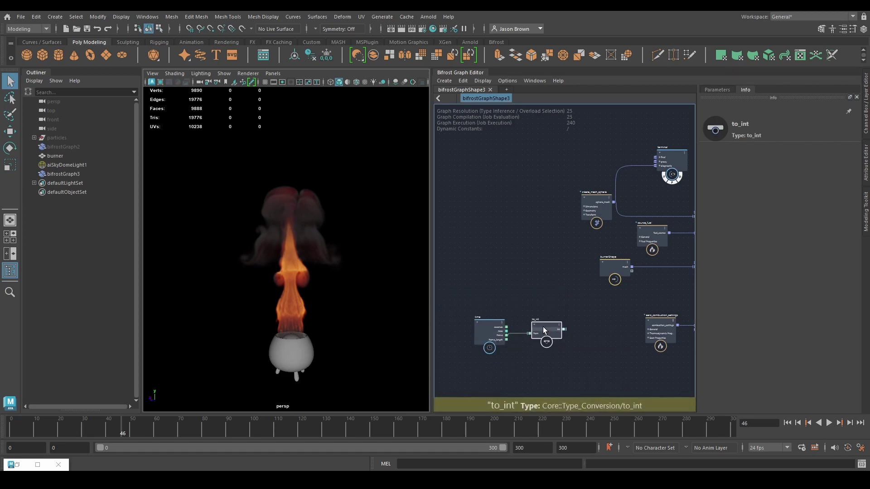
# Step: Add a random_value node beside to_int and connect the to_int output to its index input
pyautogui.press('Tab')
pyautogui.write('ra')
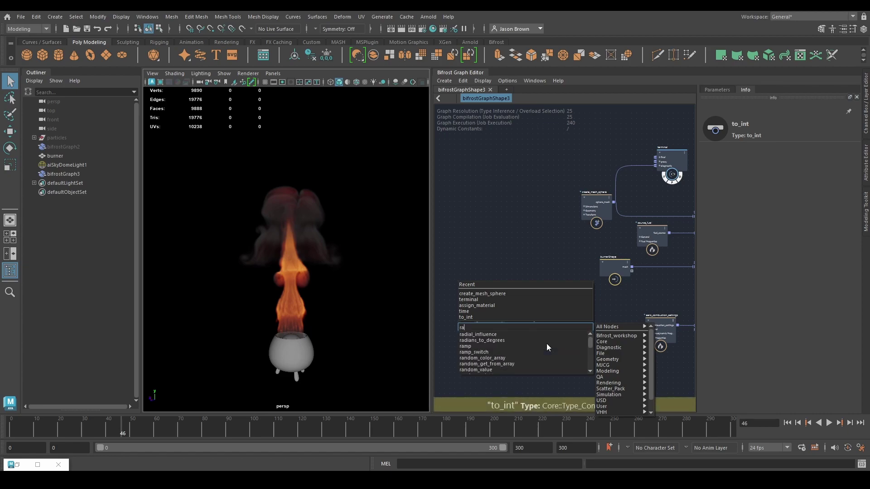
pyautogui.write('ndom')
pyautogui.press('Down')
pyautogui.press('Down')
pyautogui.press('Down')
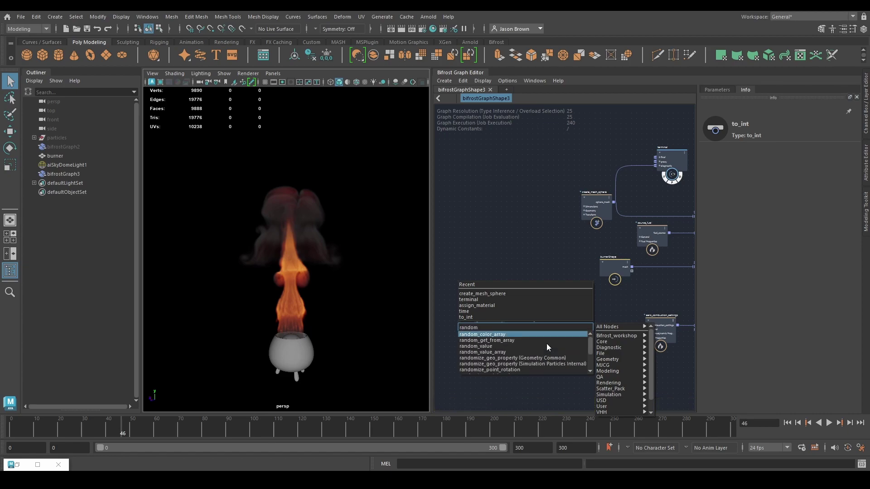
pyautogui.press('Return')
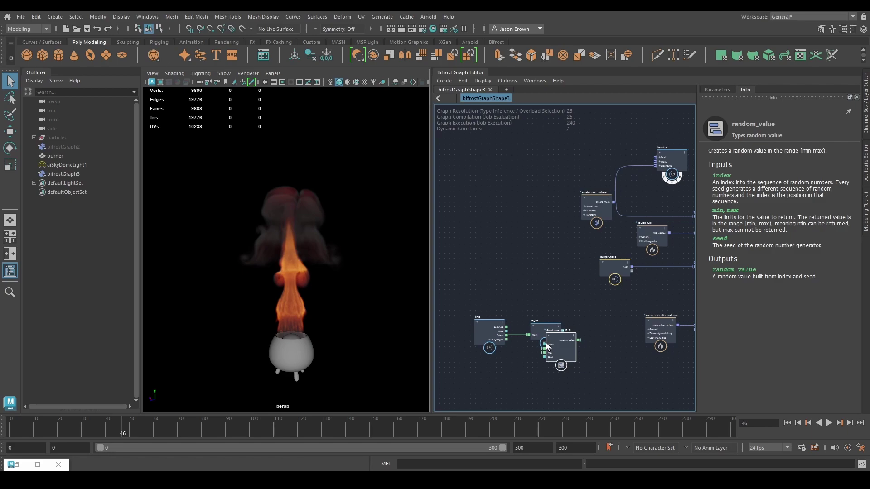
pyautogui.scroll(3, 544, 346)
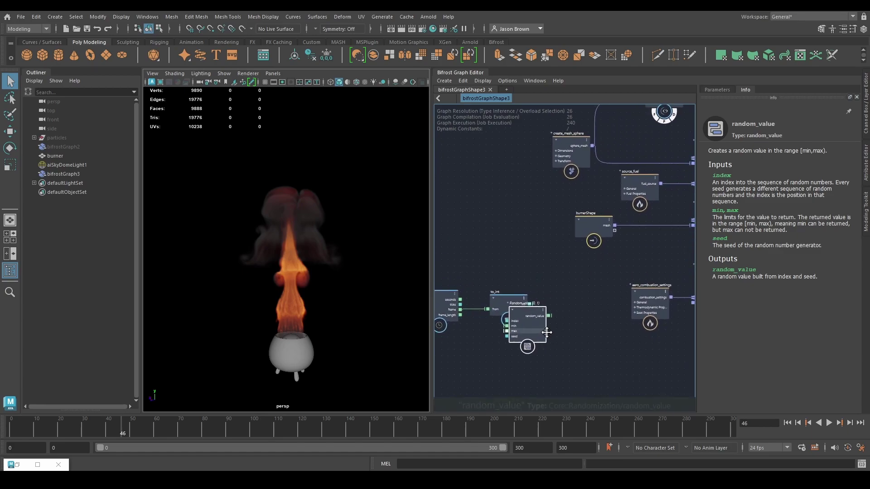
pyautogui.moveTo(523, 340); pyautogui.dragTo(560, 313)
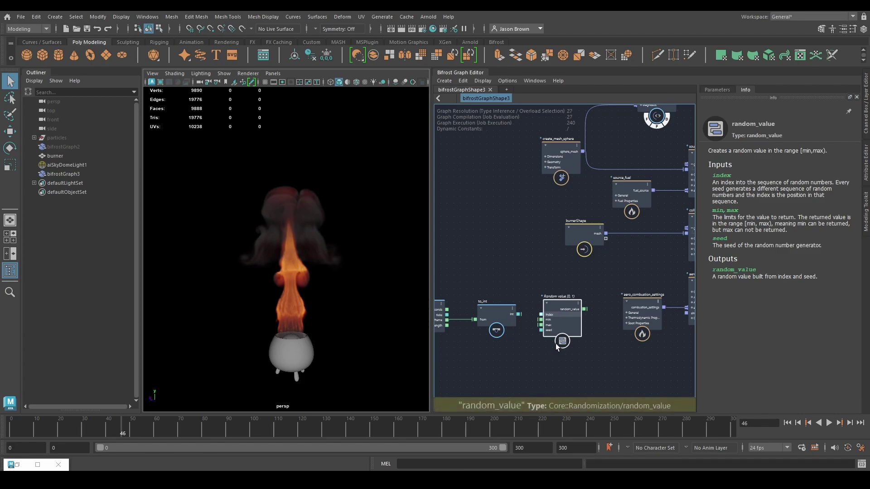
pyautogui.scroll(2, 557, 345)
pyautogui.keyDown('alt'); pyautogui.moveTo(576, 356); pyautogui.dragTo(595, 352, button='middle'); pyautogui.keyUp('alt')
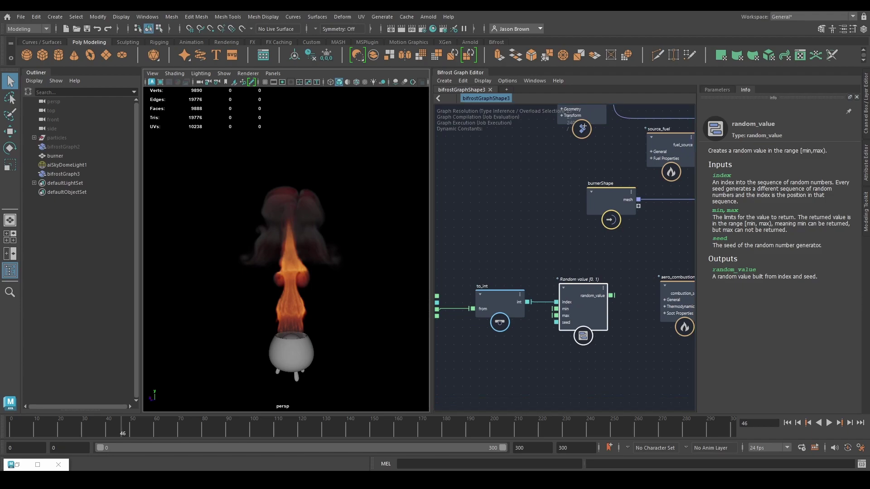
# Step: Set the random_value node's Min to 0.9 and Max to 1.1
pyautogui.click(724, 93)
pyautogui.click(745, 167)
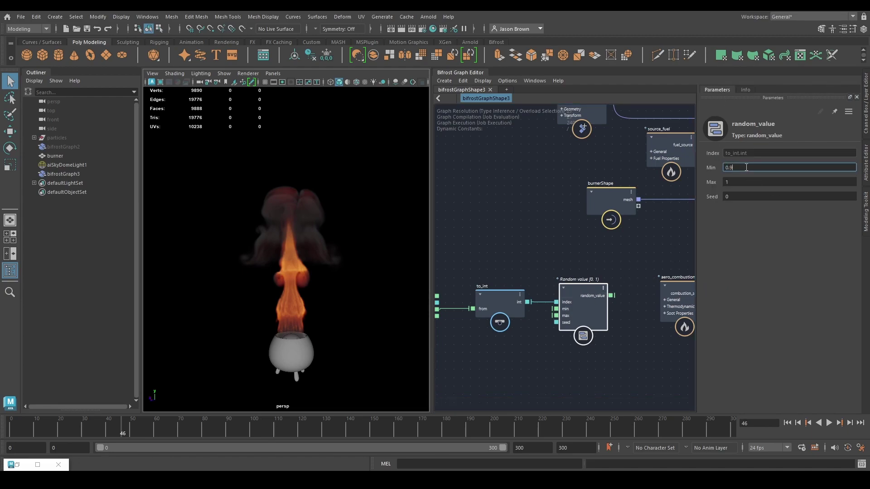
pyautogui.press('Tab')
pyautogui.write('.1')
pyautogui.press('Return')
# Step: Connect the random_value output to the radiative_cooling input of aero_combustion_settings
pyautogui.moveTo(613, 273); pyautogui.dragTo(521, 261, button='middle')
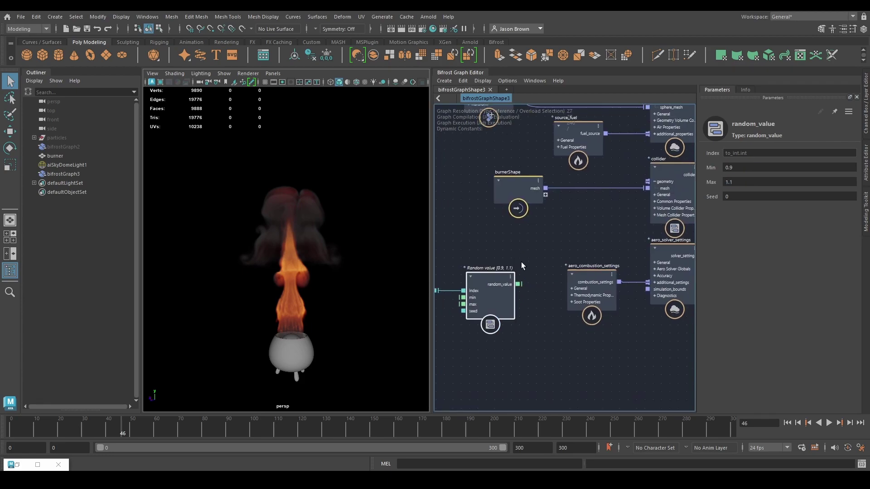
pyautogui.moveTo(517, 284); pyautogui.dragTo(581, 314)
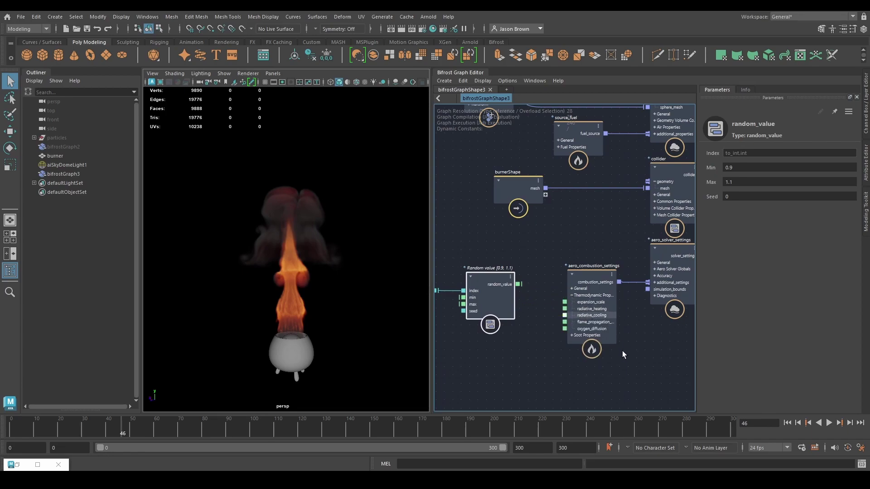
pyautogui.moveTo(541, 334); pyautogui.dragTo(568, 338, button='middle')
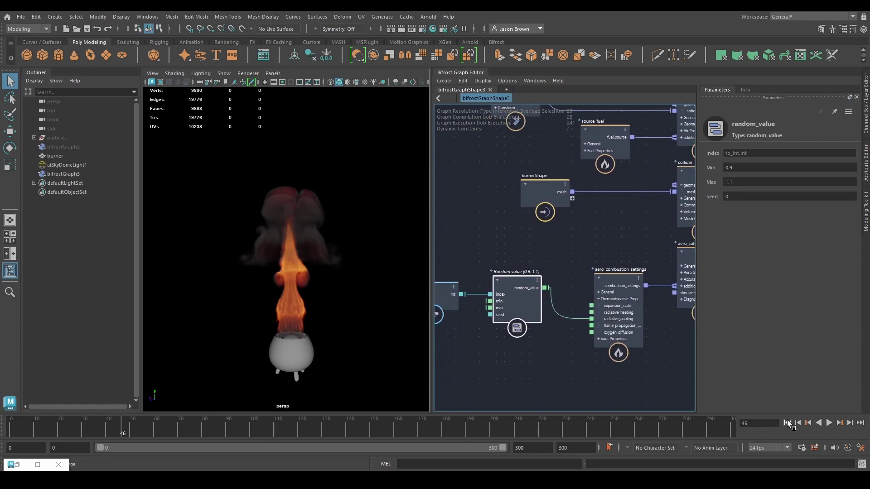
# Step: Replay the simulation from the first frame to about frame 54 and inspect the flame with randomized radiative cooling
pyautogui.click(787, 423)
pyautogui.click(829, 423)
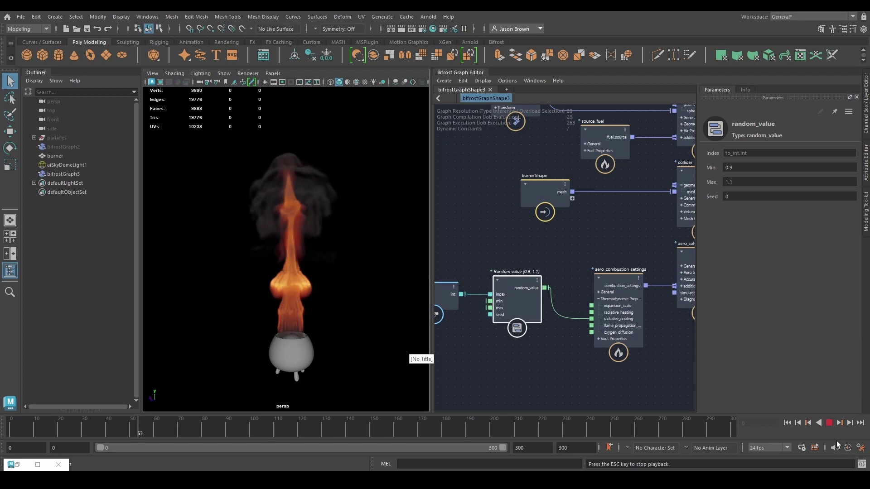
pyautogui.click(829, 424)
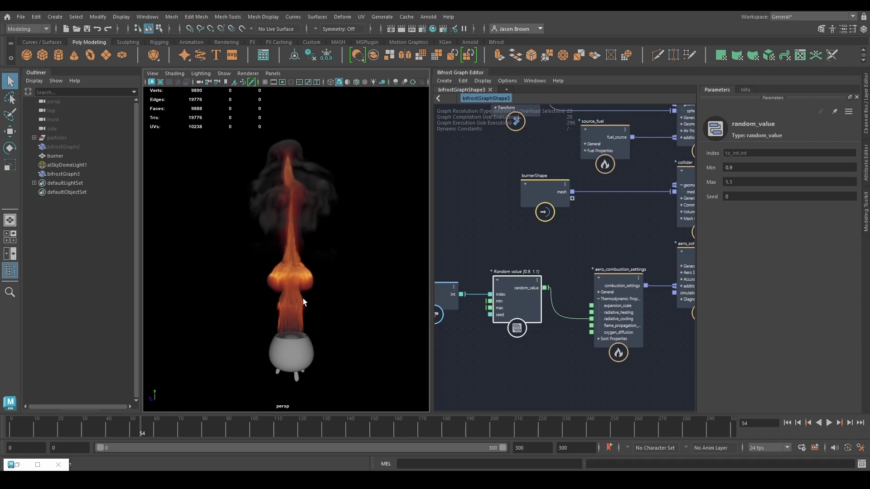
pyautogui.keyDown('alt'); pyautogui.moveTo(287, 361); pyautogui.dragTo(355, 361); pyautogui.keyUp('alt')
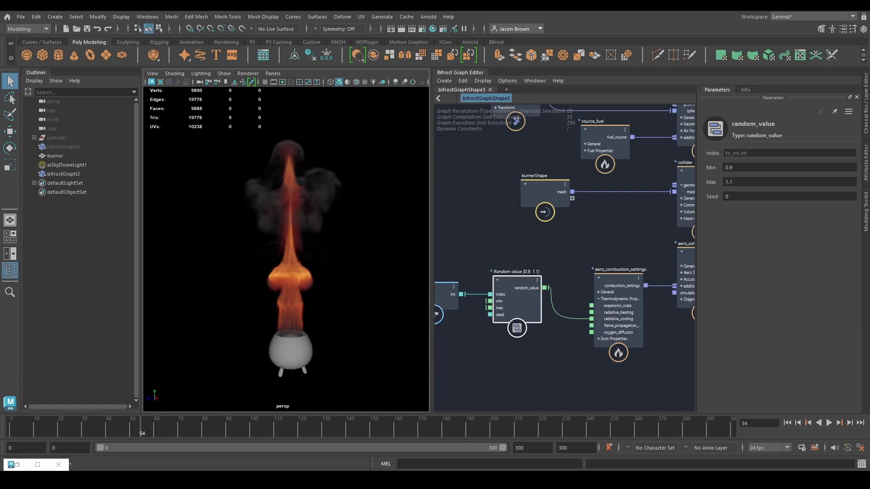
pyautogui.scroll(3, 583, 233)
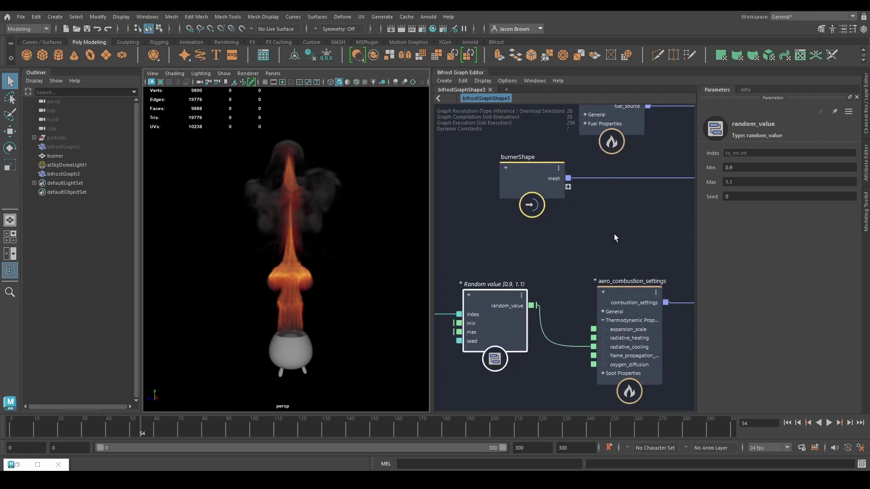
# Step: Reposition the terminal, create_mesh_sphere and source_air nodes higher up in the graph
pyautogui.scroll(-4, 613, 236)
pyautogui.keyDown('alt'); pyautogui.moveTo(614, 237); pyautogui.dragTo(511, 380, button='middle'); pyautogui.keyUp('alt')
pyautogui.scroll(2, 578, 217)
pyautogui.keyDown('alt'); pyautogui.moveTo(579, 217); pyautogui.dragTo(670, 194, button='middle'); pyautogui.keyUp('alt')
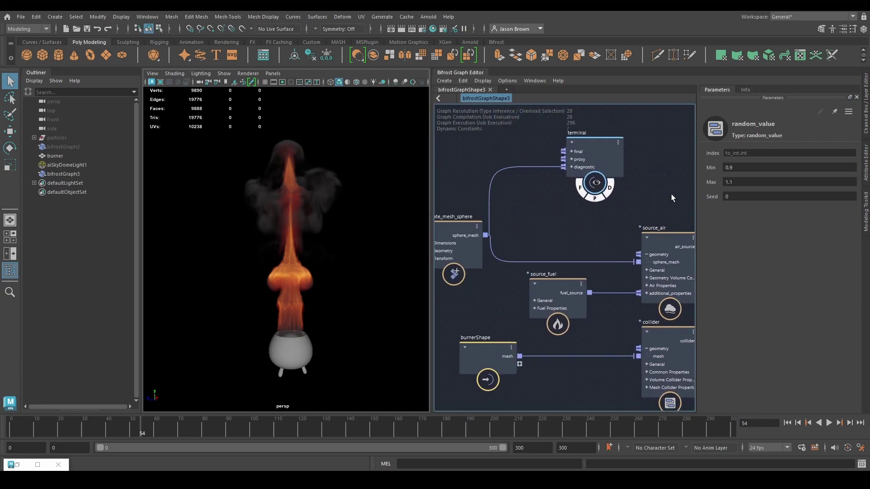
pyautogui.moveTo(588, 164); pyautogui.dragTo(591, 67)
pyautogui.keyDown('alt'); pyautogui.moveTo(471, 230); pyautogui.dragTo(485, 208, button='middle'); pyautogui.keyUp('alt')
pyautogui.moveTo(485, 211); pyautogui.dragTo(461, 160)
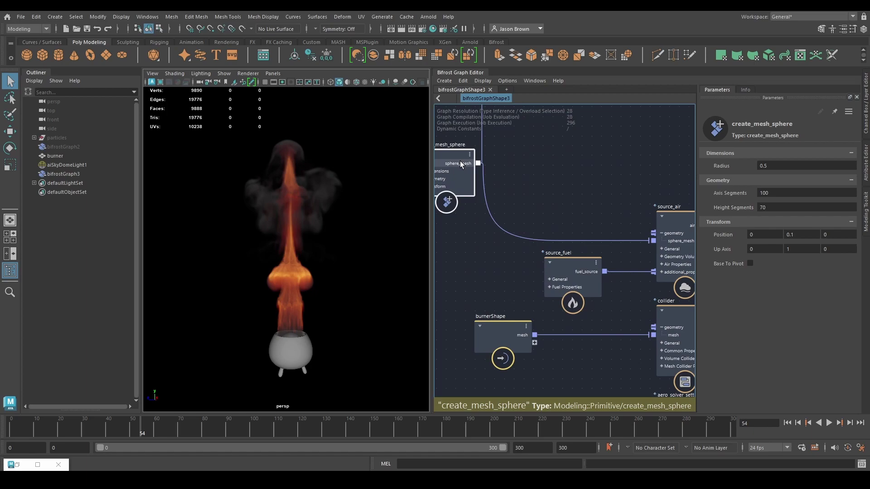
pyautogui.moveTo(670, 226); pyautogui.dragTo(670, 151)
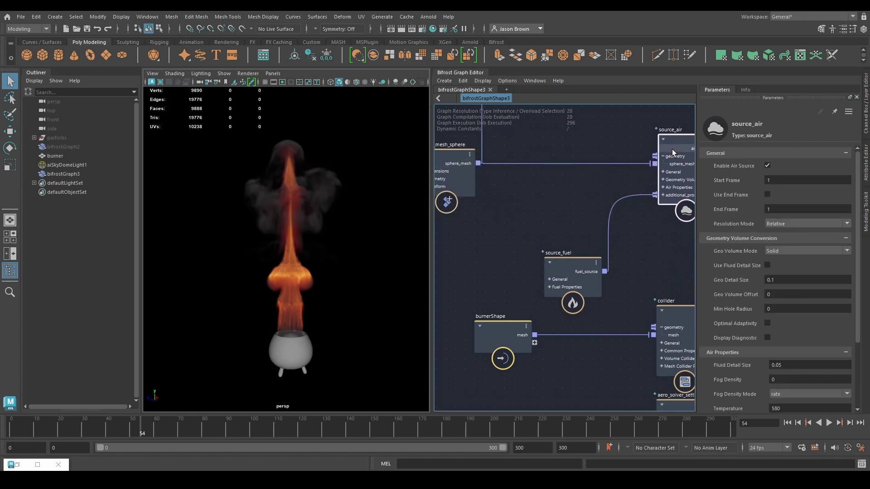
# Step: Move the source_fuel node up beside source_air's additional_properties input
pyautogui.moveTo(549, 172); pyautogui.dragTo(575, 191, button='middle')
pyautogui.click(477, 197)
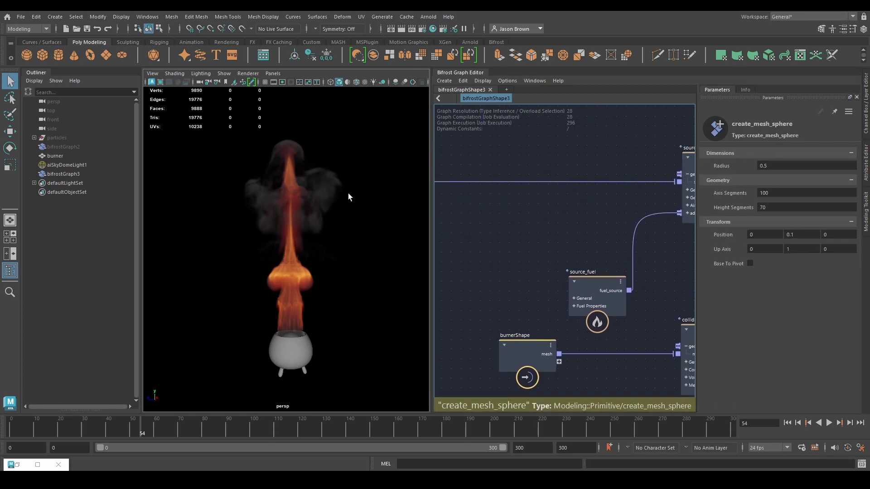
pyautogui.scroll(-2, 495, 195)
pyautogui.moveTo(495, 195); pyautogui.dragTo(607, 280, button='middle')
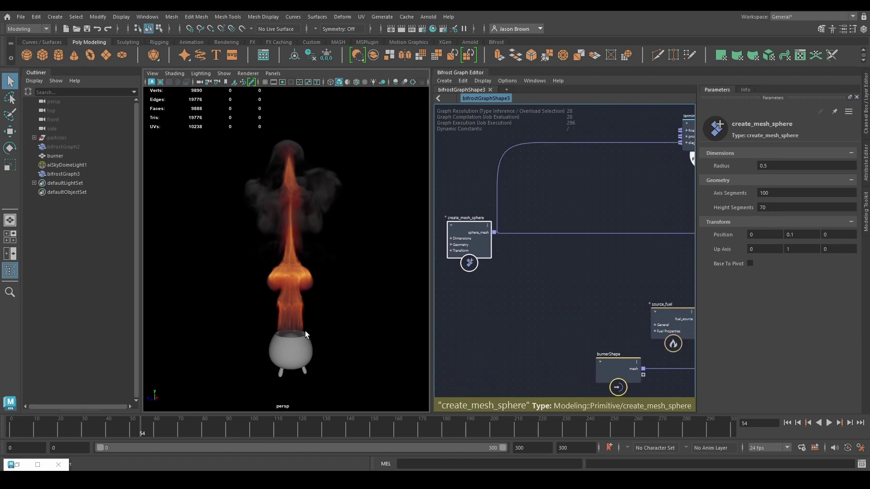
pyautogui.moveTo(599, 310); pyautogui.dragTo(534, 314, button='middle')
pyautogui.click(527, 245)
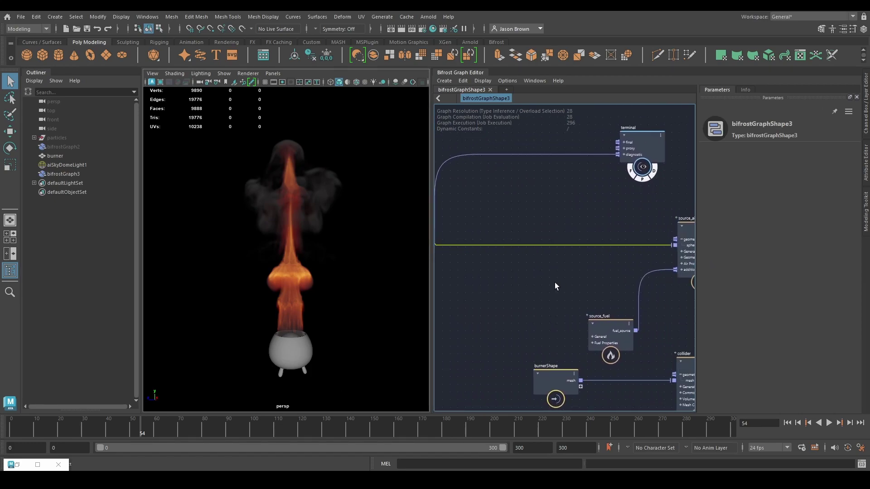
pyautogui.moveTo(553, 281); pyautogui.dragTo(468, 264, button='middle')
pyautogui.moveTo(575, 308); pyautogui.dragTo(556, 282, button='middle')
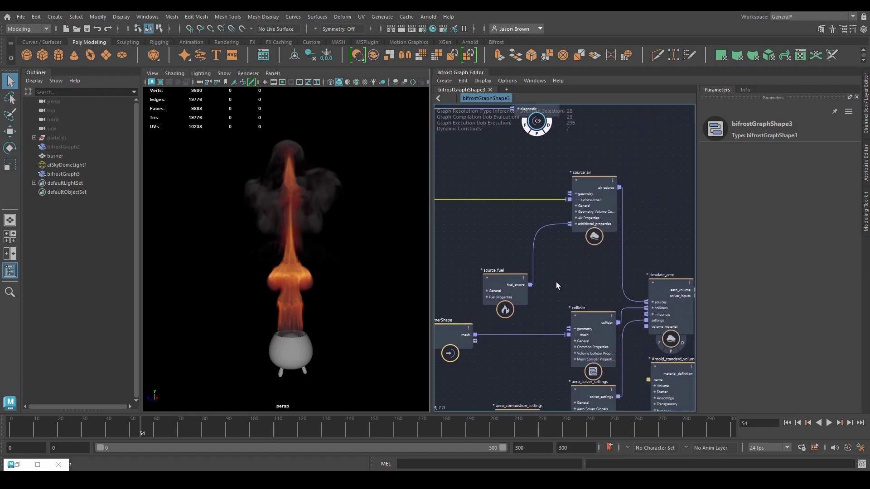
pyautogui.moveTo(507, 283); pyautogui.dragTo(513, 224)
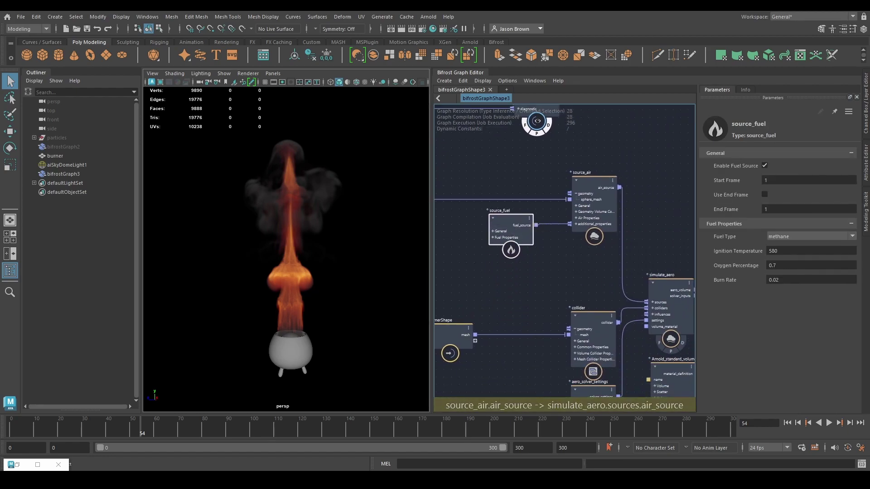
pyautogui.click(583, 181)
# Step: Try inserting a vary_source_property node on the sphere_mesh connection into source_air
pyautogui.moveTo(534, 230); pyautogui.dragTo(641, 239, button='middle')
pyautogui.click(536, 209)
pyautogui.press('Tab')
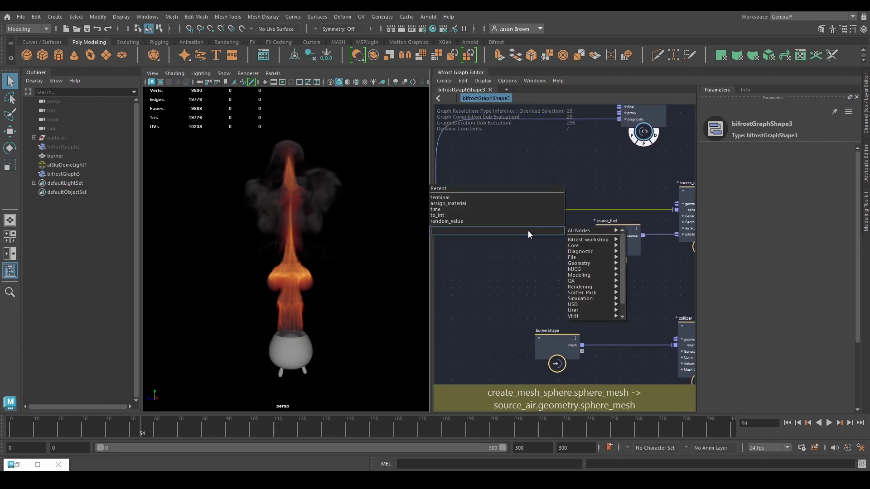
pyautogui.write('vary')
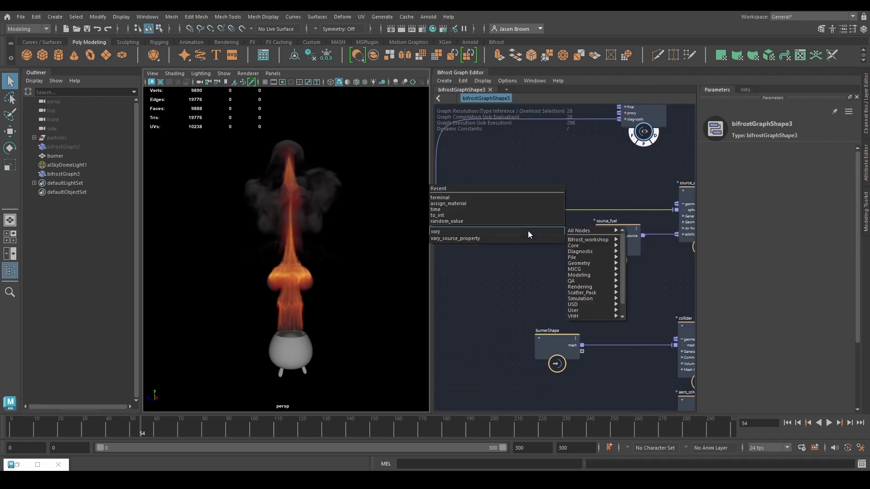
pyautogui.press('Down')
pyautogui.press('Return')
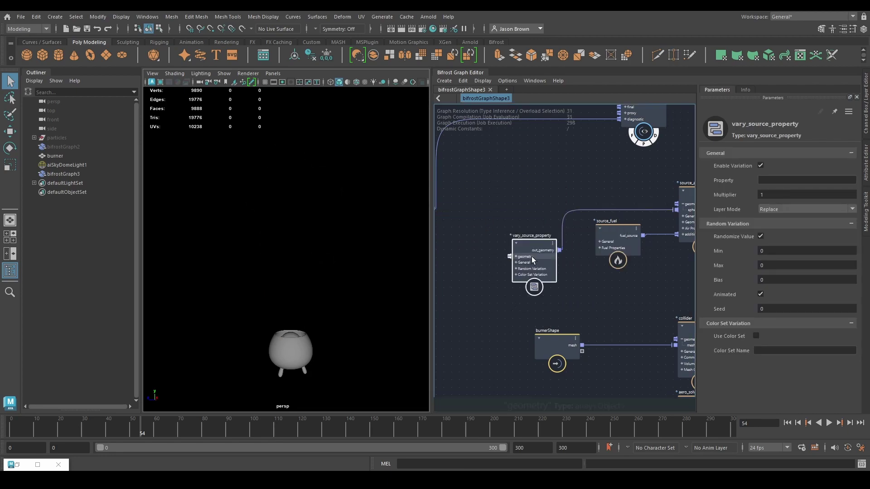
# Step: Line up vary_source_property between the sphere and source_air and connect sphere_mesh to its geometry input
pyautogui.moveTo(521, 279); pyautogui.dragTo(515, 240)
pyautogui.moveTo(515, 243); pyautogui.dragTo(599, 267, button='middle')
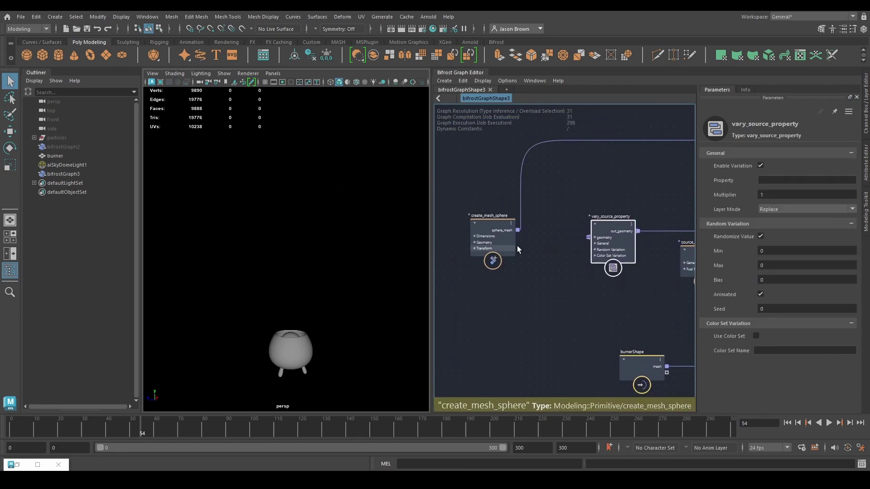
pyautogui.moveTo(517, 230); pyautogui.dragTo(607, 236)
pyautogui.moveTo(608, 235); pyautogui.dragTo(532, 212, button='middle')
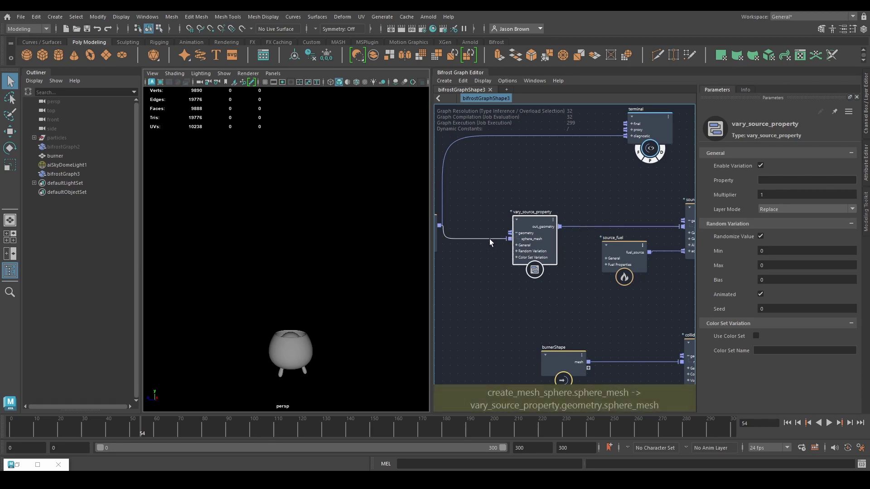
# Step: Reconnect sphere_mesh directly to source_air's geometry input and delete the vary_source_property node
pyautogui.moveTo(490, 238); pyautogui.dragTo(684, 227)
pyautogui.click(528, 250)
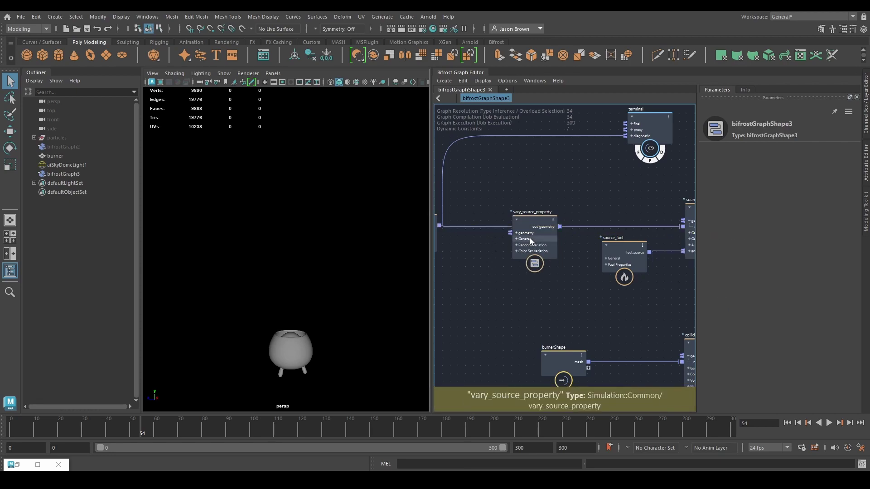
pyautogui.press('Delete')
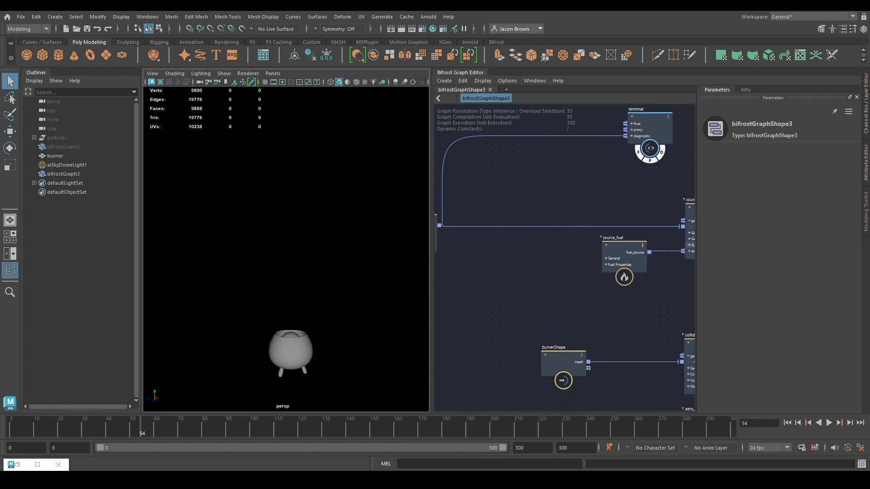
# Step: Move the time node further away from to_int to make room between them
pyautogui.keyDown('alt'); pyautogui.moveTo(517, 354); pyautogui.dragTo(576, 254, button='middle'); pyautogui.keyUp('alt')
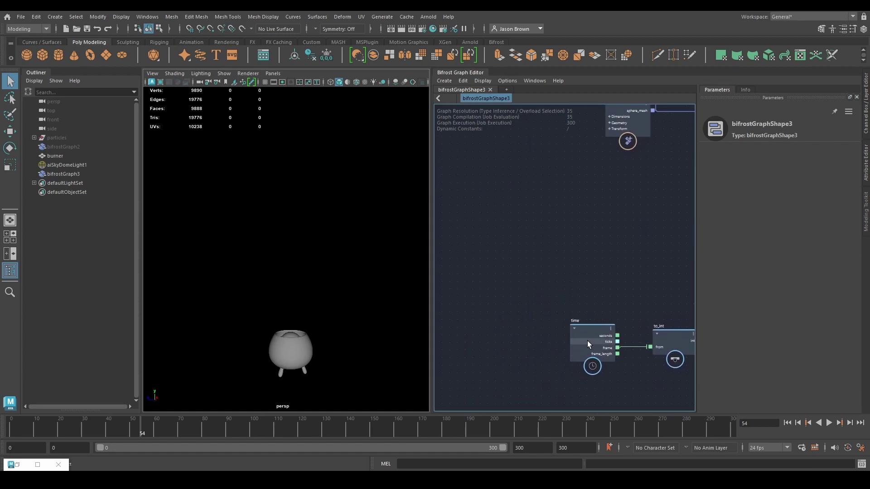
pyautogui.moveTo(587, 340); pyautogui.dragTo(513, 330)
pyautogui.moveTo(557, 280); pyautogui.dragTo(267, 376, button='middle')
# Step: Expand source_air's Air Properties inputs and move source_fuel down beside additional_properties
pyautogui.scroll(2, 589, 342)
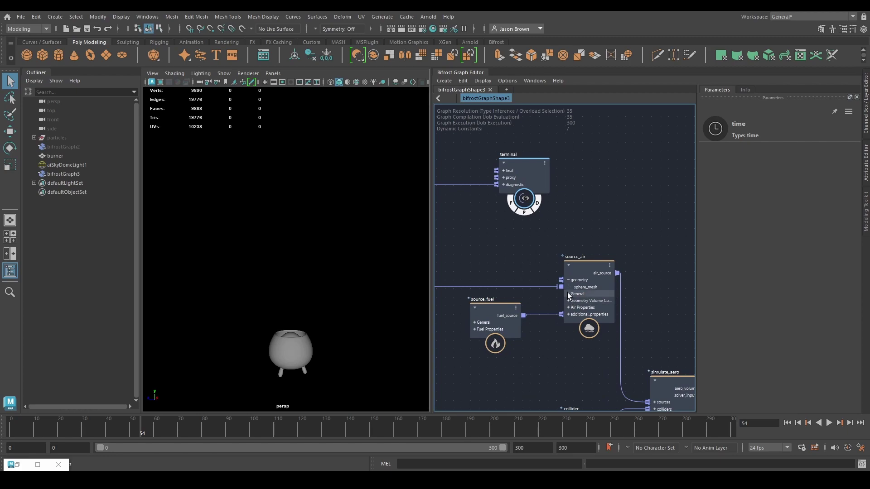
pyautogui.keyDown('alt'); pyautogui.moveTo(636, 304); pyautogui.dragTo(628, 256, button='middle'); pyautogui.keyUp('alt')
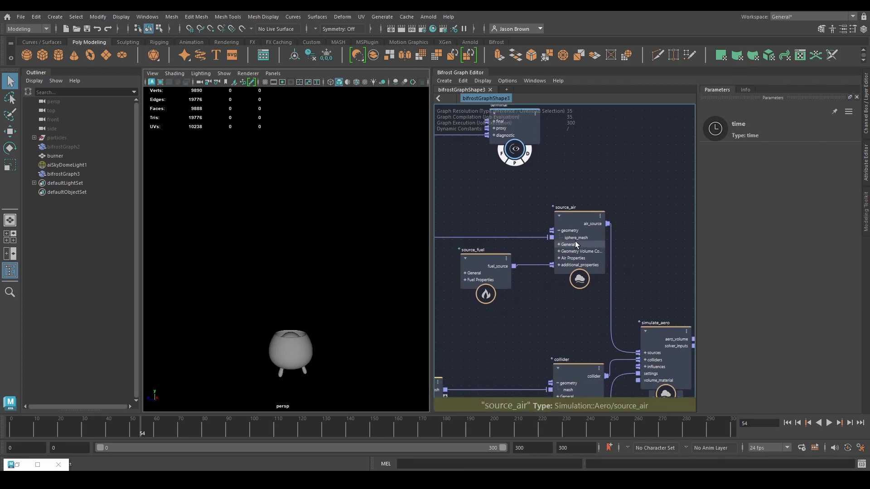
pyautogui.click(558, 245)
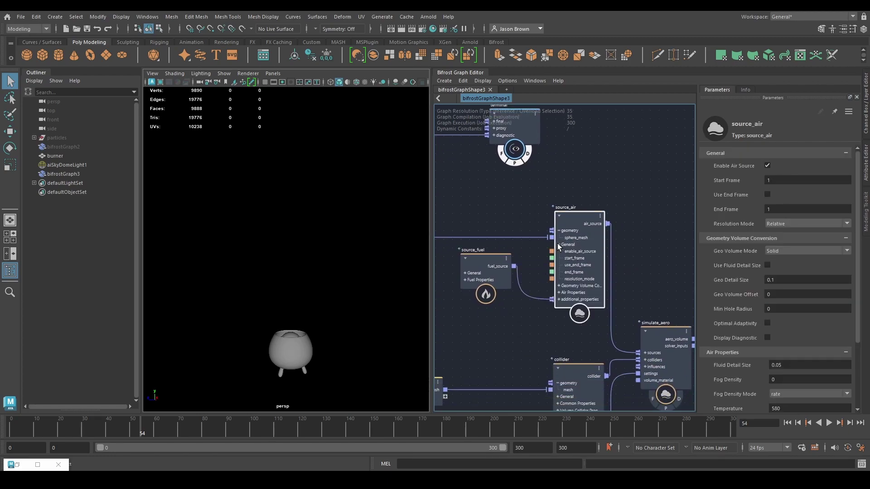
pyautogui.click(558, 244)
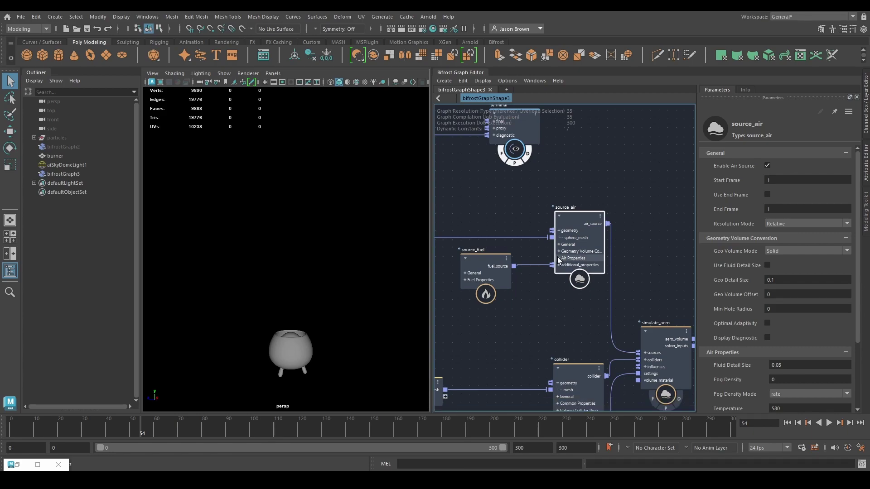
pyautogui.click(558, 258)
pyautogui.click(491, 282)
pyautogui.moveTo(491, 281); pyautogui.dragTo(496, 358)
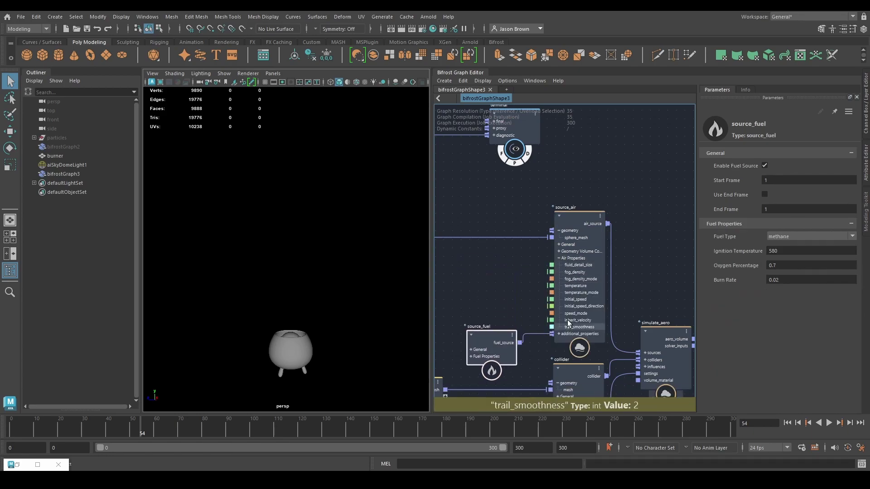
# Step: Add a fractal_noise_field node and place it below create_mesh_sphere
pyautogui.keyDown('alt'); pyautogui.moveTo(528, 288); pyautogui.dragTo(539, 274, button='middle'); pyautogui.keyUp('alt')
pyautogui.press('Tab')
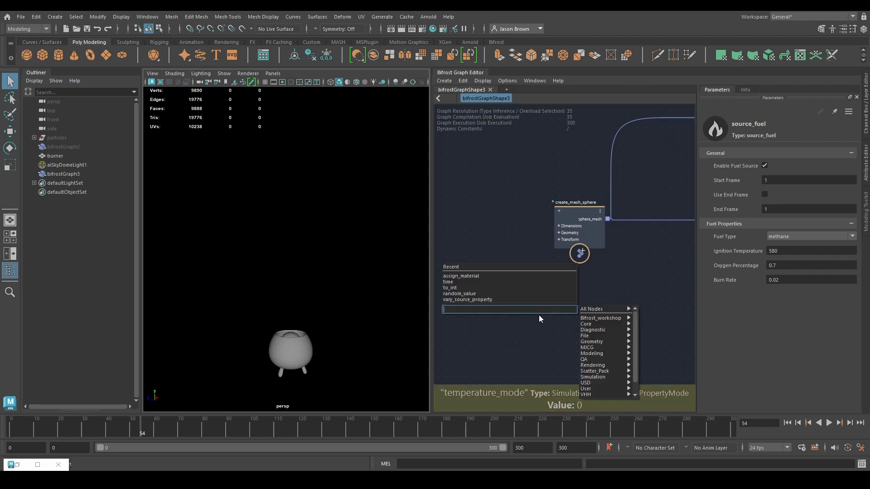
pyautogui.write('fnf')
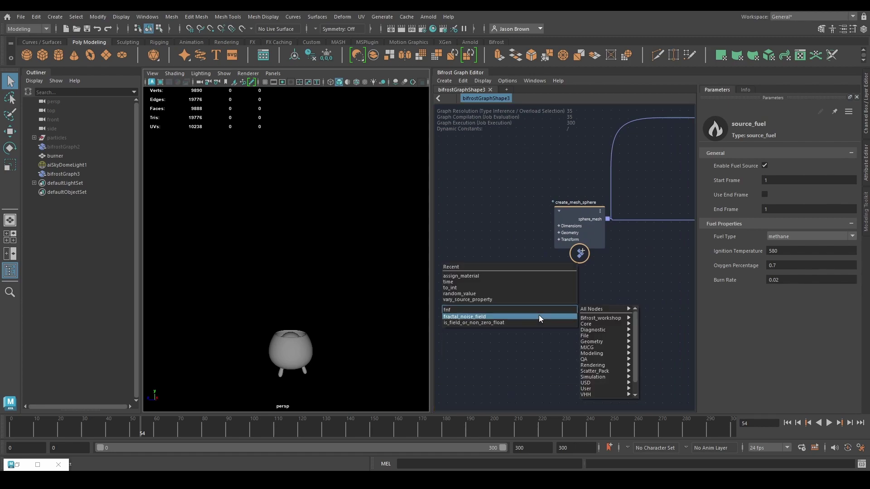
pyautogui.click(539, 316)
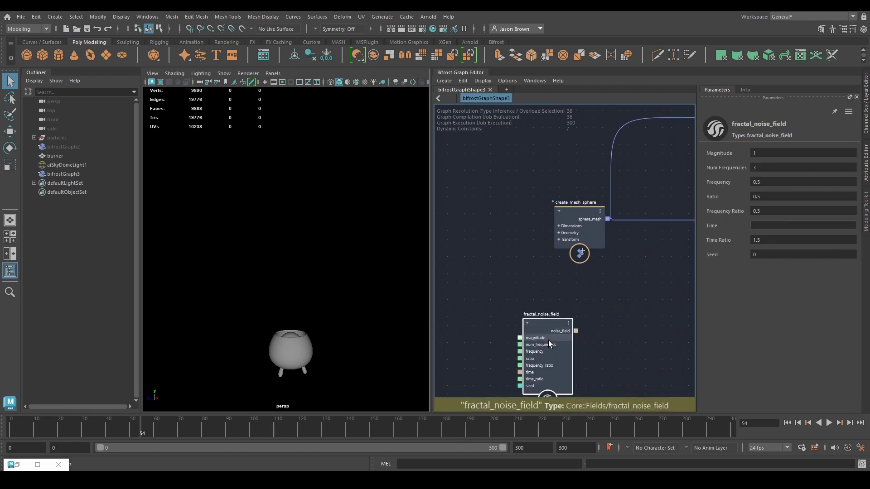
pyautogui.keyDown('alt'); pyautogui.moveTo(665, 257); pyautogui.dragTo(632, 233, button='middle'); pyautogui.keyUp('alt')
pyautogui.moveTo(523, 316); pyautogui.dragTo(562, 290)
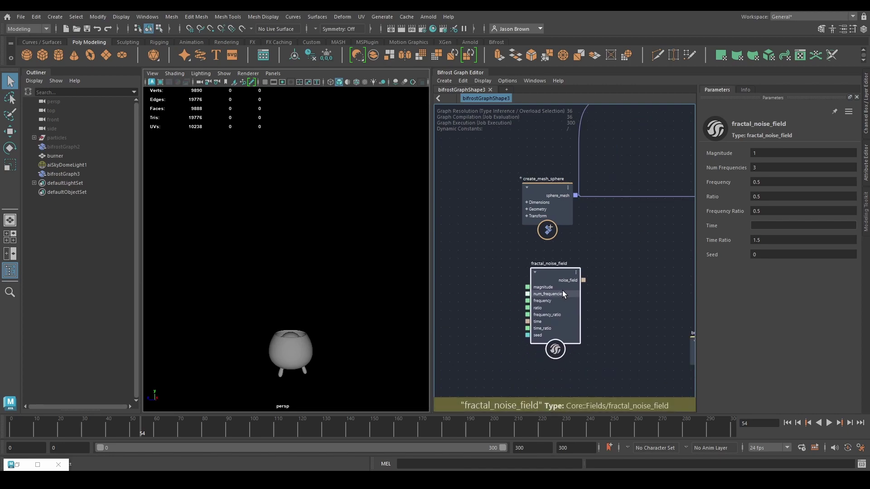
# Step: Reposition the time node and feed its frame output into a new multiply node together with a float value node
pyautogui.keyDown('alt'); pyautogui.moveTo(606, 322); pyautogui.dragTo(683, 202, button='middle'); pyautogui.keyUp('alt')
pyautogui.scroll(-2, 616, 260)
pyautogui.keyDown('alt'); pyautogui.moveTo(600, 258); pyautogui.dragTo(609, 271, button='middle'); pyautogui.keyUp('alt')
pyautogui.scroll(2, 608, 301)
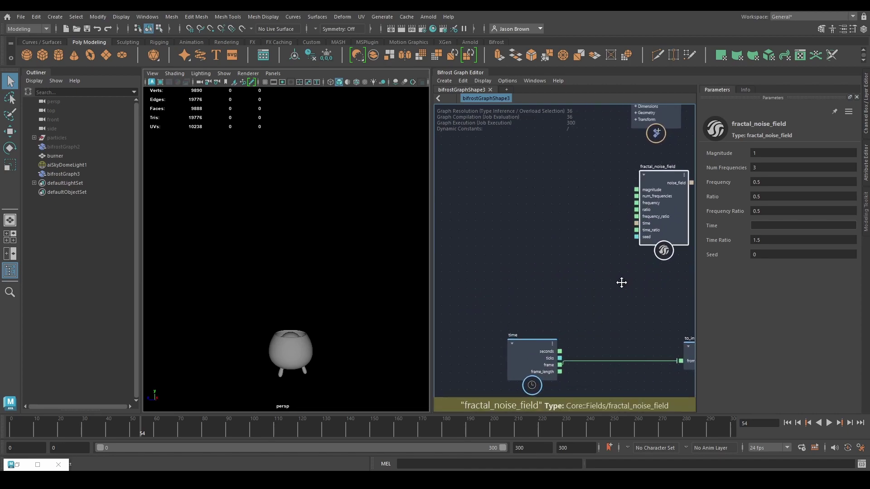
pyautogui.moveTo(530, 351); pyautogui.dragTo(542, 261)
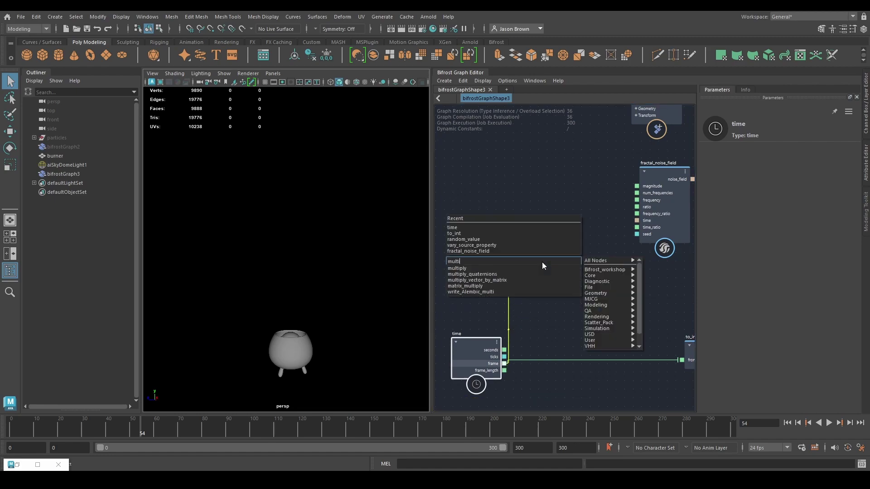
pyautogui.press('Down')
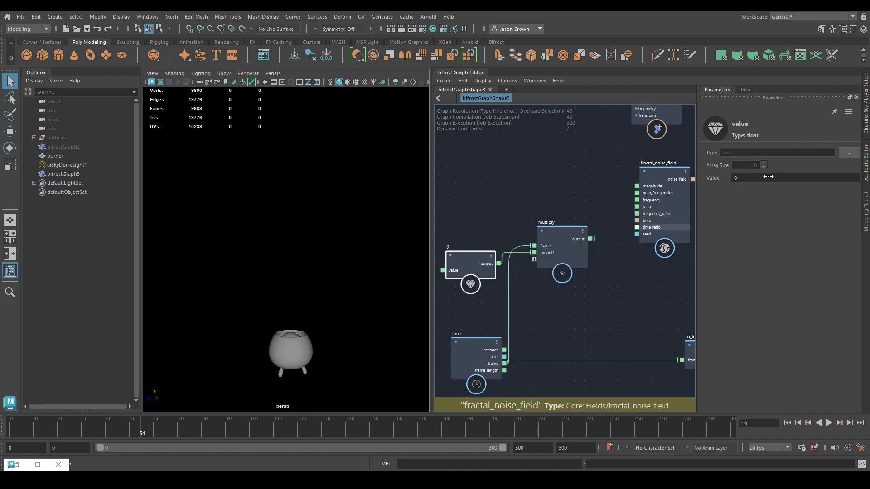
pyautogui.click(769, 177)
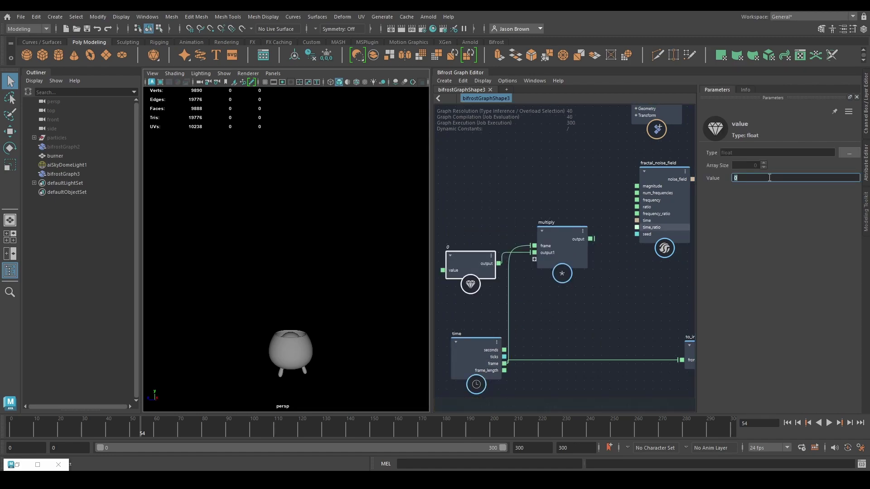
pyautogui.press('Return')
# Step: Add a scalar_field node beside the multiply node
pyautogui.keyDown('alt'); pyautogui.moveTo(563, 297); pyautogui.dragTo(526, 305, button='middle'); pyautogui.keyUp('alt')
pyautogui.moveTo(524, 265); pyautogui.dragTo(522, 319)
pyautogui.press('Tab')
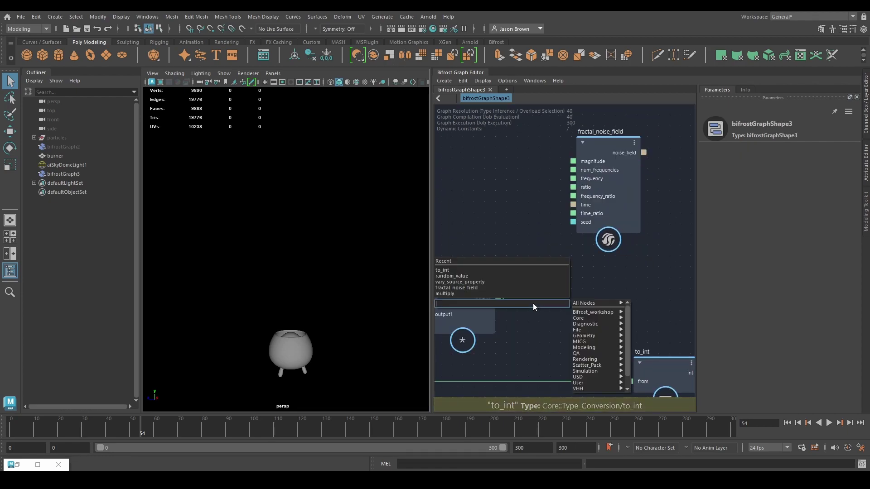
pyautogui.write('scalar')
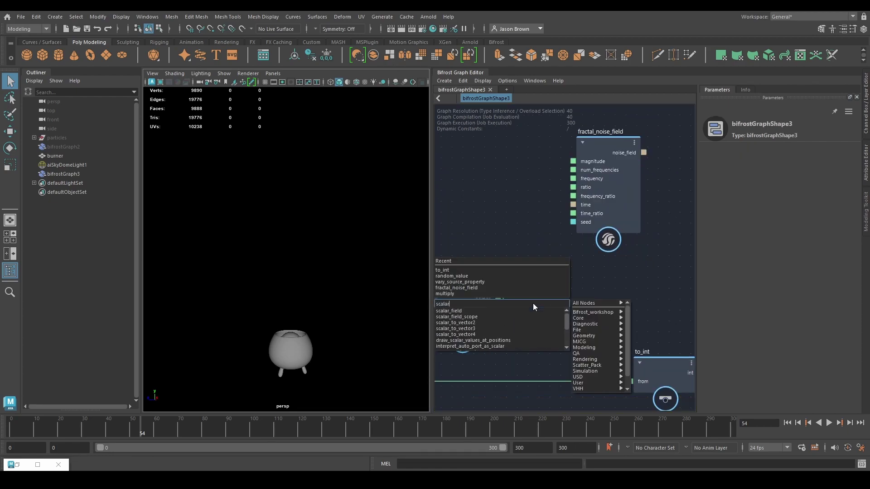
pyautogui.press('Down')
pyautogui.press('Return')
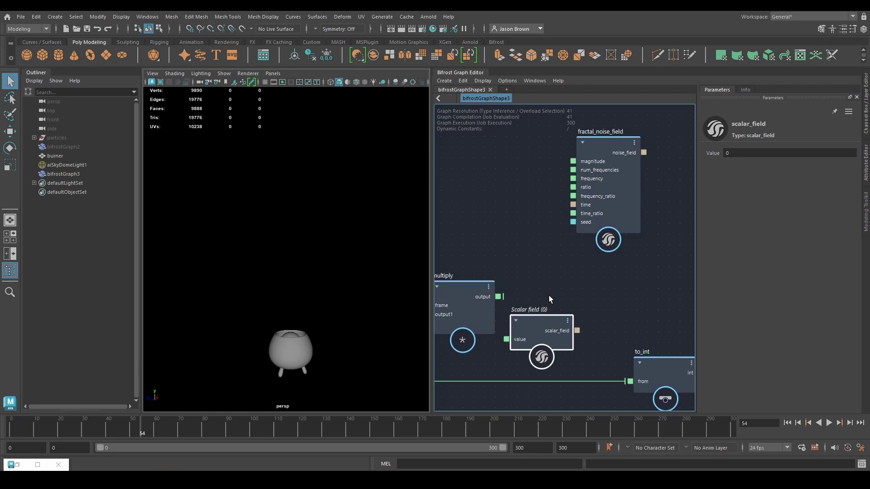
# Step: Connect the multiply output to scalar_field's value, and scalar_field's output to the time input of fractal_noise_field
pyautogui.moveTo(548, 315); pyautogui.dragTo(555, 272)
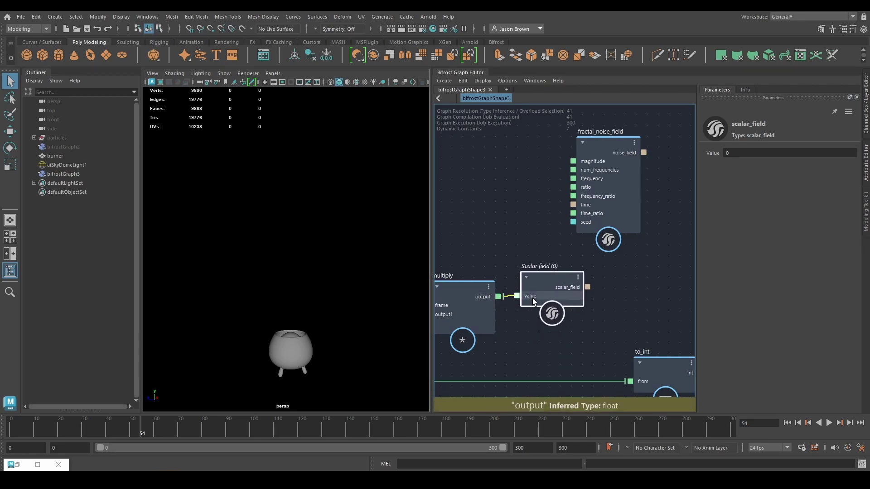
pyautogui.moveTo(498, 297); pyautogui.dragTo(530, 296)
pyautogui.moveTo(601, 213); pyautogui.dragTo(631, 243)
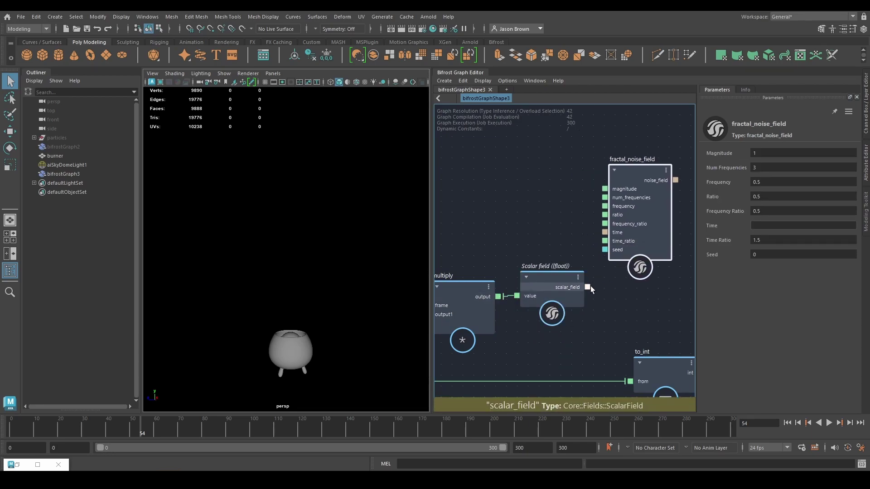
pyautogui.moveTo(588, 287); pyautogui.dragTo(603, 236)
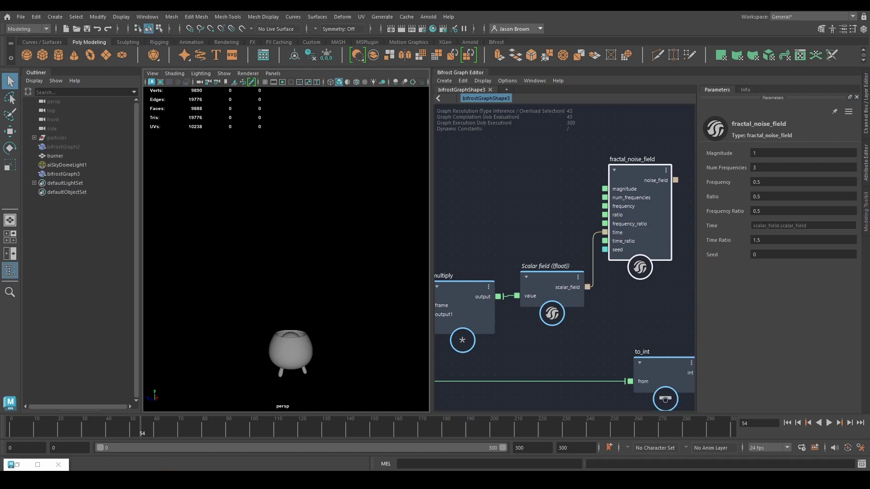
# Step: Set the fractal_noise_field's Frequency to 1.2
pyautogui.keyDown('alt'); pyautogui.moveTo(626, 268); pyautogui.dragTo(495, 278, button='middle'); pyautogui.keyUp('alt')
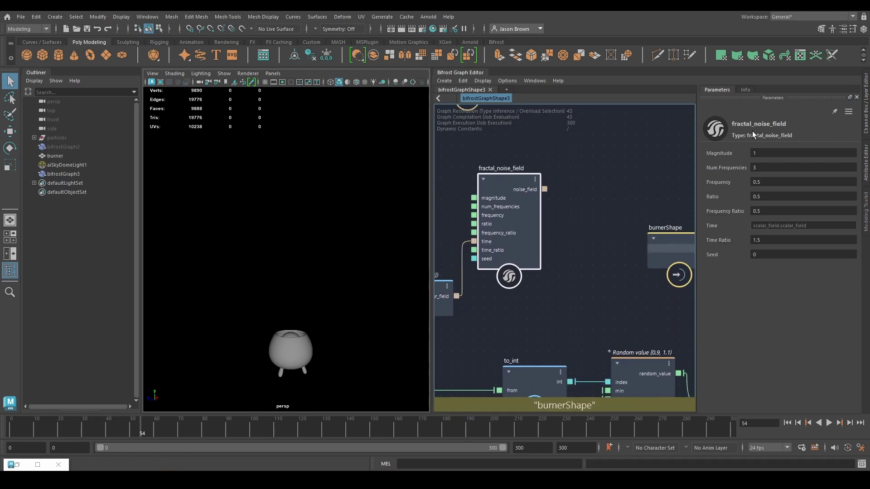
pyautogui.click(768, 182)
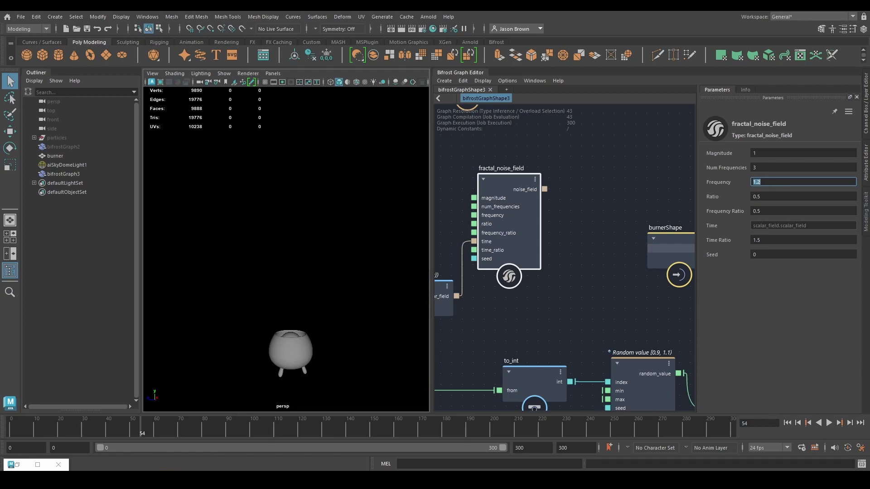
# Step: Connect the fractal_noise_field's noise_field output to the temperature input of source_air
pyautogui.scroll(-3, 601, 243)
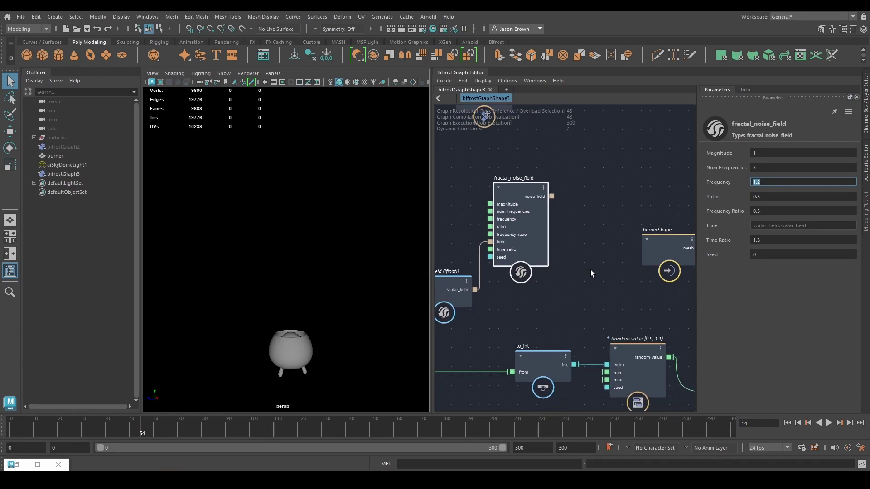
pyautogui.keyDown('alt'); pyautogui.moveTo(582, 265); pyautogui.dragTo(509, 320, button='middle'); pyautogui.keyUp('alt')
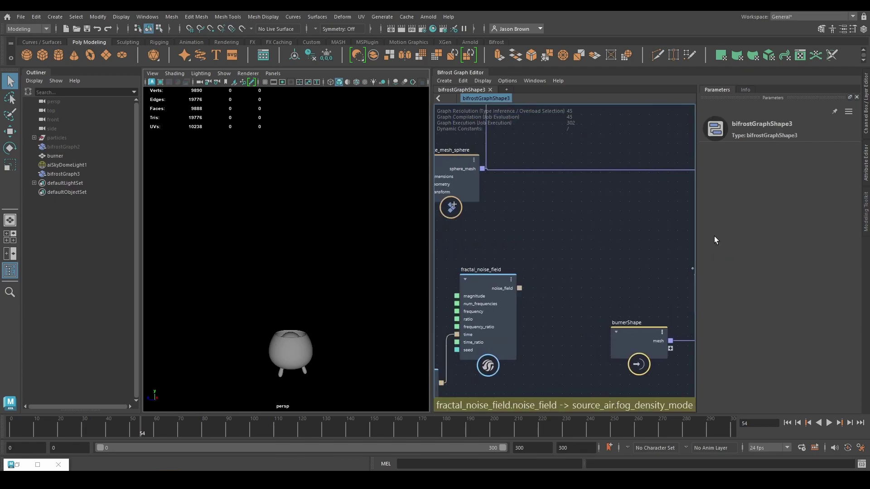
pyautogui.click(520, 288)
pyautogui.keyDown('alt'); pyautogui.moveTo(629, 247); pyautogui.dragTo(433, 258, button='middle'); pyautogui.keyUp('alt')
pyautogui.click(592, 236)
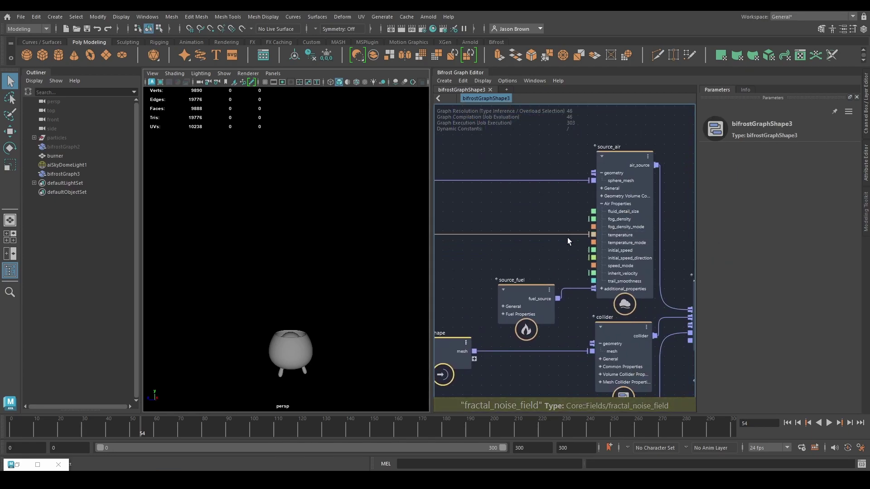
pyautogui.scroll(-2, 567, 238)
pyautogui.keyDown('alt'); pyautogui.moveTo(537, 243); pyautogui.dragTo(637, 251, button='middle'); pyautogui.keyUp('alt')
pyautogui.keyDown('alt'); pyautogui.moveTo(536, 266); pyautogui.dragTo(564, 264, button='middle'); pyautogui.keyUp('alt')
pyautogui.scroll(2, 565, 265)
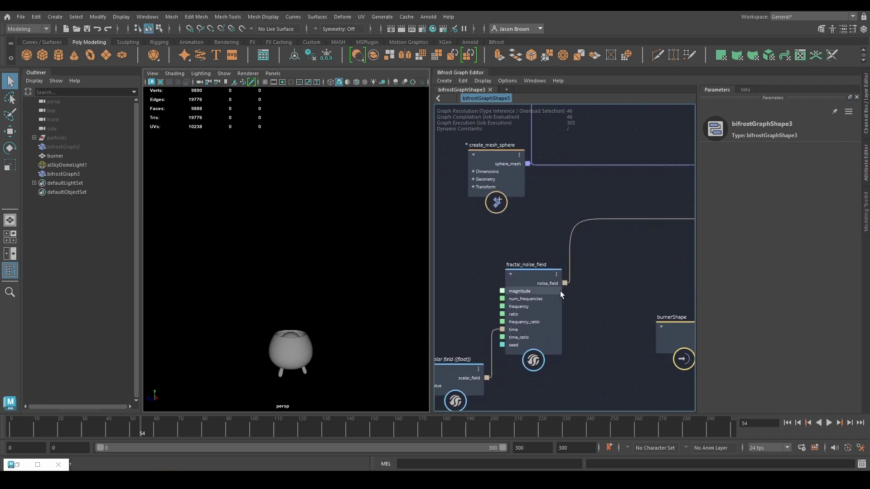
# Step: Move the burnerShape node lower in the graph, below source_fuel
pyautogui.click(531, 279)
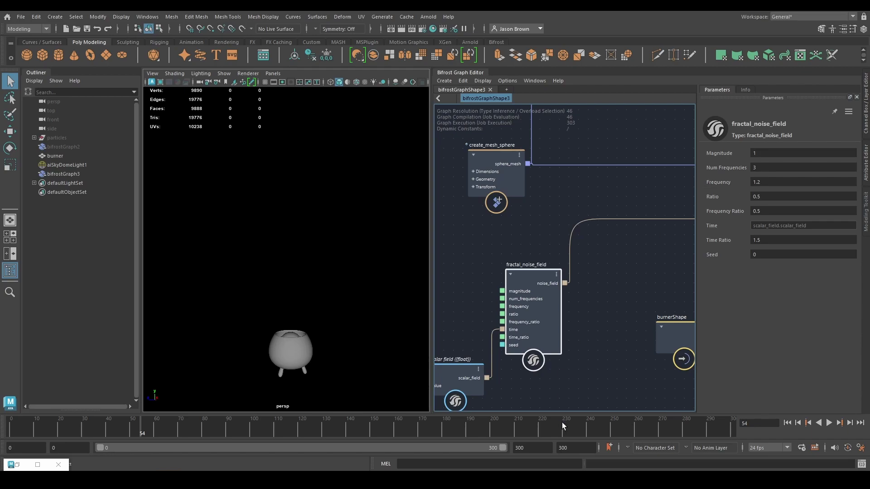
pyautogui.keyDown('alt'); pyautogui.moveTo(586, 316); pyautogui.dragTo(513, 317, button='middle'); pyautogui.keyUp('alt')
pyautogui.moveTo(644, 346); pyautogui.dragTo(682, 383)
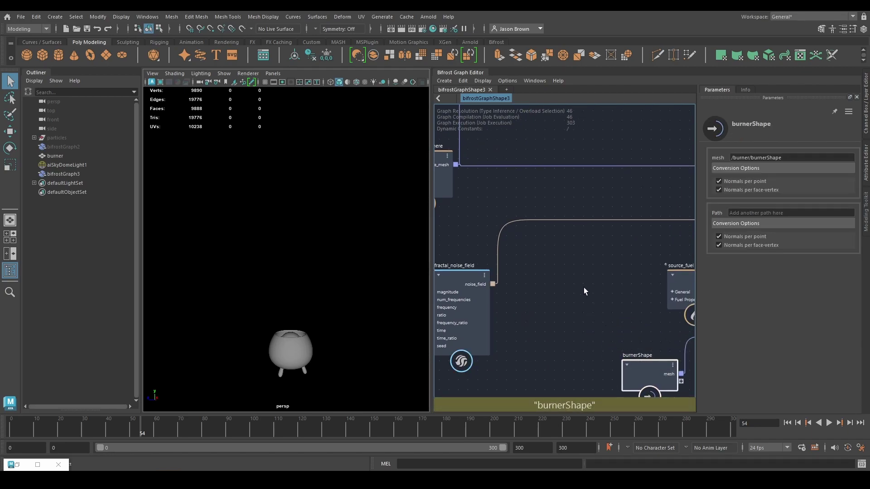
pyautogui.moveTo(584, 287); pyautogui.dragTo(546, 314, button='middle')
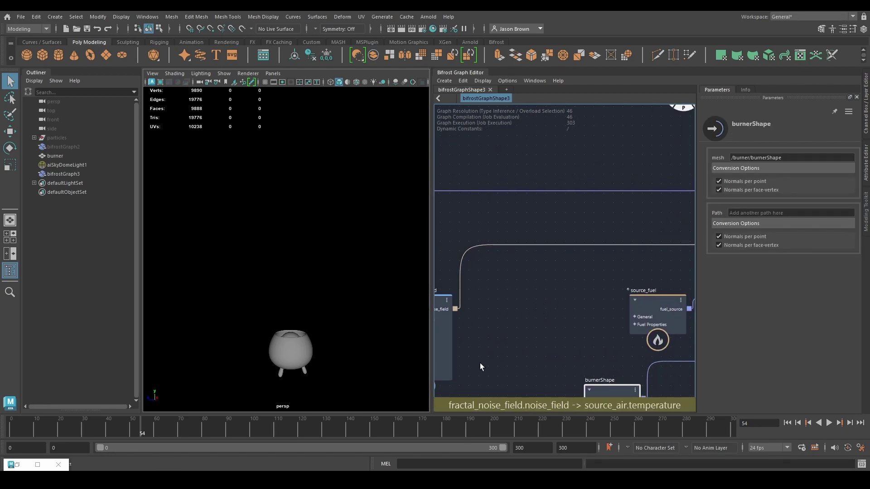
# Step: Disconnect the fractal noise from source_air's temperature and review the node's own Temperature setting
pyautogui.click(435, 346)
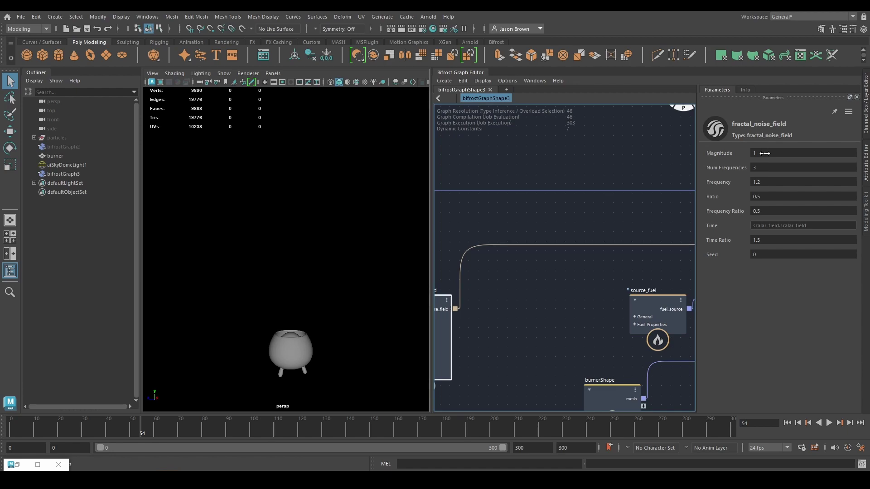
pyautogui.scroll(-2, 521, 276)
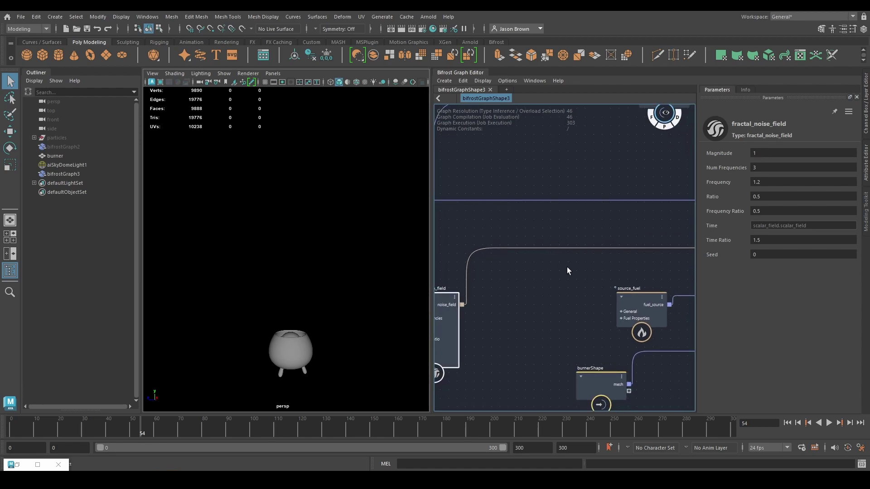
pyautogui.moveTo(597, 272); pyautogui.dragTo(474, 265, button='middle')
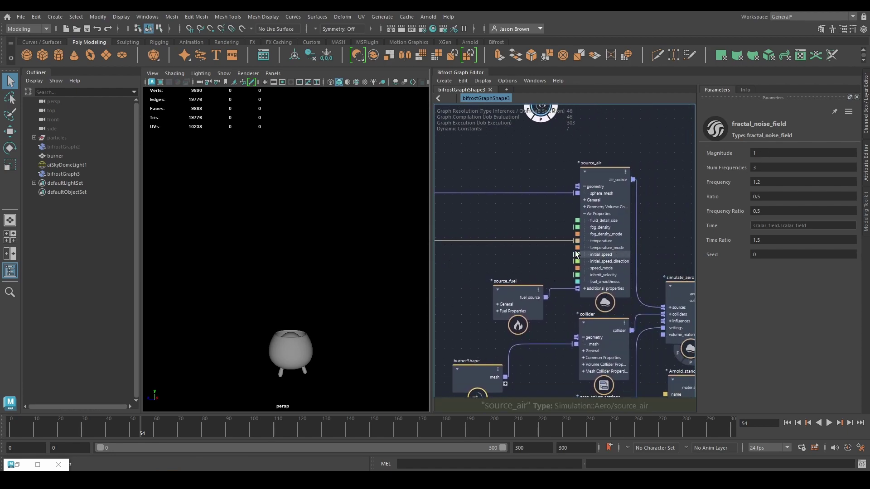
pyautogui.scroll(-1, 590, 251)
pyautogui.moveTo(546, 259); pyautogui.dragTo(537, 278, button='middle')
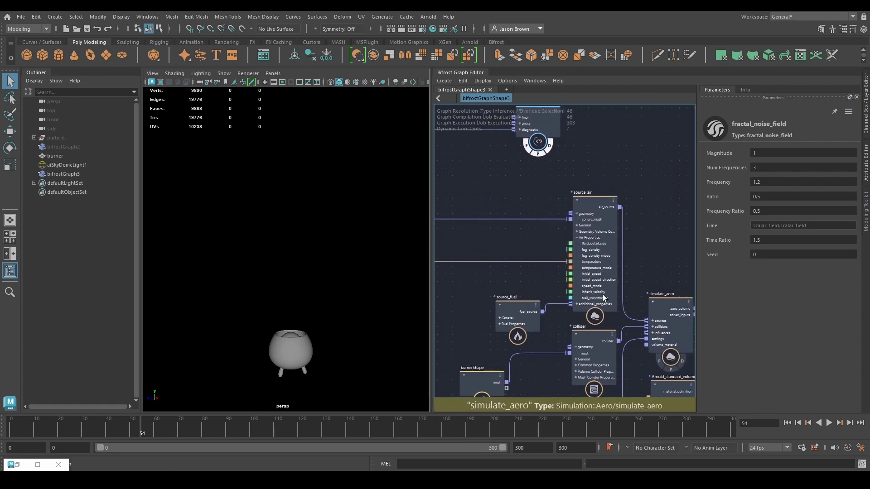
pyautogui.click(598, 227)
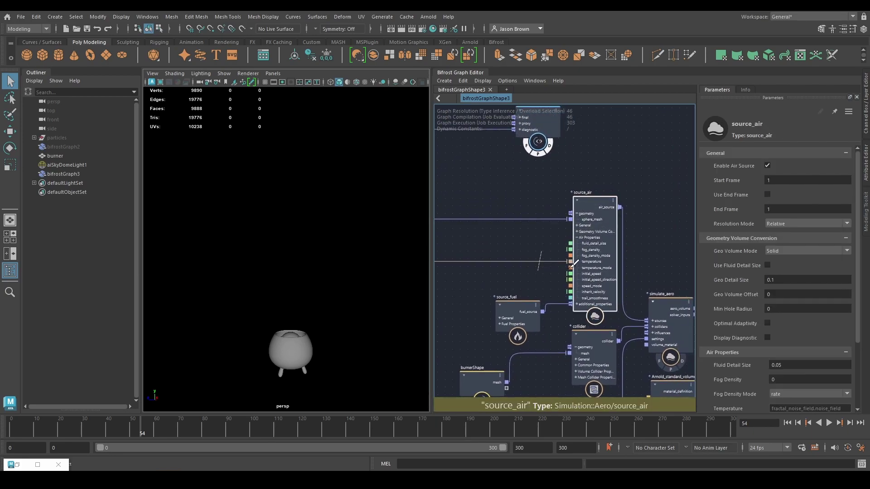
pyautogui.moveTo(570, 262); pyautogui.dragTo(544, 268)
pyautogui.scroll(-1, 807, 374)
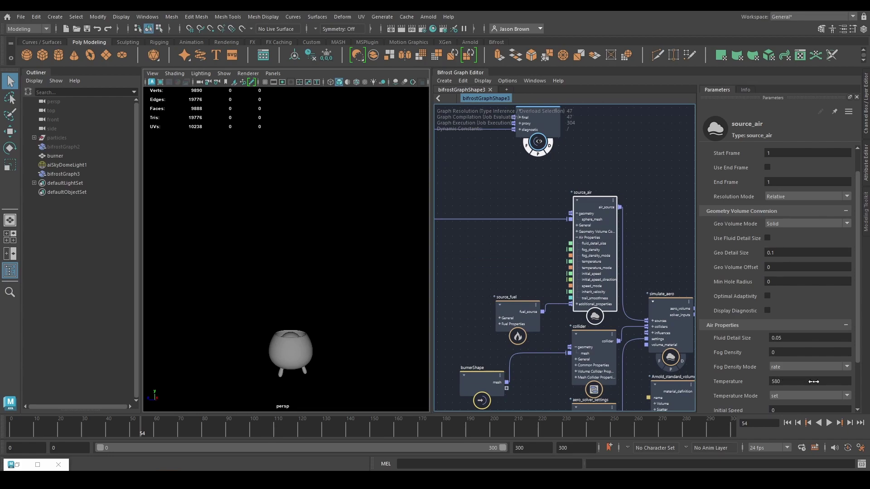
# Step: Add an fcurve_field node fed by the fractal_noise_field's noise_field output and place it left of source_air
pyautogui.hscroll(-5, 520, 276)
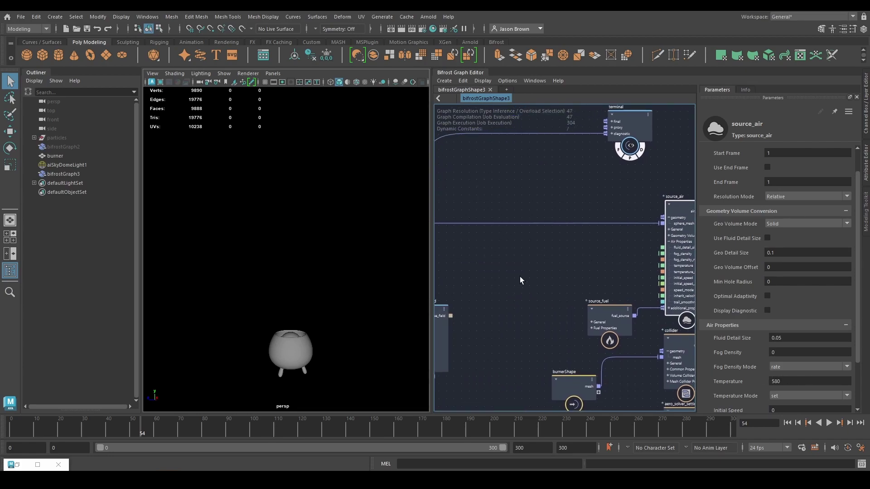
pyautogui.moveTo(475, 304); pyautogui.dragTo(512, 262)
pyautogui.write('fc')
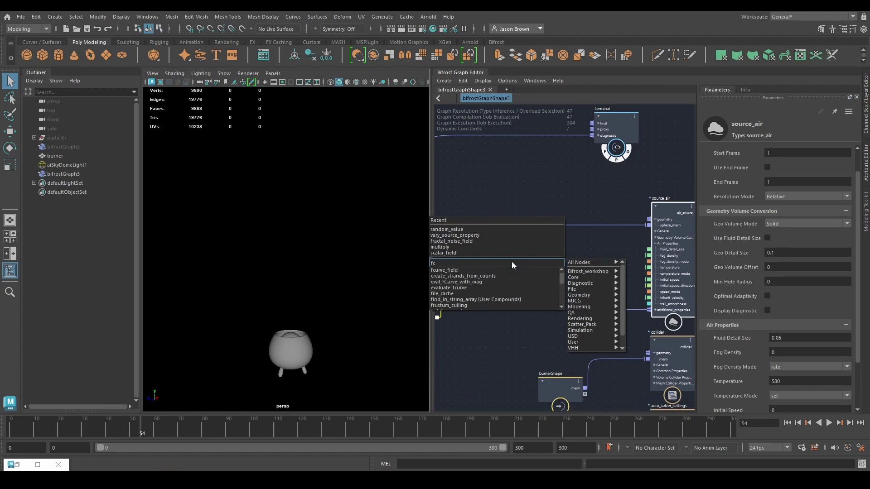
pyautogui.write('ur')
pyautogui.press('Down')
pyautogui.press('Return')
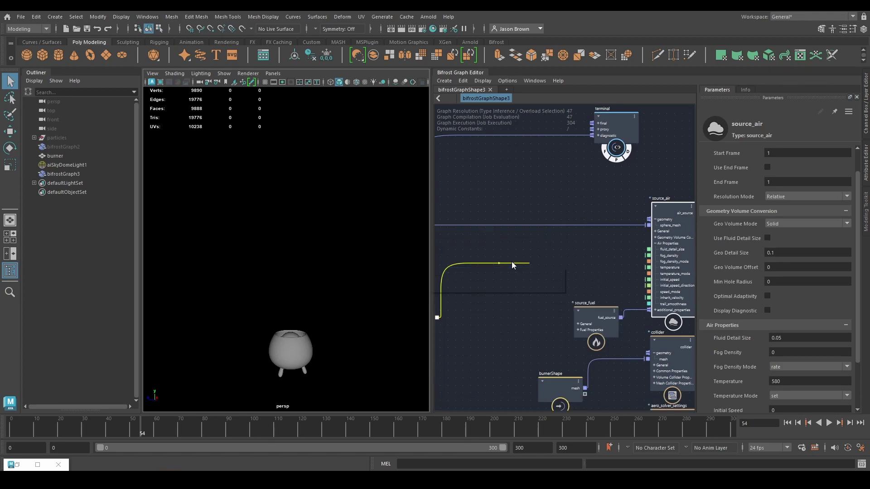
pyautogui.moveTo(535, 275); pyautogui.dragTo(542, 266)
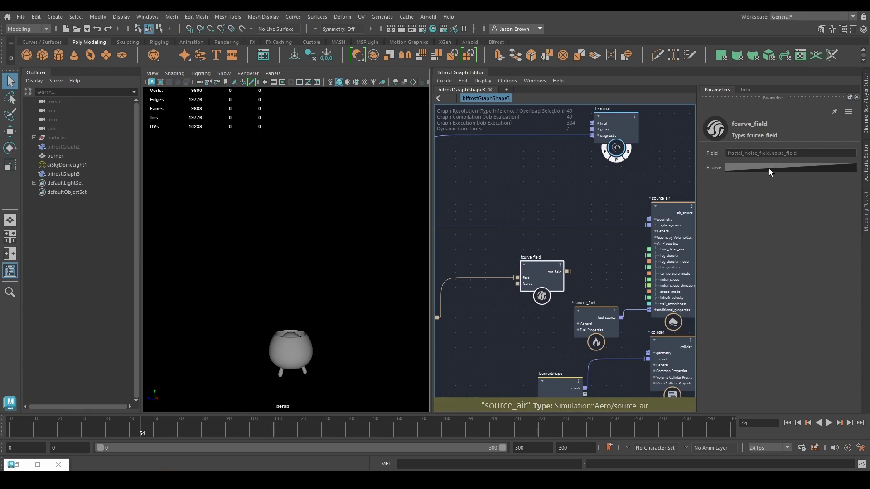
# Step: Apply the S-shaped curve preset to the fcurve_field's Fcurve and set its first point's value to 400
pyautogui.click(769, 168)
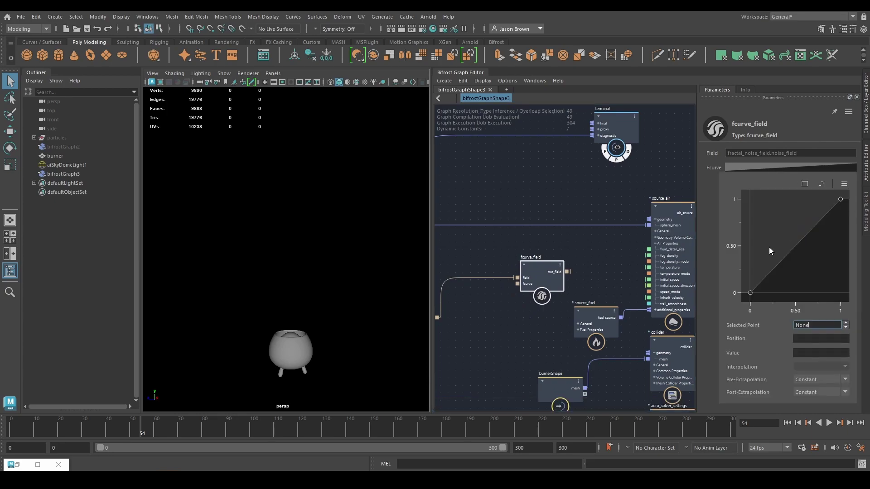
pyautogui.click(844, 183)
pyautogui.click(781, 204)
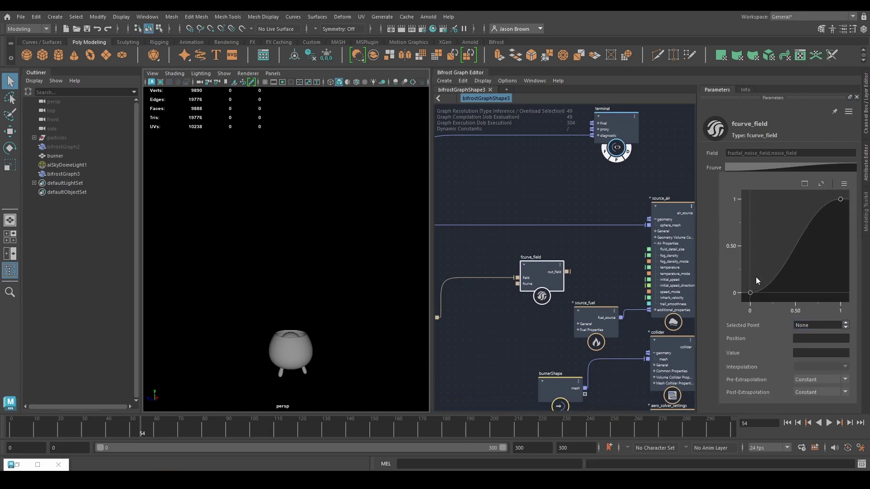
pyautogui.moveTo(741, 314); pyautogui.dragTo(743, 310)
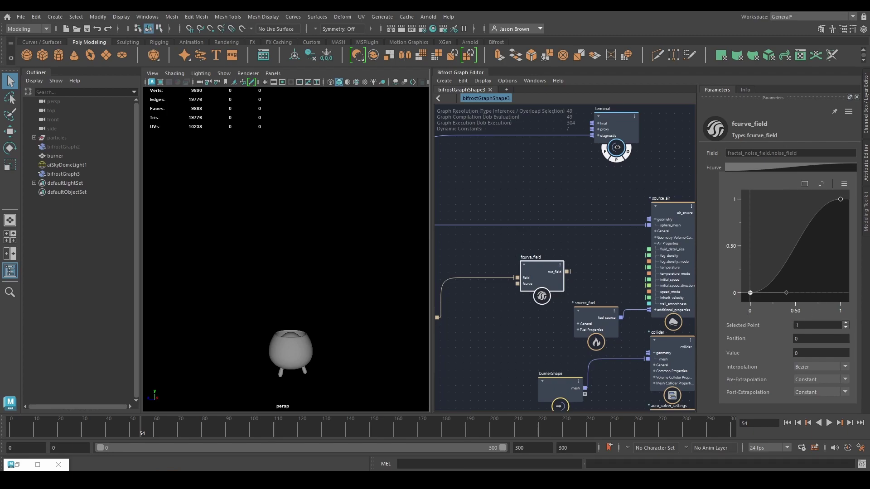
pyautogui.click(808, 353)
pyautogui.write('400')
pyautogui.press('Return')
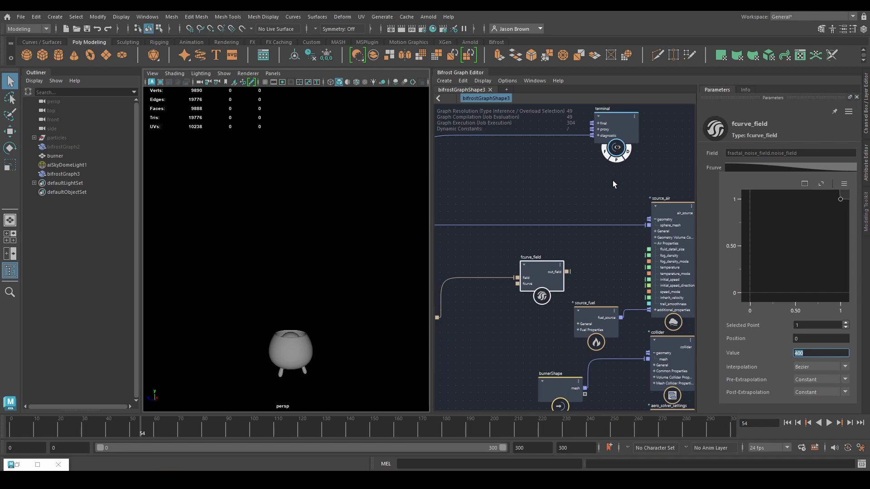
# Step: Set the value of the Fcurve's second point to 675 and frame the whole curve
pyautogui.click(840, 200)
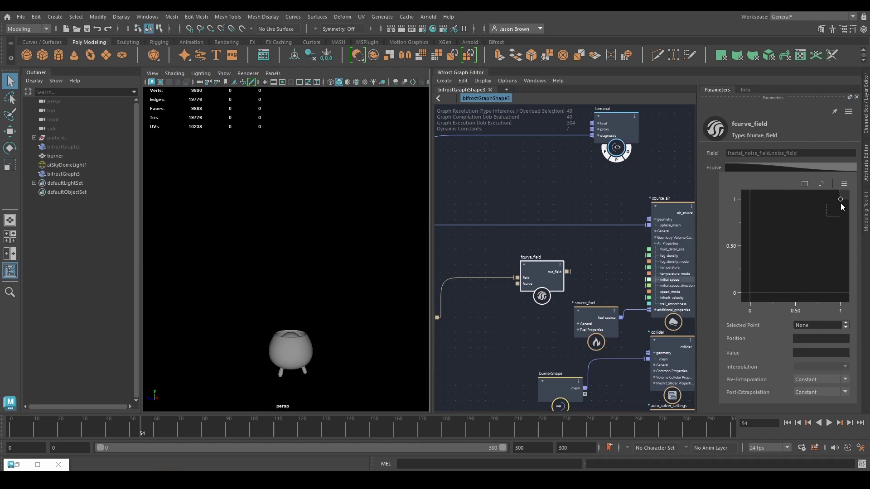
pyautogui.click(818, 353)
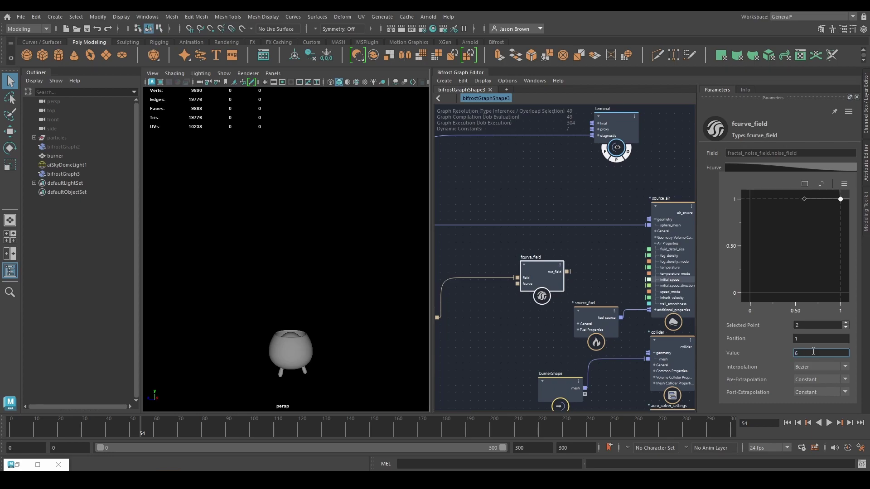
pyautogui.press('Return')
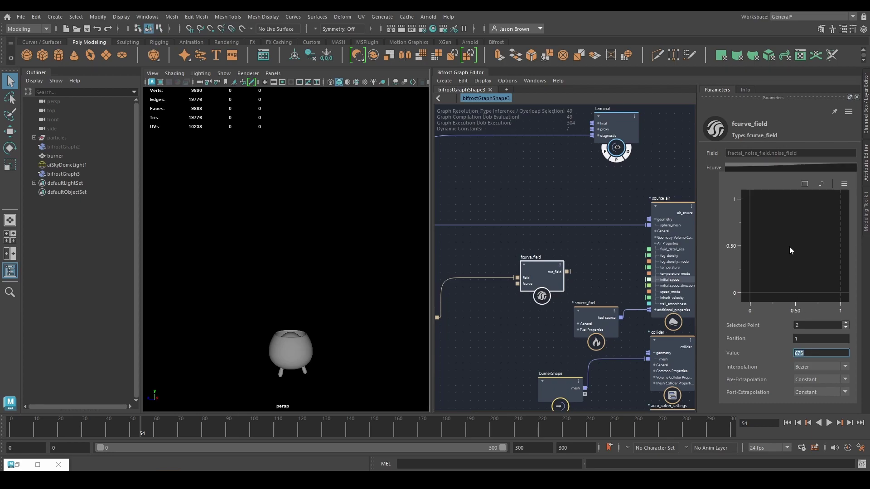
pyautogui.click(824, 184)
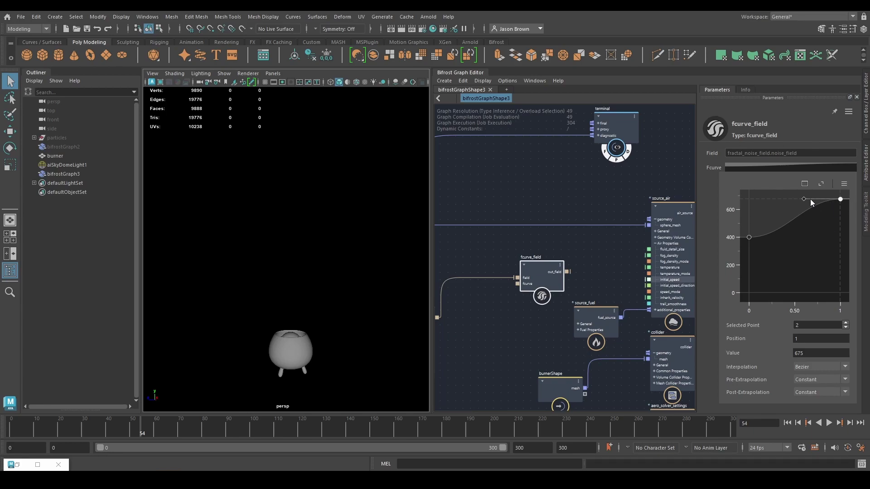
# Step: Shorten the tangent handles of both Fcurve points to make the ramp nearly linear
pyautogui.moveTo(804, 200); pyautogui.dragTo(818, 198)
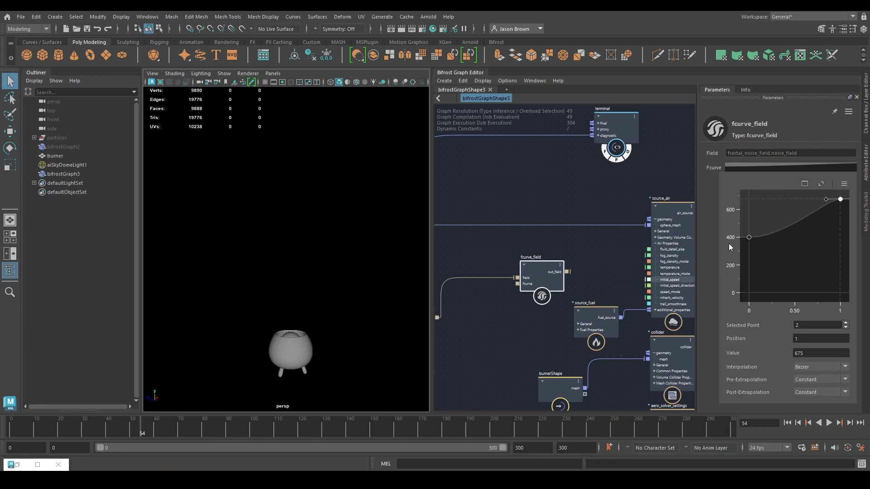
pyautogui.click(748, 237)
pyautogui.moveTo(785, 237); pyautogui.dragTo(760, 236)
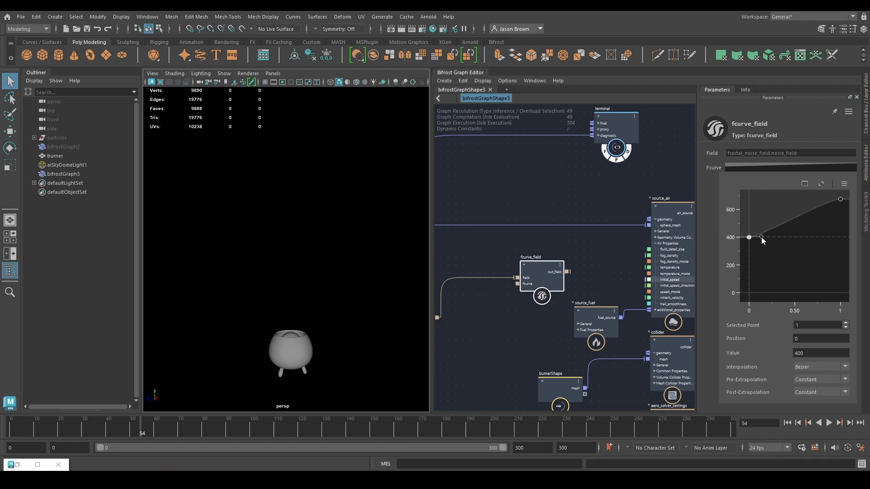
# Step: Align the fractal_noise_field node with fcurve_field and connect fcurve_field's out_field to source_air's temperature
pyautogui.keyDown('alt'); pyautogui.moveTo(569, 252); pyautogui.dragTo(613, 223, button='middle'); pyautogui.keyUp('alt')
pyautogui.click(467, 267)
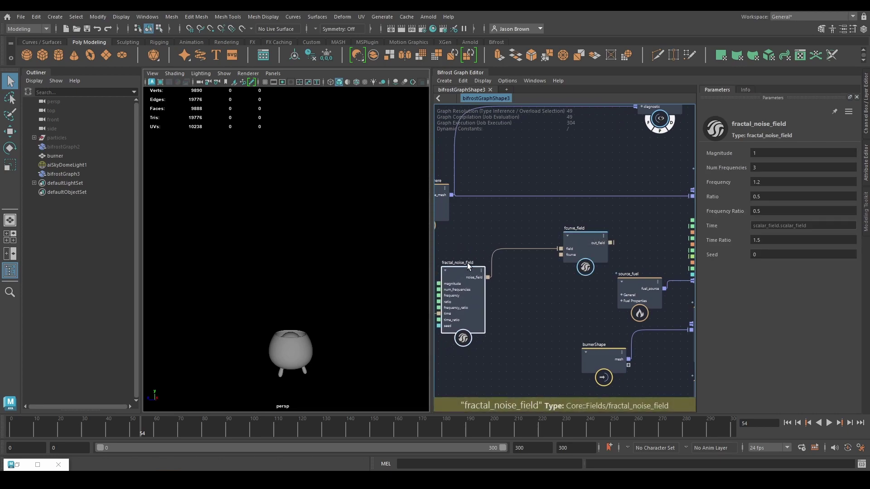
pyautogui.moveTo(468, 266); pyautogui.dragTo(472, 238)
pyautogui.keyDown('alt'); pyautogui.moveTo(574, 288); pyautogui.dragTo(511, 289, button='middle'); pyautogui.keyUp('alt')
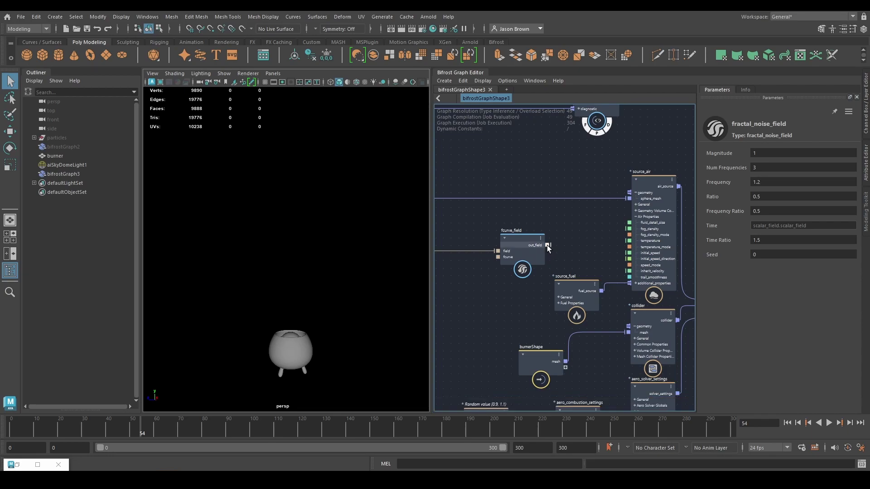
pyautogui.moveTo(547, 245); pyautogui.dragTo(642, 243)
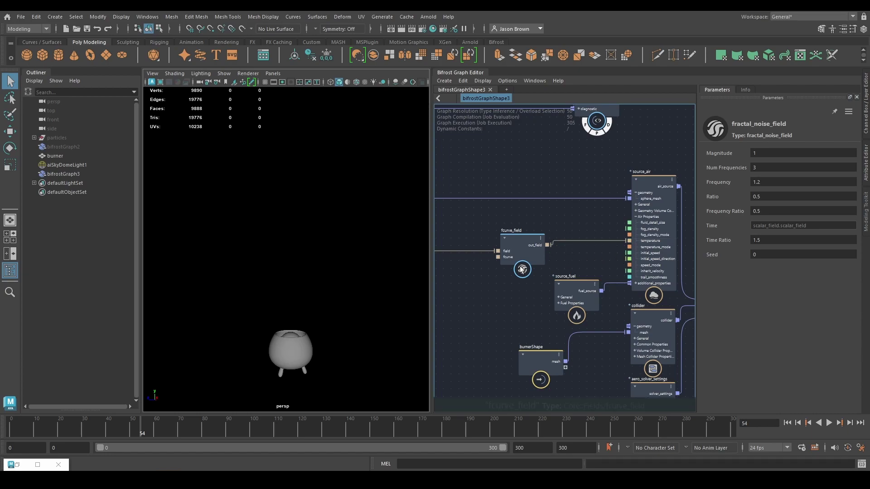
# Step: Play the simulation from frame 0 and stop at frame 69 to examine the flame
pyautogui.moveTo(487, 283); pyautogui.dragTo(533, 280, button='middle')
pyautogui.click(788, 424)
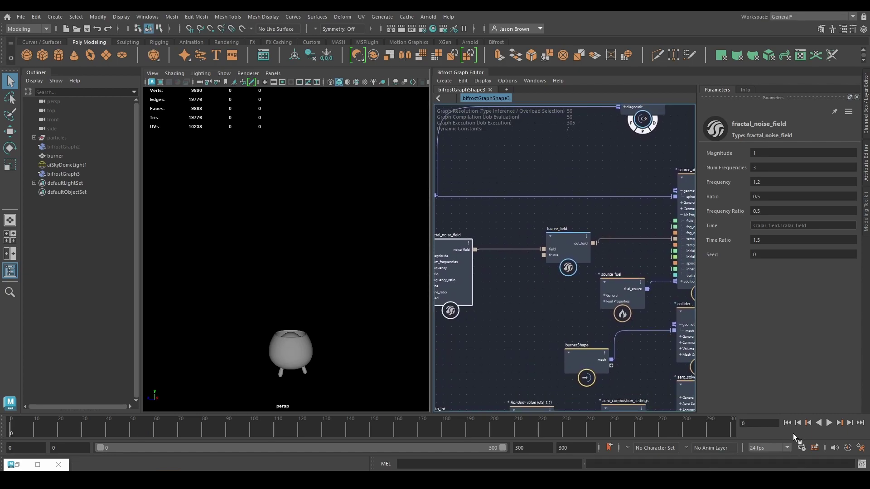
pyautogui.click(827, 422)
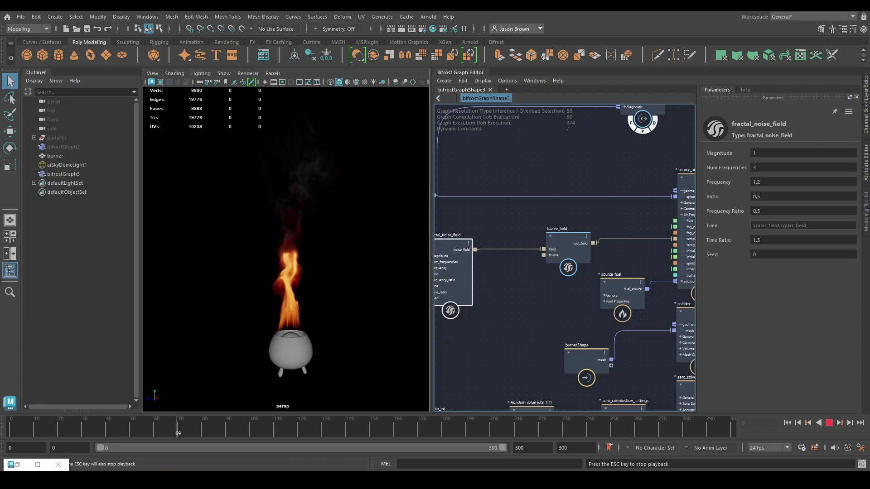
pyautogui.click(829, 422)
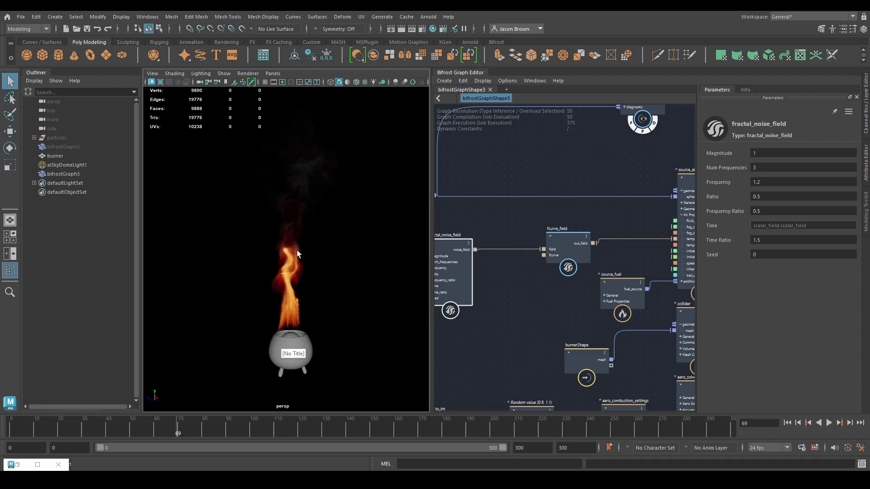
# Step: Add a vorticity_influence node to the graph and place it just above the burnerShape node
pyautogui.keyDown('alt'); pyautogui.moveTo(545, 299); pyautogui.dragTo(568, 251, button='middle'); pyautogui.keyUp('alt')
pyautogui.click(545, 241)
pyautogui.press('Tab')
pyautogui.write('vort')
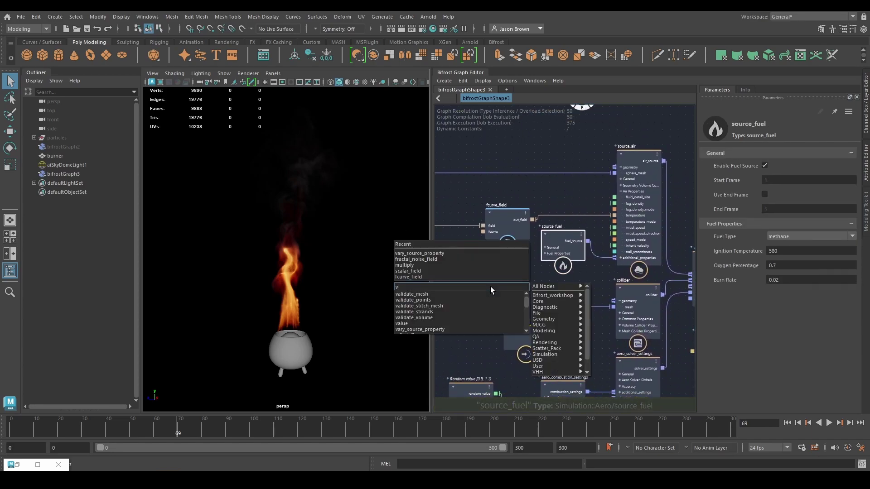
pyautogui.press('Down')
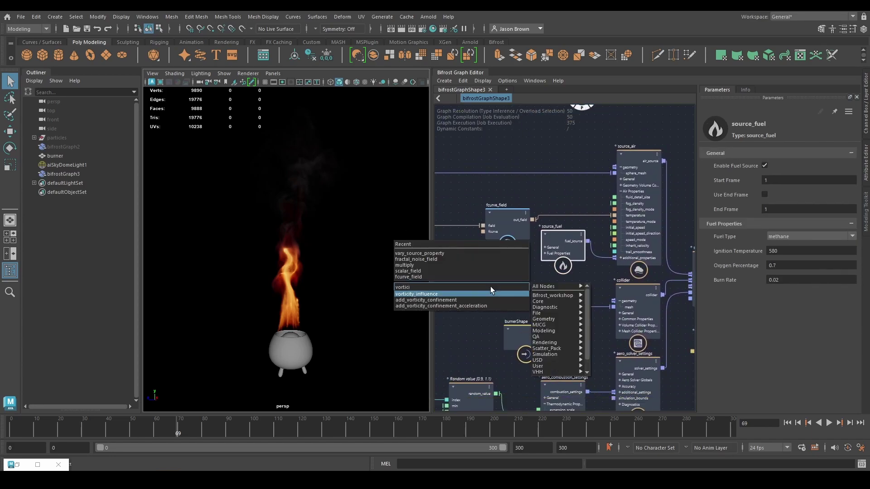
pyautogui.press('Return')
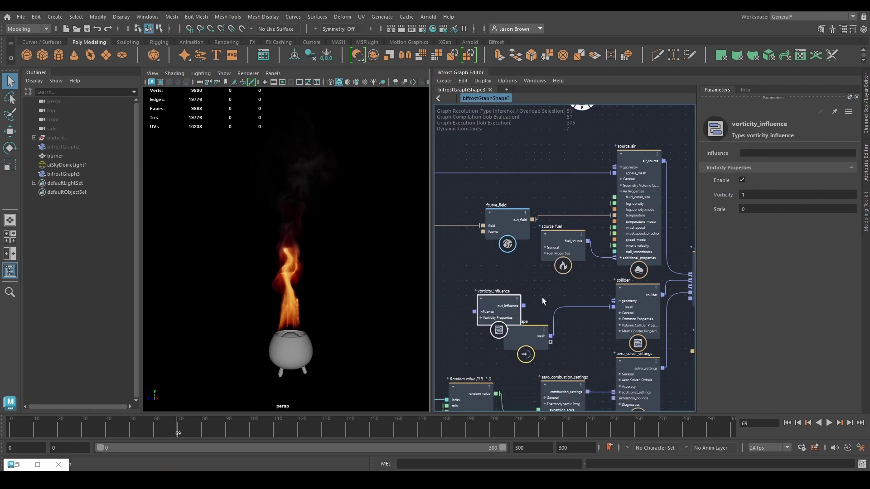
pyautogui.moveTo(492, 322); pyautogui.dragTo(504, 301)
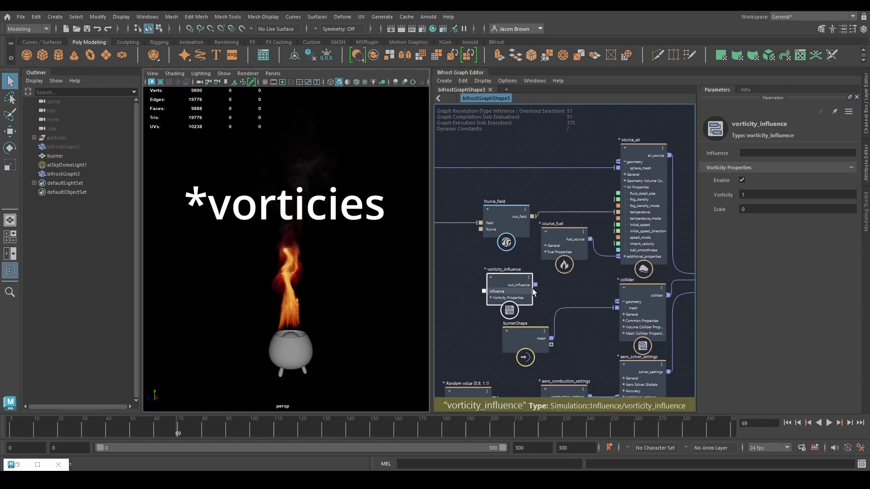
# Step: Set the vorticity_influence's Vorticity to 0.3 and connect its out_influence to the influences of simulate_aero
pyautogui.scroll(3, 532, 289)
pyautogui.click(763, 194)
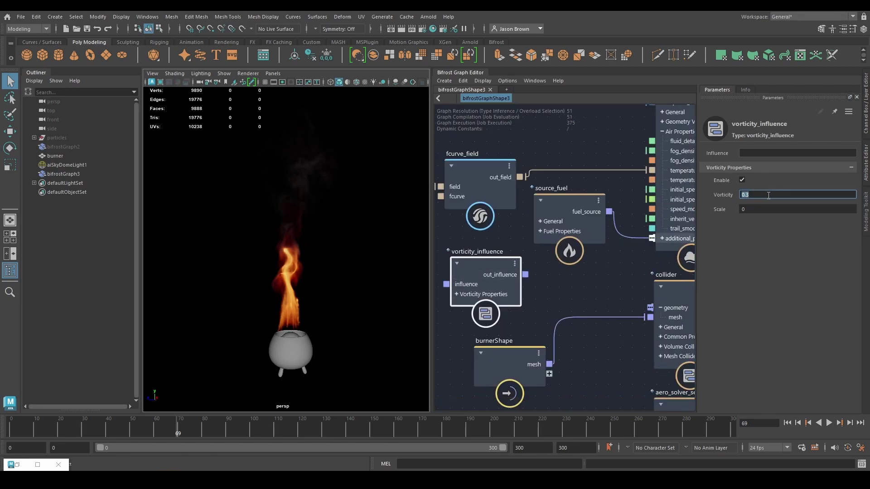
pyautogui.keyDown('alt'); pyautogui.moveTo(577, 263); pyautogui.dragTo(360, 259, button='middle'); pyautogui.keyUp('alt')
# Step: Play the simulation with the vorticity influence, stop at frame 60 and examine the flame up close
pyautogui.click(829, 423)
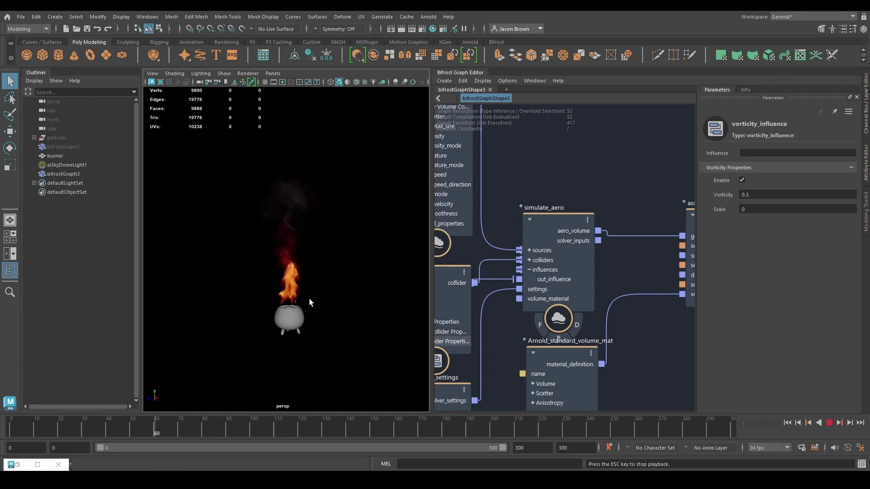
pyautogui.press('Escape')
pyautogui.keyDown('alt'); pyautogui.moveTo(310, 298); pyautogui.dragTo(453, 312, button='right'); pyautogui.keyUp('alt')
pyautogui.keyDown('alt'); pyautogui.moveTo(295, 247); pyautogui.dragTo(299, 258, button='right'); pyautogui.keyUp('alt')
pyautogui.keyDown('alt'); pyautogui.moveTo(299, 258); pyautogui.dragTo(217, 265); pyautogui.keyUp('alt')
pyautogui.scroll(-3, 321, 267)
pyautogui.scroll(3, 326, 267)
pyautogui.moveTo(329, 268)
pyautogui.keyDown('alt'); pyautogui.mouseDown()
pyautogui.moveTo(316, 274)
pyautogui.moveTo(324, 276)
pyautogui.mouseUp(); pyautogui.keyUp('alt')
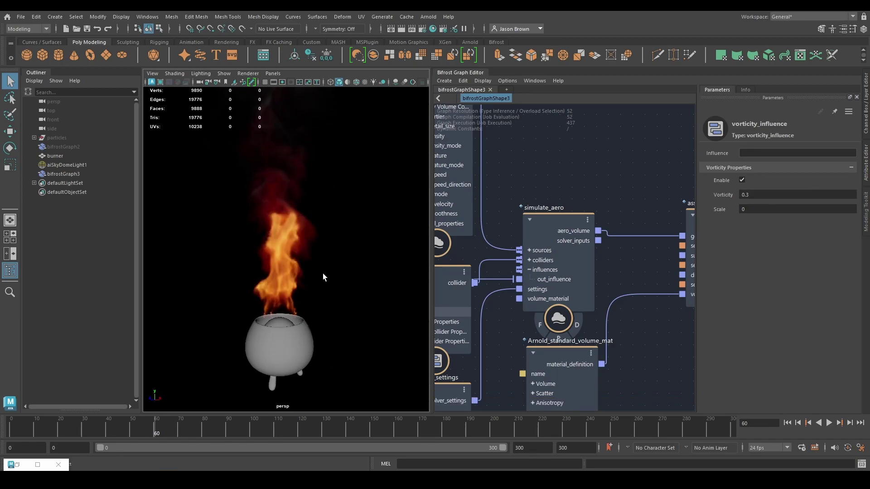
# Step: Move assign_material and Arnold_standard_volume_mat away from simulate_aero to make room between the nodes
pyautogui.keyDown('alt'); pyautogui.moveTo(608, 203); pyautogui.dragTo(290, 213, button='middle'); pyautogui.keyUp('alt')
pyautogui.scroll(-3, 560, 237)
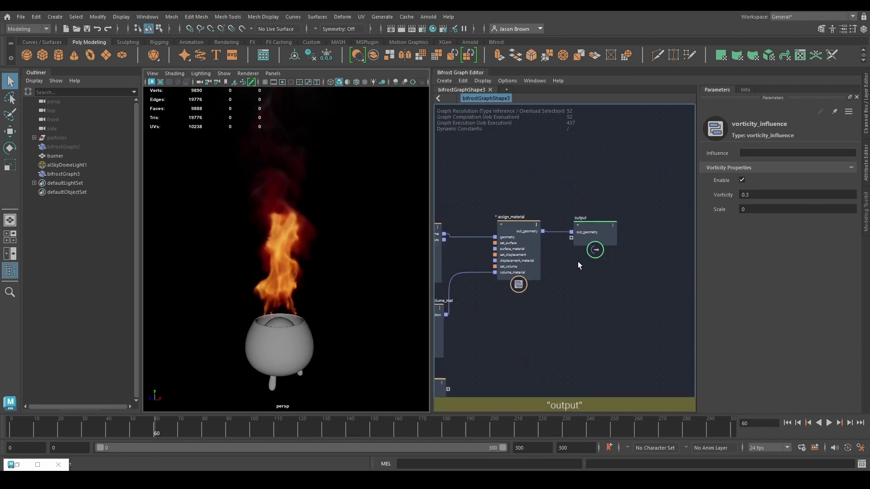
pyautogui.click(507, 226)
pyautogui.moveTo(523, 270); pyautogui.dragTo(687, 268)
pyautogui.keyDown('alt'); pyautogui.moveTo(532, 311); pyautogui.dragTo(559, 313, button='middle'); pyautogui.keyUp('alt')
pyautogui.moveTo(466, 336); pyautogui.dragTo(658, 344)
pyautogui.keyDown('alt'); pyautogui.moveTo(532, 299); pyautogui.dragTo(552, 336, button='middle'); pyautogui.keyUp('alt')
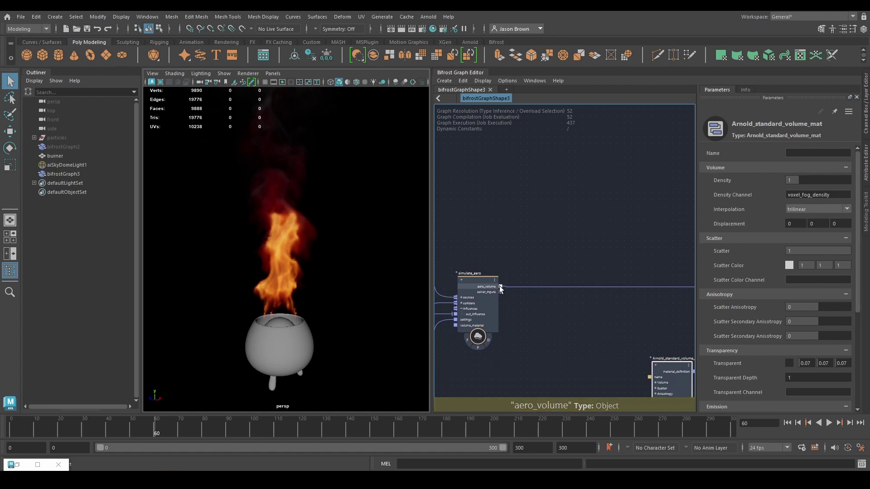
# Step: Add a file_cache node above the simulate_aero output and connect aero_volume to its objects input
pyautogui.moveTo(500, 287); pyautogui.dragTo(545, 222)
pyautogui.write('f')
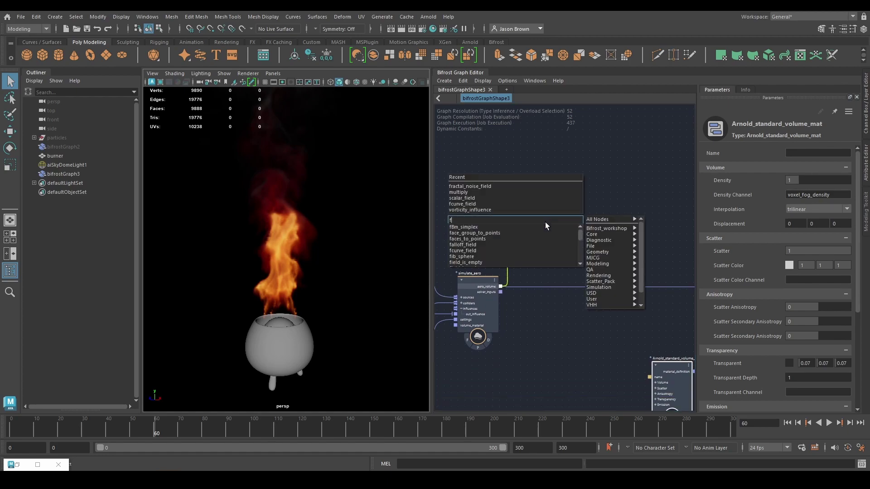
pyautogui.write('ile_cache')
pyautogui.press('Return')
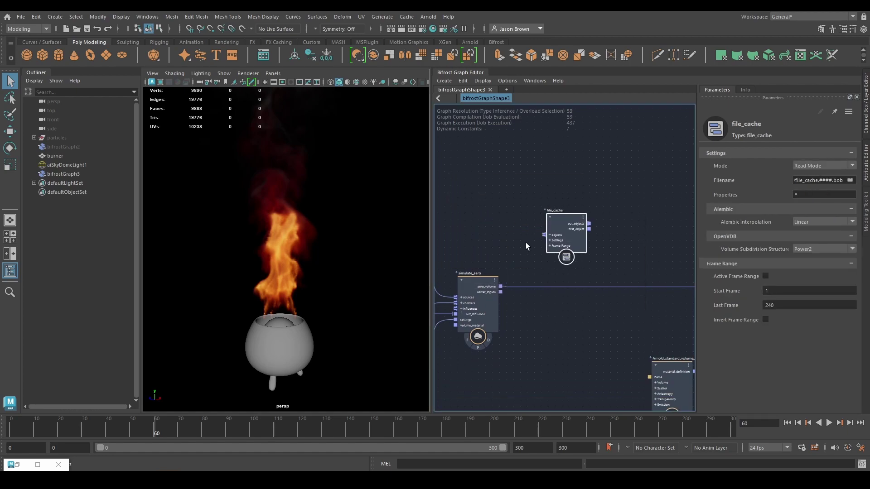
pyautogui.moveTo(500, 286); pyautogui.dragTo(544, 234)
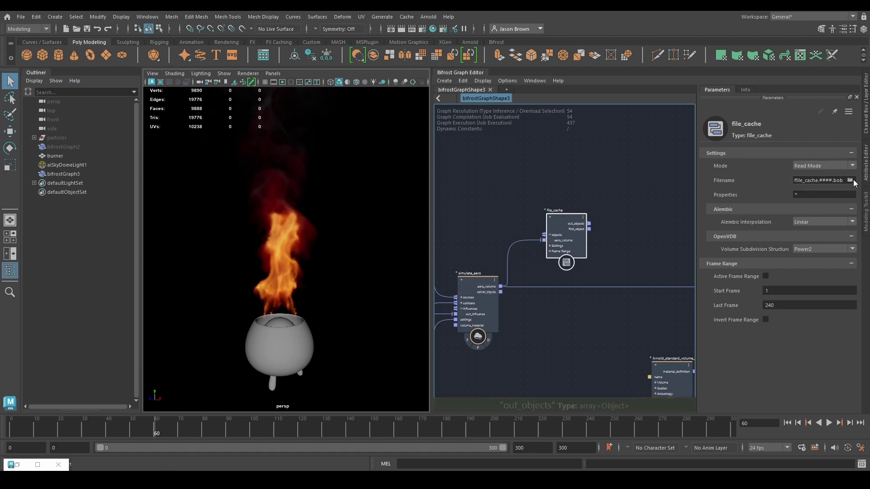
# Step: Set the file_cache filename to fire.####.vdb in the project's cache/openVDB folder, using the OpenVDB (*.vdb) file type
pyautogui.click(850, 180)
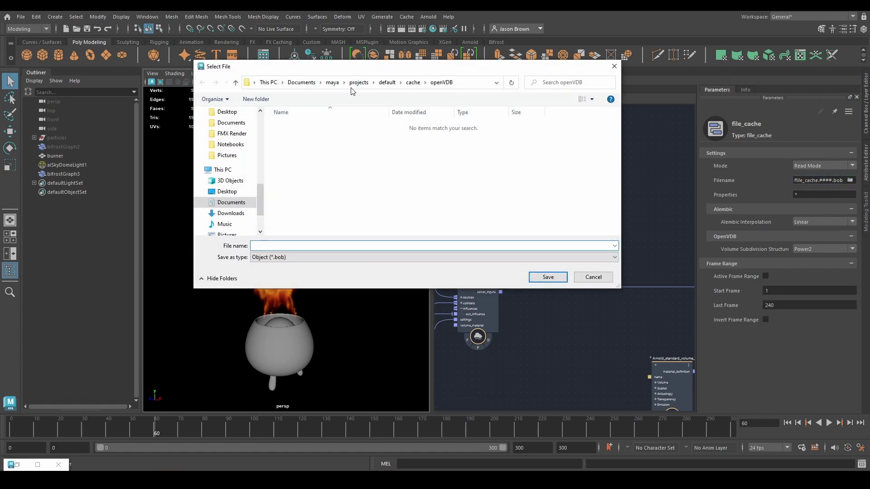
pyautogui.click(279, 257)
pyautogui.click(272, 273)
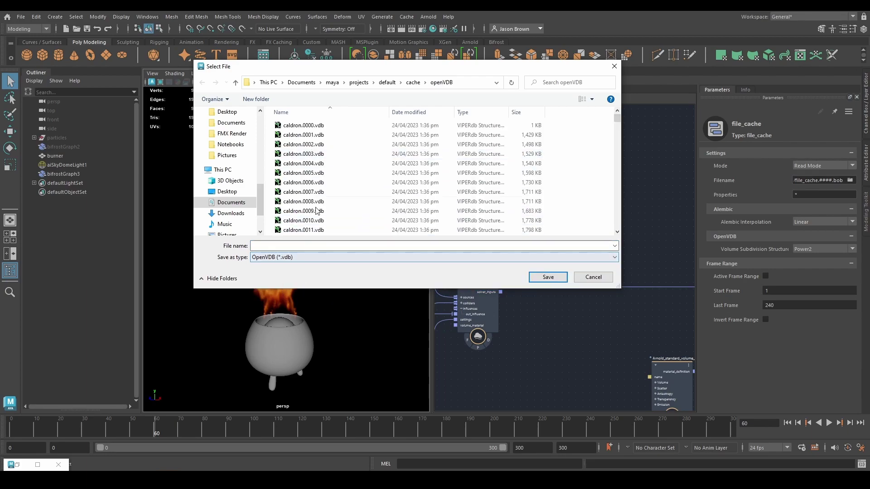
pyautogui.click(273, 245)
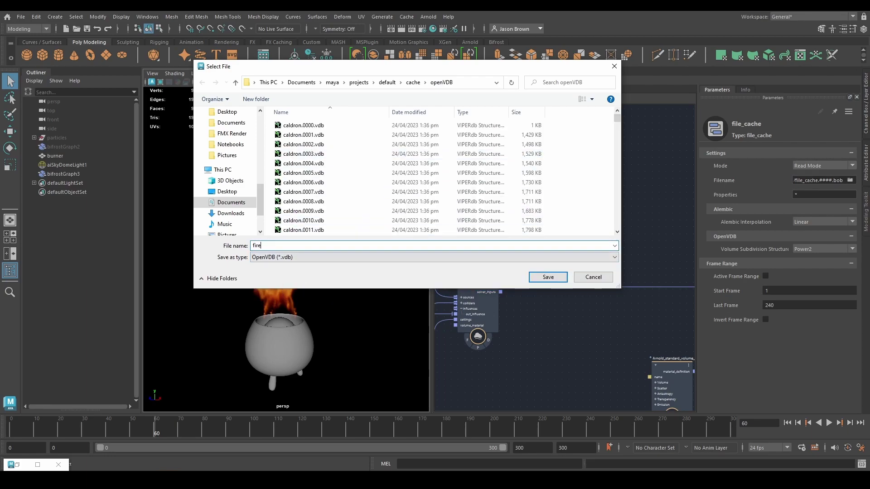
pyautogui.write('fire.###')
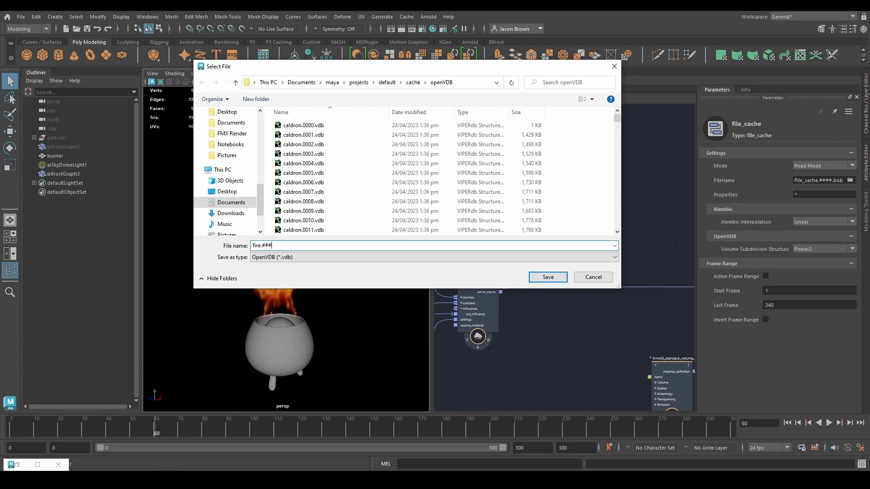
pyautogui.write('#')
pyautogui.write('.vdb')
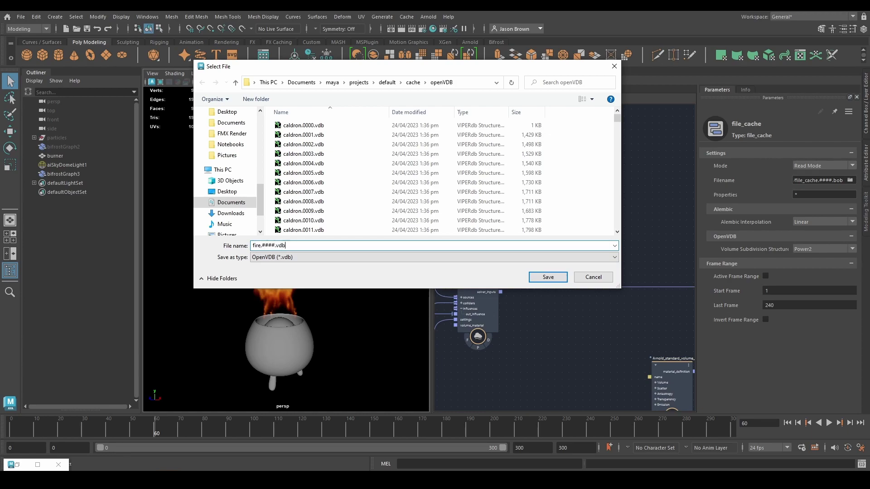
pyautogui.press('Return')
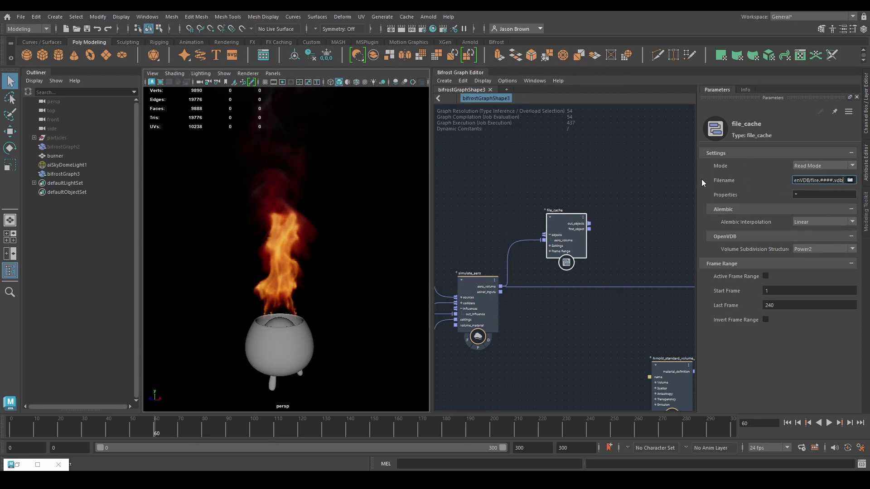
pyautogui.click(850, 179)
pyautogui.click(274, 257)
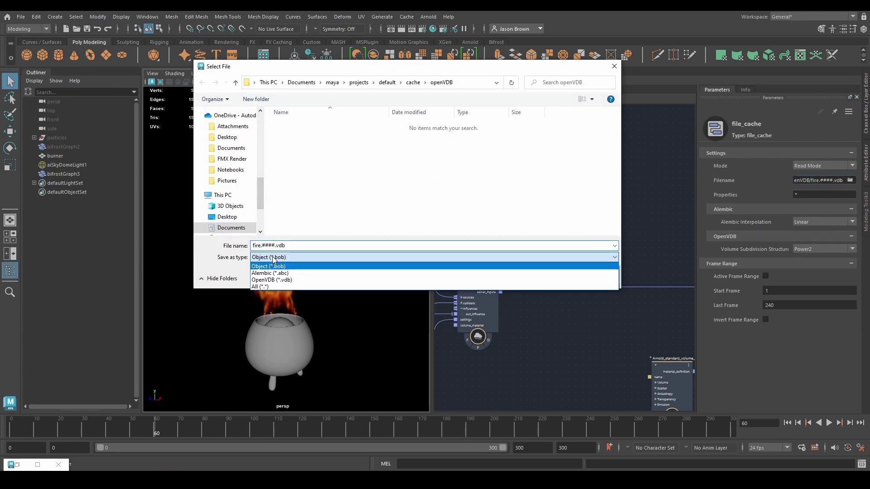
pyautogui.click(274, 280)
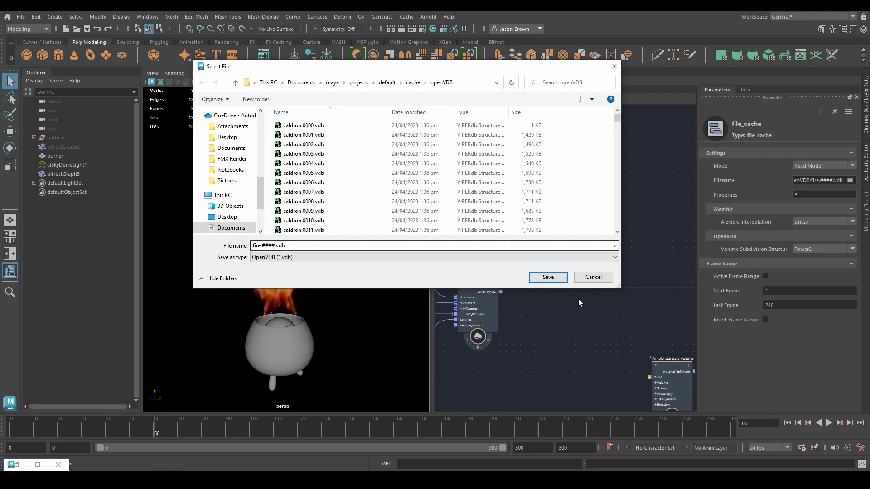
pyautogui.click(547, 277)
pyautogui.moveTo(619, 263); pyautogui.dragTo(589, 279, button='middle')
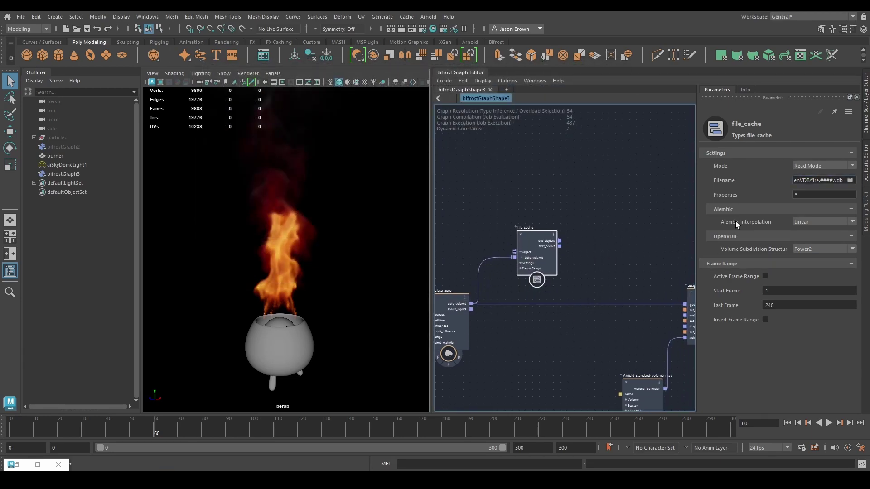
# Step: Add a watchpoint on the connection between simulate_aero's aero_volume and assign_material, and position its property table close to simulate_aero
pyautogui.click(804, 195)
pyautogui.moveTo(556, 238); pyautogui.dragTo(558, 224, button='middle')
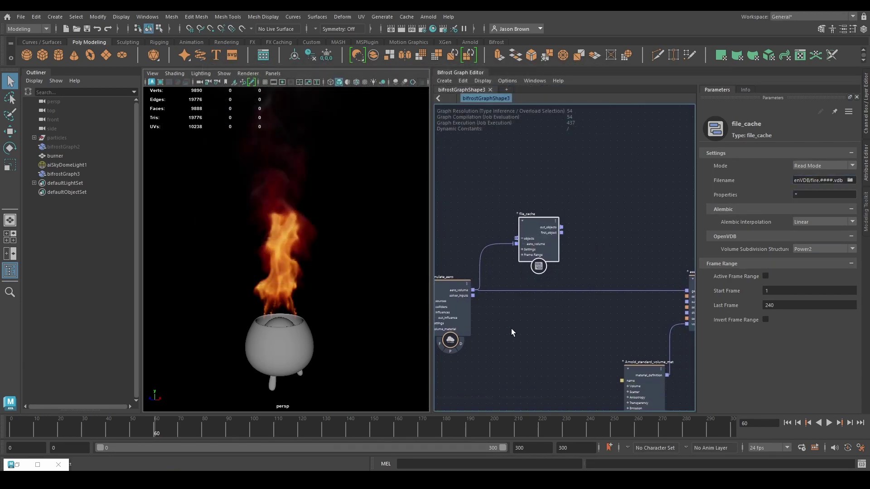
pyautogui.moveTo(526, 284); pyautogui.dragTo(565, 321)
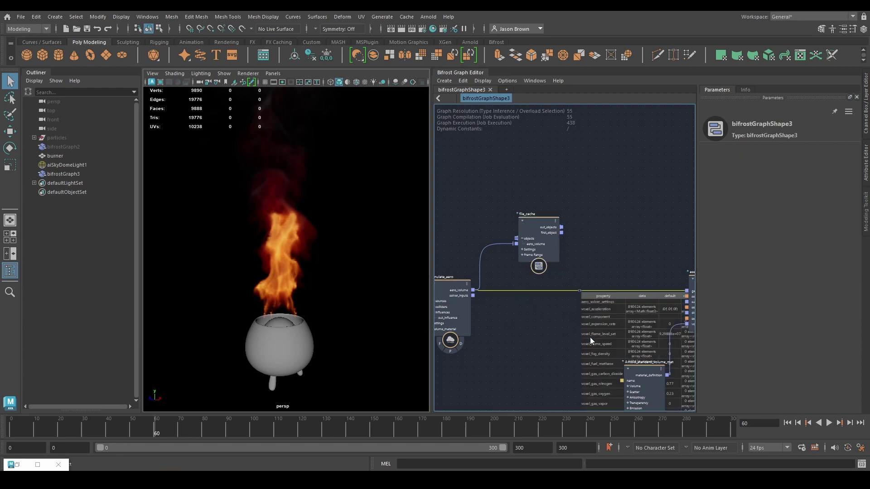
pyautogui.moveTo(541, 318); pyautogui.dragTo(528, 277, button='middle')
pyautogui.scroll(2, 579, 290)
pyautogui.moveTo(579, 291); pyautogui.dragTo(518, 246, button='middle')
pyautogui.moveTo(572, 256); pyautogui.dragTo(659, 326, button='middle')
pyautogui.moveTo(590, 252); pyautogui.dragTo(476, 252)
pyautogui.moveTo(509, 278); pyautogui.dragTo(555, 272, button='middle')
# Step: Examine the density, emission and temperature channels of Arnold_standard_volume_mat and the voxel properties listed in the watchpoint table
pyautogui.click(591, 182)
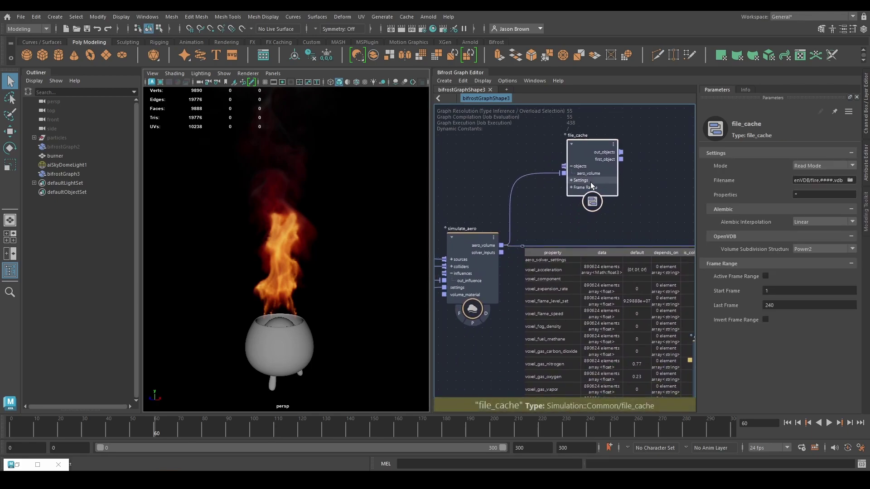
pyautogui.moveTo(615, 218); pyautogui.dragTo(506, 175, button='middle')
pyautogui.click(603, 331)
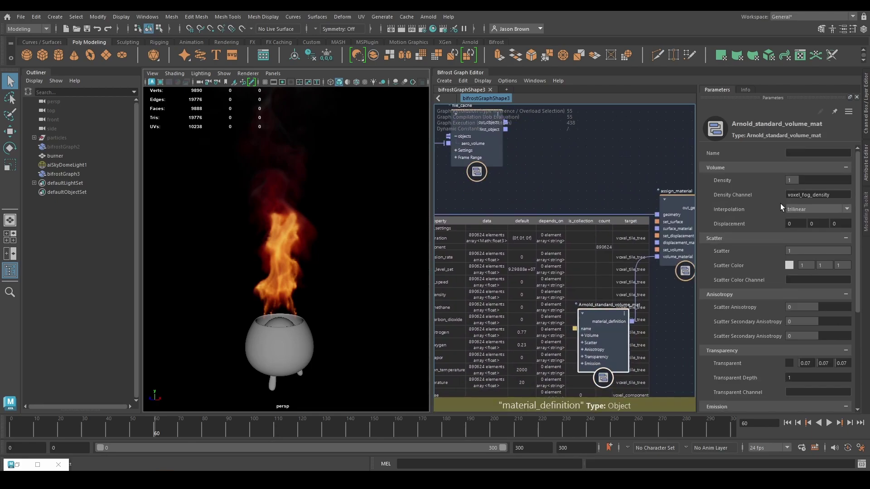
pyautogui.doubleClick(810, 195)
pyautogui.scroll(-2, 798, 320)
pyautogui.scroll(-5, 798, 321)
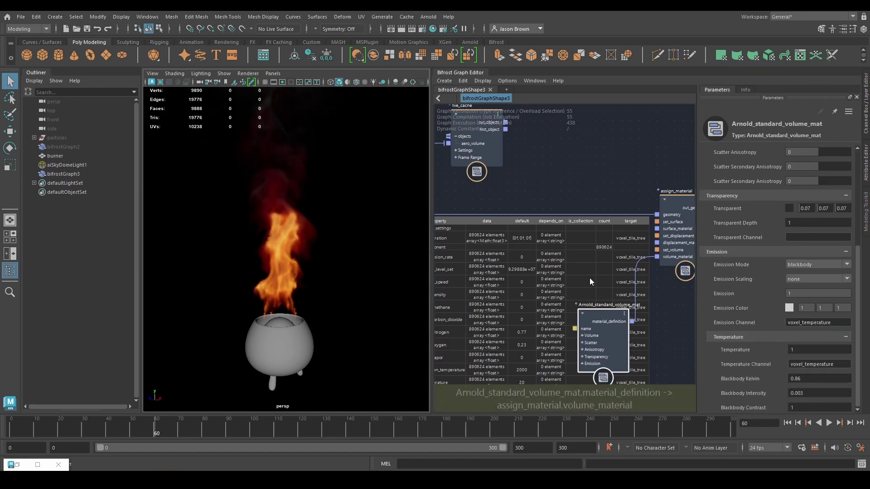
pyautogui.moveTo(543, 208); pyautogui.dragTo(626, 221, button='middle')
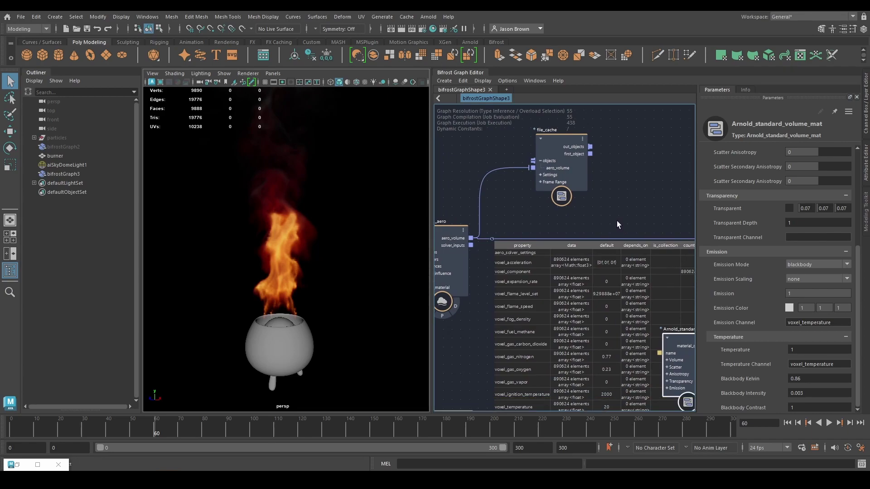
pyautogui.scroll(-2, 616, 221)
pyautogui.moveTo(460, 343); pyautogui.dragTo(471, 287, button='middle')
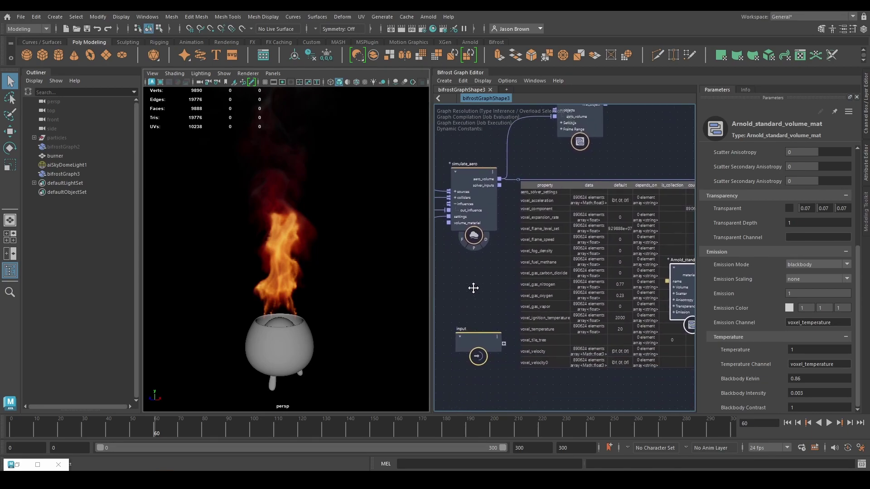
pyautogui.scroll(4, 543, 366)
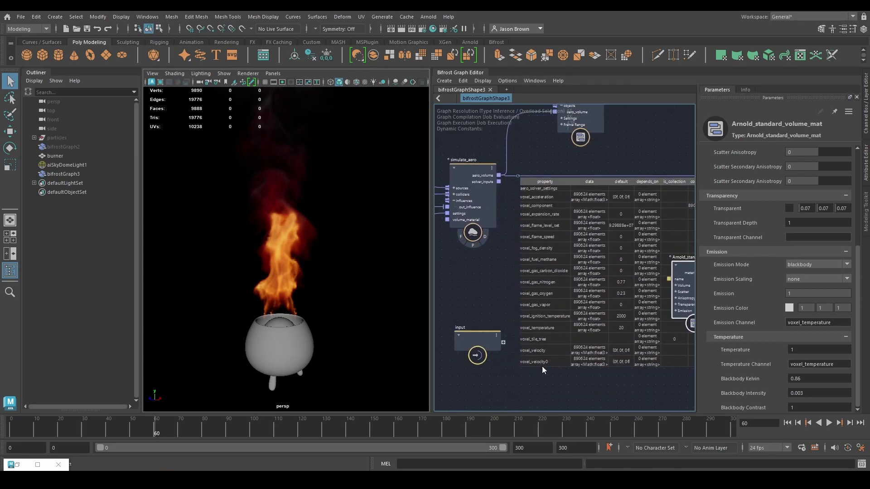
pyautogui.scroll(-2, 580, 376)
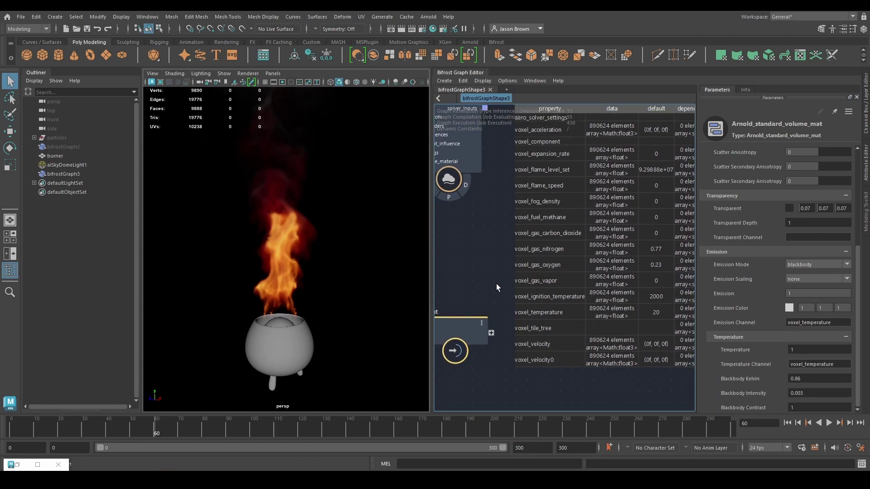
pyautogui.moveTo(496, 284); pyautogui.dragTo(498, 363, button='middle')
pyautogui.moveTo(565, 197); pyautogui.dragTo(530, 267, button='middle')
# Step: Set the file_cache Properties to voxel_fog_density, voxel_temperature, voxel_velocity and widen the parameter area to show the entry
pyautogui.click(566, 136)
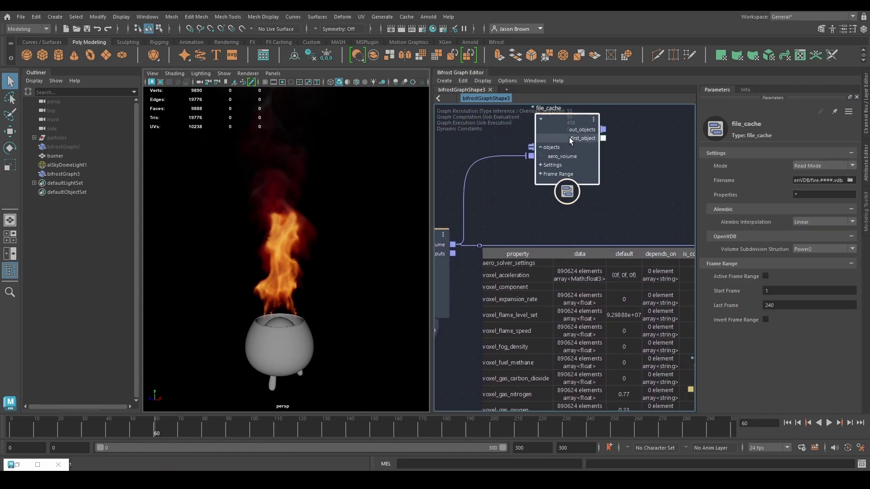
pyautogui.click(798, 194)
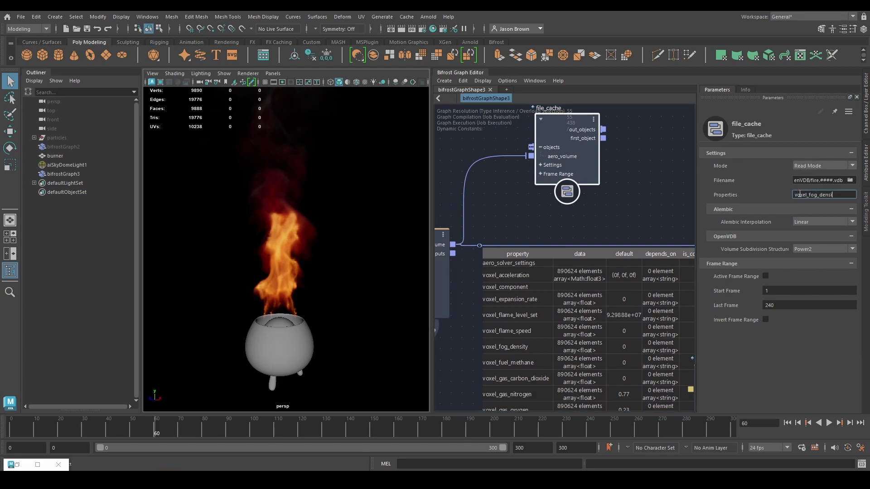
pyautogui.write('temperature, voxel_velocity')
pyautogui.press('Return')
pyautogui.scroll(-3, 533, 308)
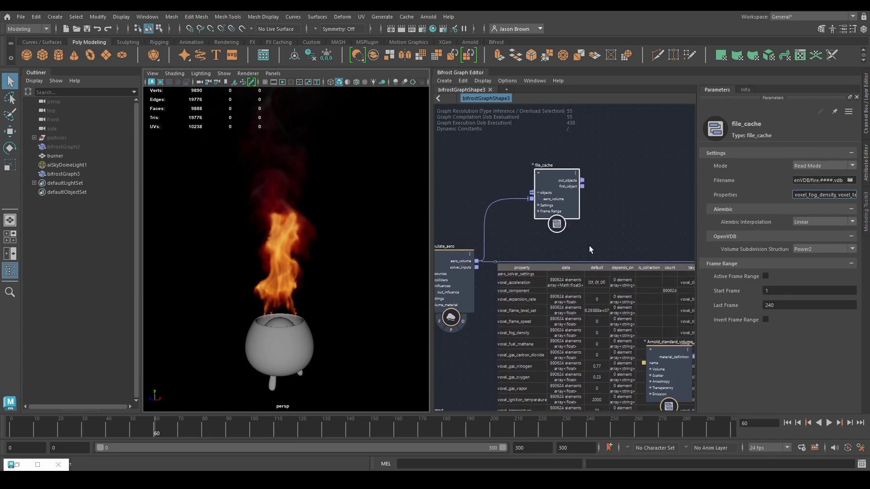
pyautogui.keyDown('alt'); pyautogui.moveTo(590, 249); pyautogui.dragTo(552, 242, button='middle'); pyautogui.keyUp('alt')
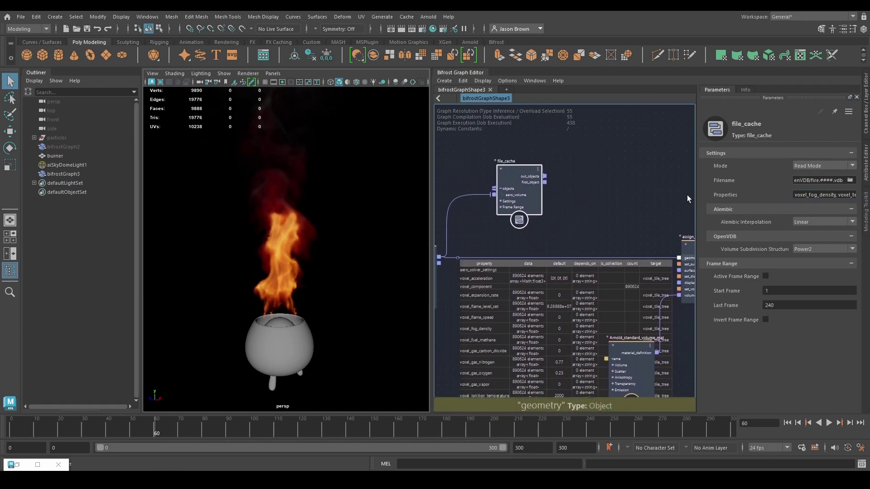
pyautogui.moveTo(696, 192); pyautogui.dragTo(665, 199)
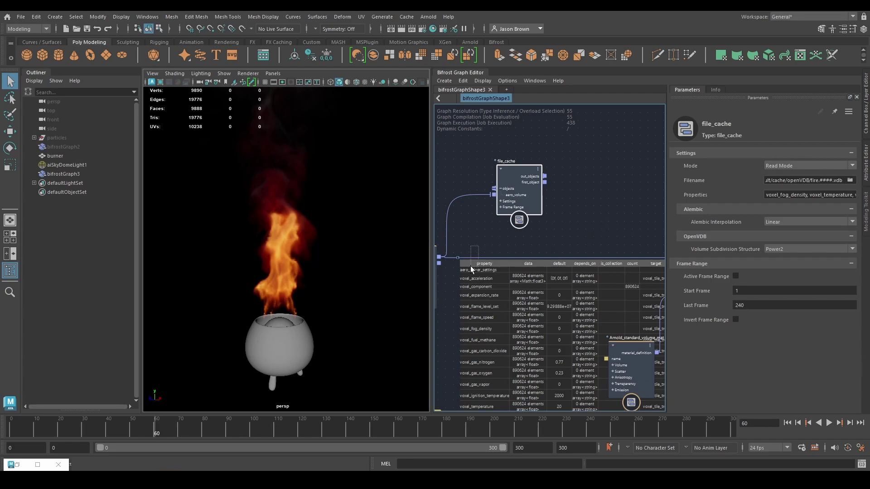
# Step: Delete the watchpoint table and connect file_cache's first_object output to assign_material's geometry input
pyautogui.moveTo(471, 265); pyautogui.dragTo(470, 267)
pyautogui.press('Delete')
pyautogui.scroll(-1, 516, 235)
pyautogui.moveTo(554, 266); pyautogui.dragTo(542, 277, button='middle')
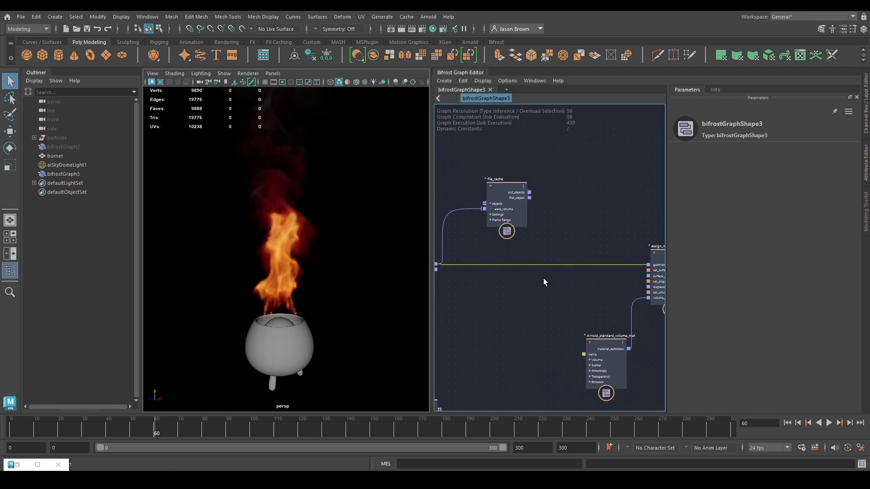
pyautogui.moveTo(529, 197)
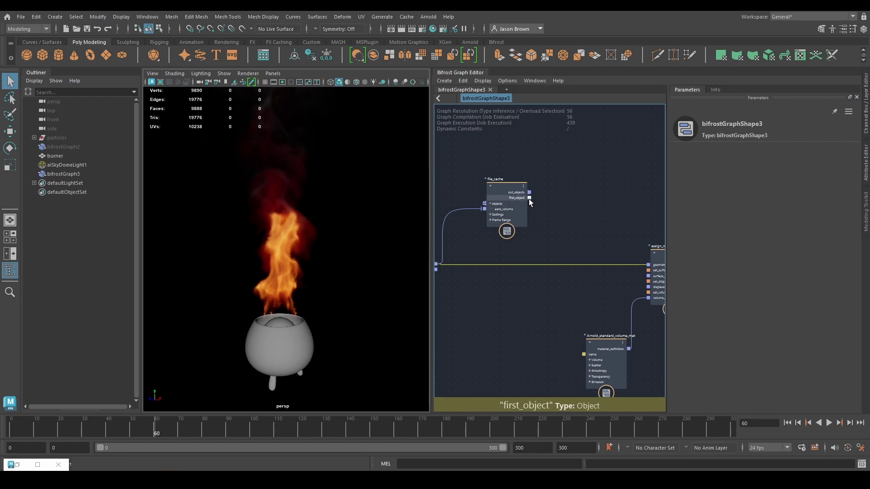
pyautogui.moveTo(528, 197); pyautogui.dragTo(648, 265)
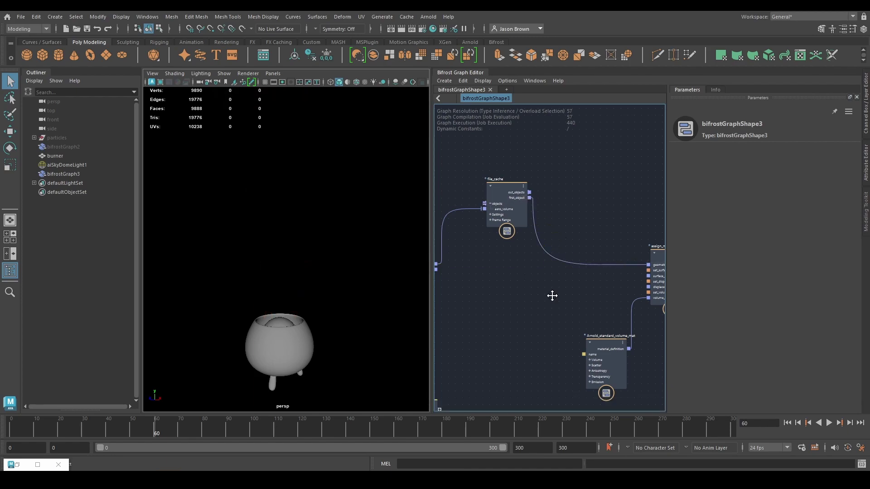
pyautogui.keyDown('alt'); pyautogui.moveTo(551, 296); pyautogui.dragTo(515, 291, button='middle'); pyautogui.keyUp('alt')
# Step: Rewind to frame 0 and cache the simulation through frame 300 with file_cache's Mode set to Write Mode
pyautogui.click(787, 423)
pyautogui.click(509, 213)
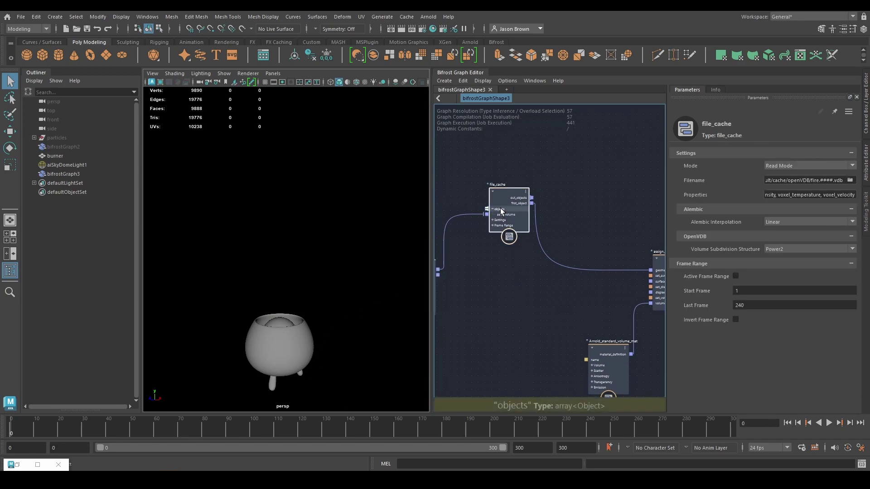
pyautogui.click(780, 166)
pyautogui.click(774, 179)
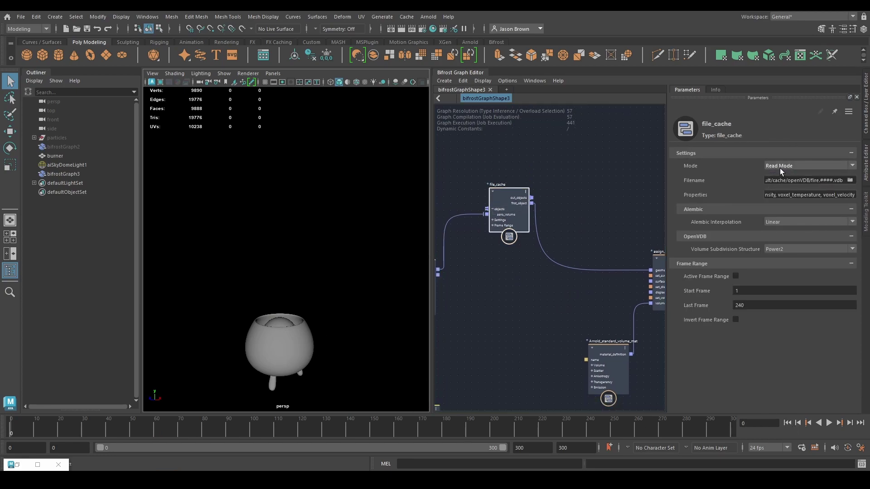
pyautogui.click(780, 166)
pyautogui.click(779, 173)
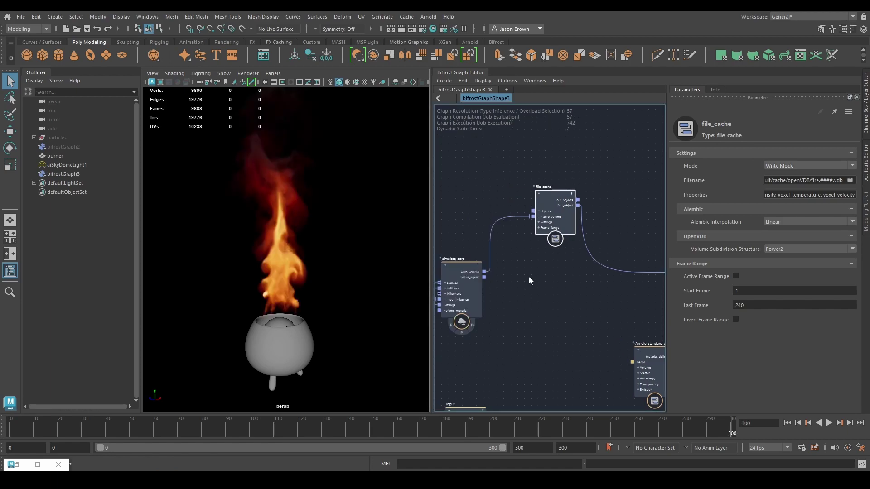
# Step: Set file_cache's Mode to Read Mode and disconnect simulate_aero's aero_volume from its objects input
pyautogui.click(780, 166)
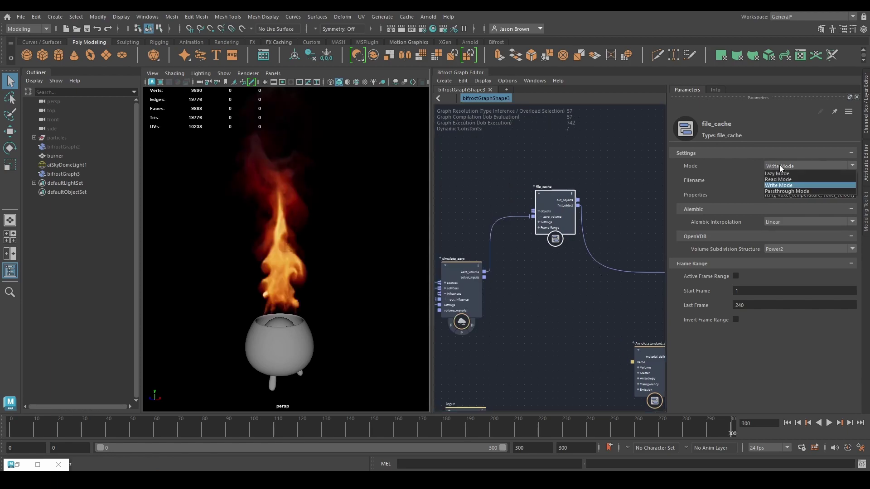
pyautogui.click(783, 181)
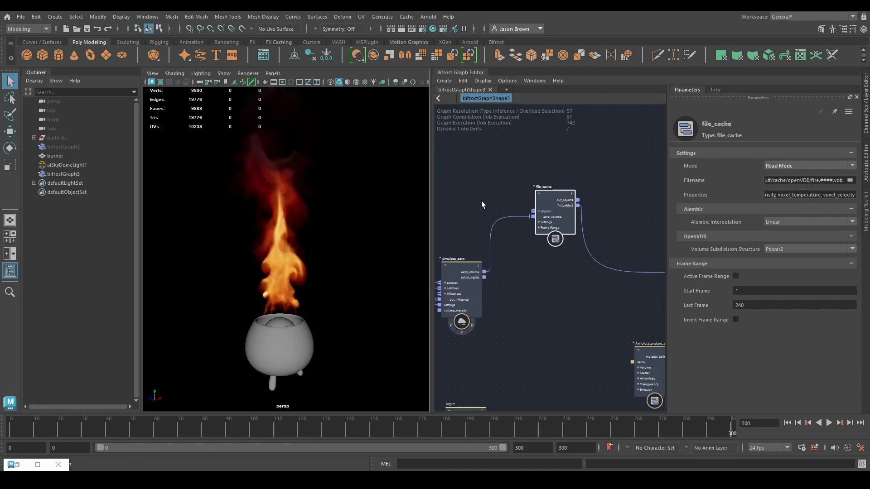
pyautogui.moveTo(516, 375); pyautogui.dragTo(532, 357, button='middle')
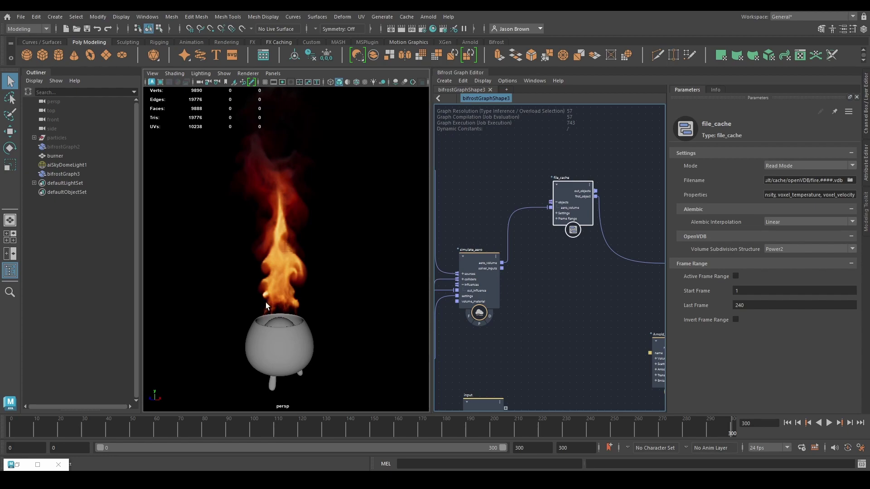
pyautogui.moveTo(560, 302); pyautogui.dragTo(554, 312, button='middle')
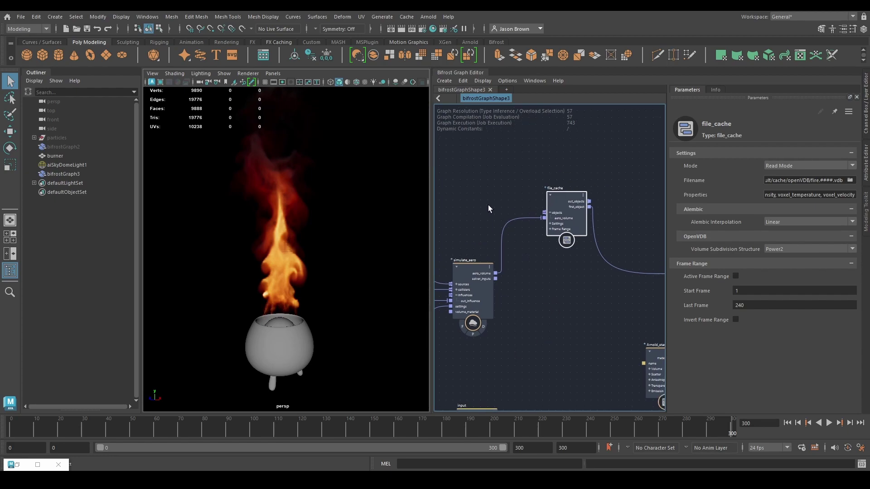
pyautogui.keyDown('ctrl'); pyautogui.keyDown('alt'); pyautogui.keyDown('shift'); pyautogui.moveTo(489, 207); pyautogui.dragTo(496, 301); pyautogui.keyUp('shift'); pyautogui.keyUp('alt'); pyautogui.keyUp('ctrl')
pyautogui.moveTo(557, 339); pyautogui.dragTo(393, 340, button='middle')
pyautogui.moveTo(500, 286); pyautogui.dragTo(612, 289, button='middle')
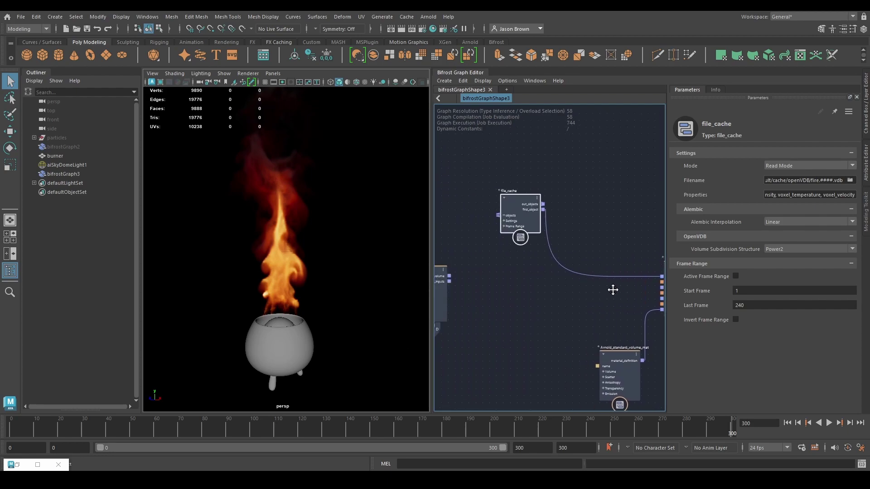
# Step: Rewind to frame 0 and play back the cached fire through frame 100
pyautogui.click(787, 422)
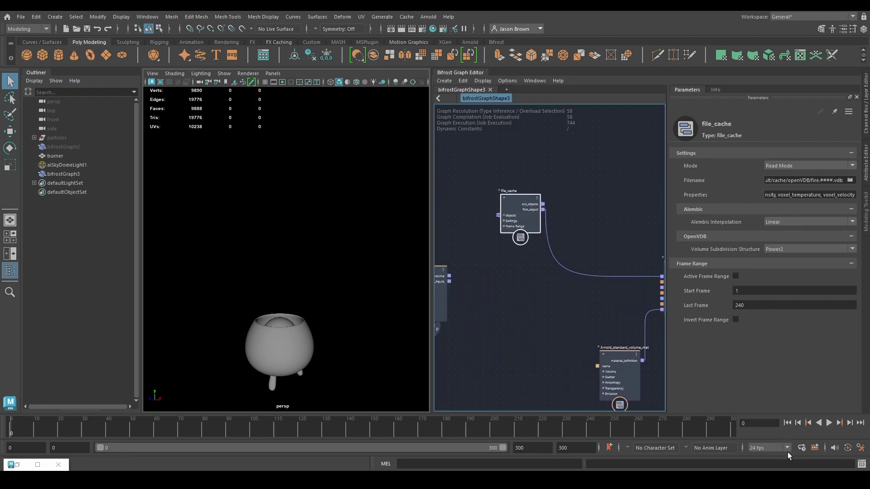
pyautogui.click(829, 423)
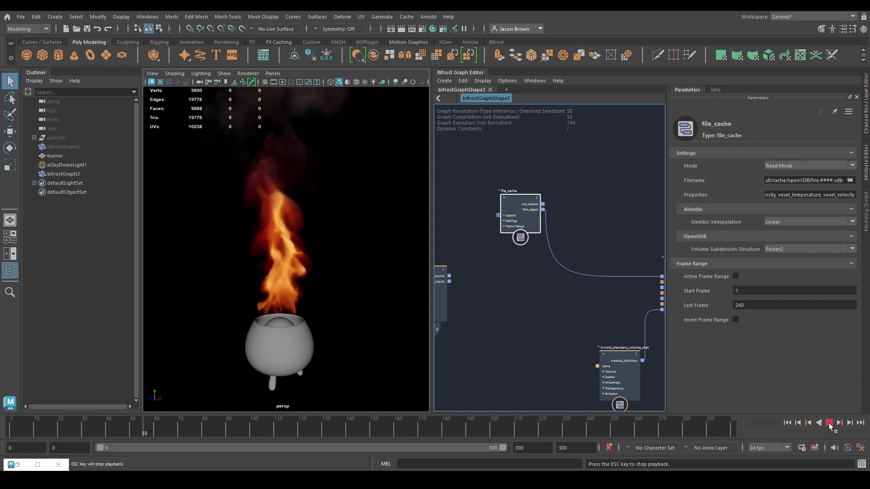
pyautogui.keyDown('alt'); pyautogui.moveTo(510, 287); pyautogui.dragTo(477, 274, button='middle'); pyautogui.keyUp('alt')
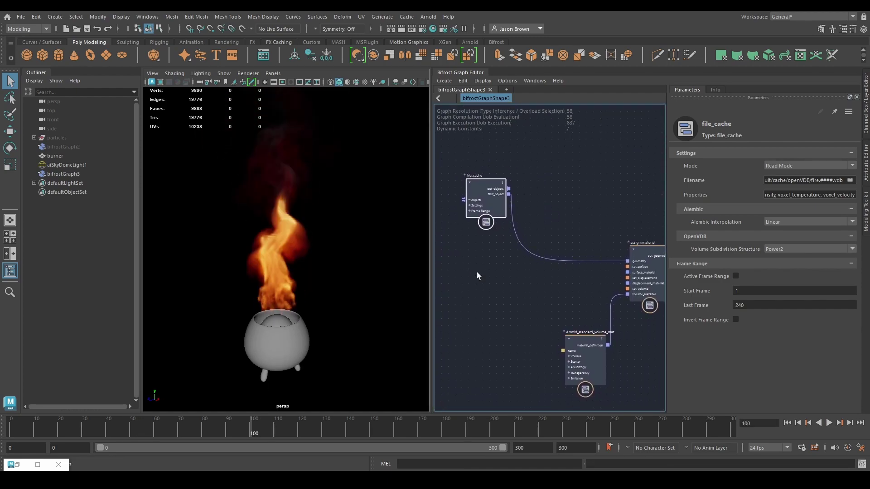
# Step: Arrange file_cache and Arnold_standard_volume_mat one above the other beside the inputs of assign_material
pyautogui.moveTo(491, 210); pyautogui.dragTo(531, 239)
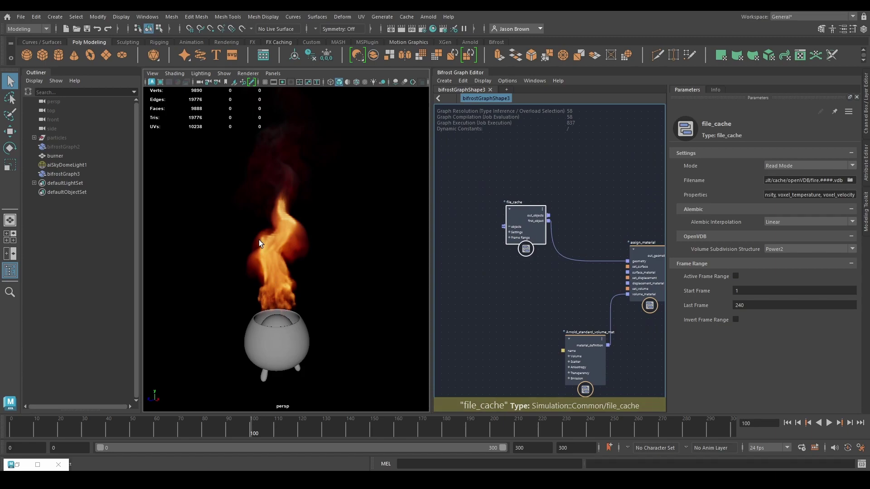
pyautogui.moveTo(280, 293)
pyautogui.keyDown('alt'); pyautogui.mouseDown()
pyautogui.moveTo(429, 291)
pyautogui.moveTo(286, 285)
pyautogui.moveTo(270, 300)
pyautogui.mouseUp(); pyautogui.keyUp('alt')
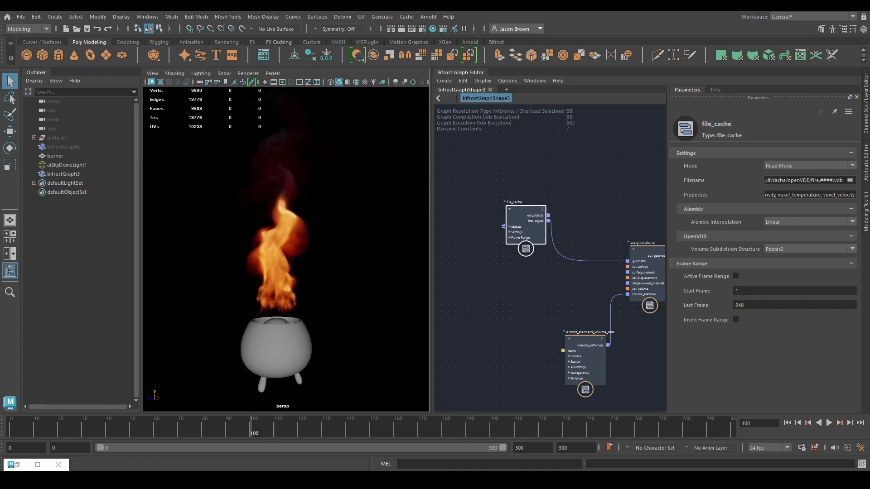
pyautogui.moveTo(589, 355); pyautogui.dragTo(537, 303)
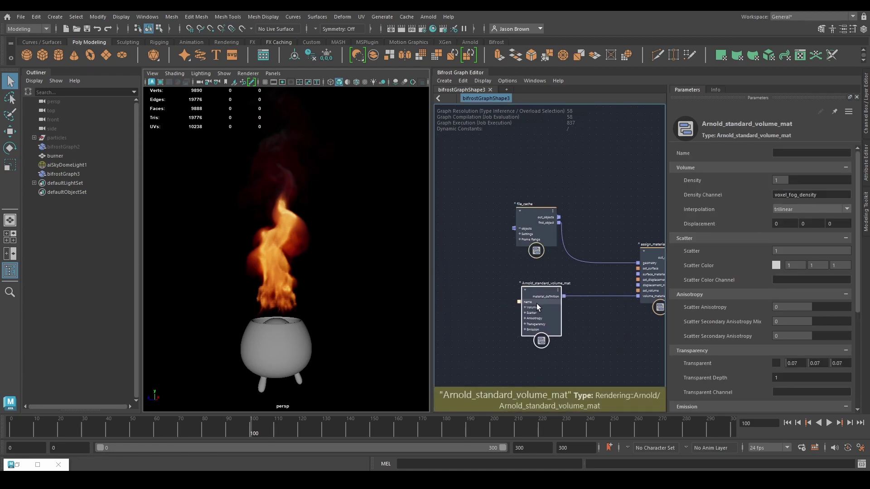
pyautogui.moveTo(538, 249); pyautogui.dragTo(537, 256)
pyautogui.keyDown('alt'); pyautogui.moveTo(472, 253); pyautogui.dragTo(492, 258, button='middle'); pyautogui.keyUp('alt')
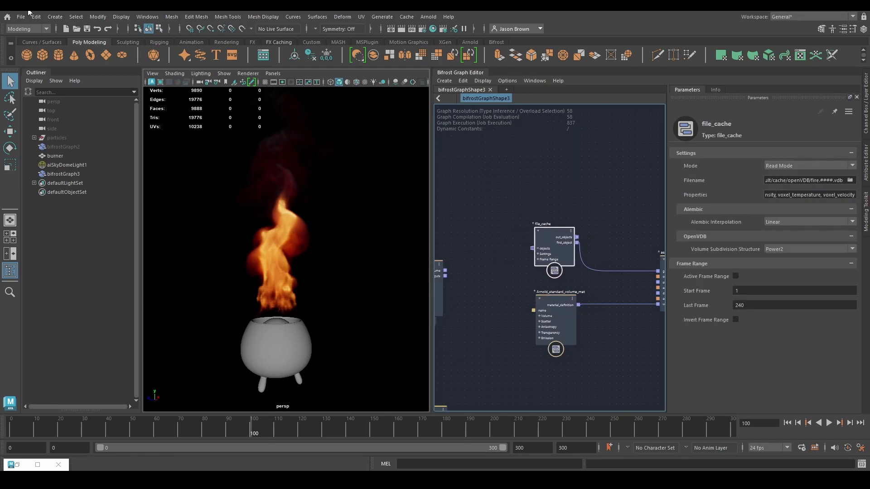
# Step: Import the standard_explosion example from the Fire category of the Bifrost Browser, and minimize the browser
pyautogui.click(141, 17)
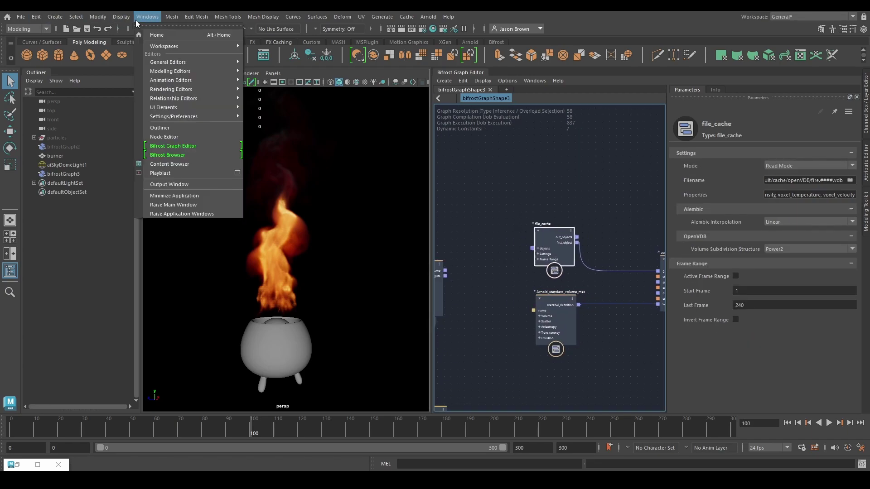
pyautogui.click(162, 154)
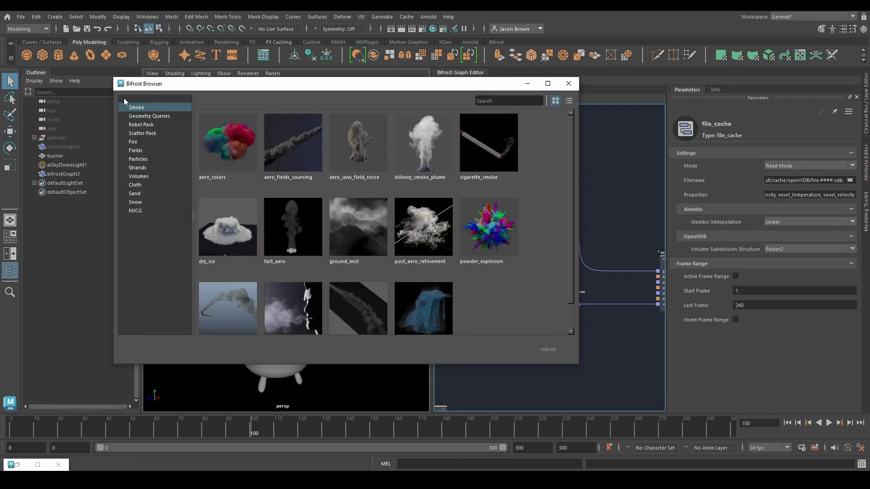
pyautogui.click(138, 142)
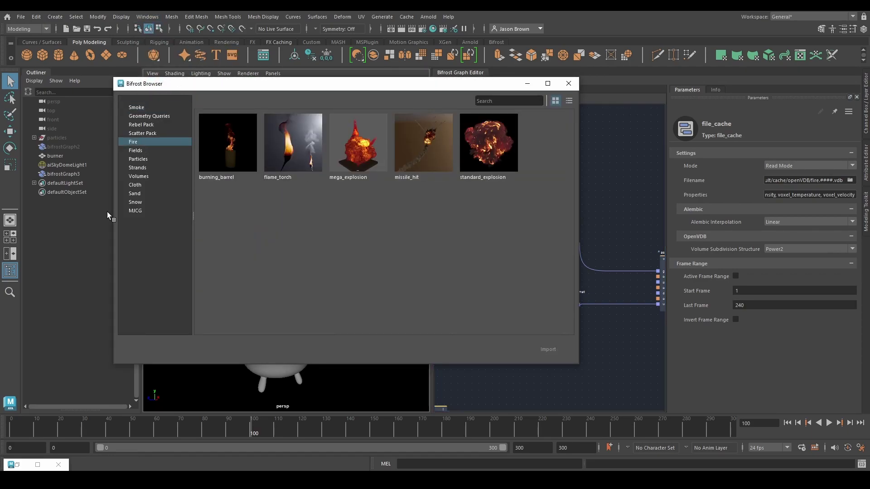
pyautogui.click(485, 162)
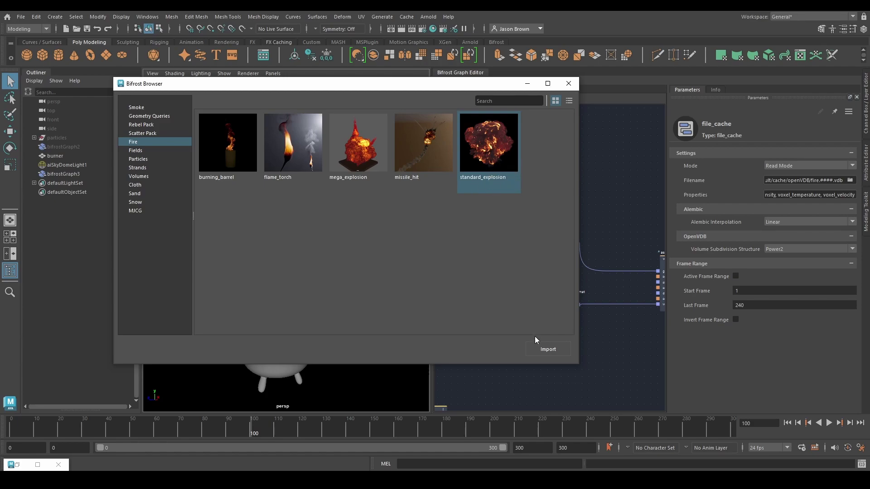
pyautogui.click(547, 353)
pyautogui.click(525, 84)
# Step: Examine the standard explosion graph, including the settings of aero_combustion_settings, source_fuel, vary_temperature and create_mesh_sphere
pyautogui.press('a')
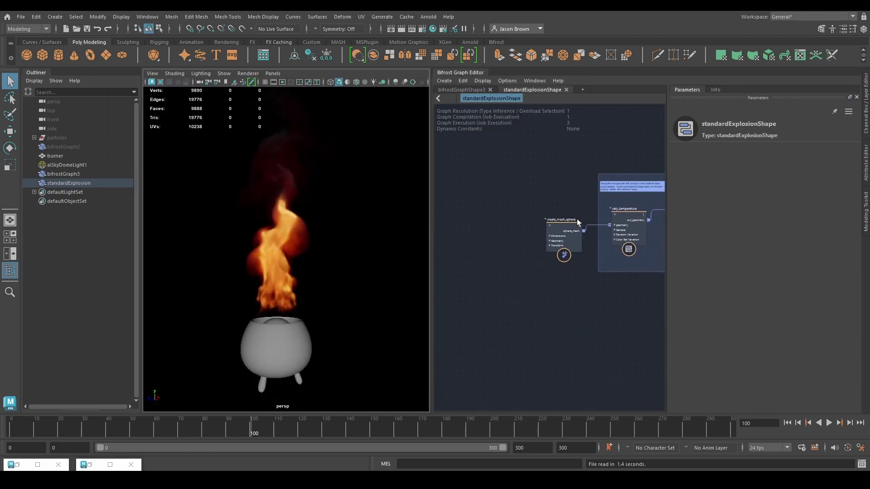
pyautogui.keyDown('alt'); pyautogui.moveTo(603, 303); pyautogui.dragTo(646, 303, button='middle'); pyautogui.keyUp('alt')
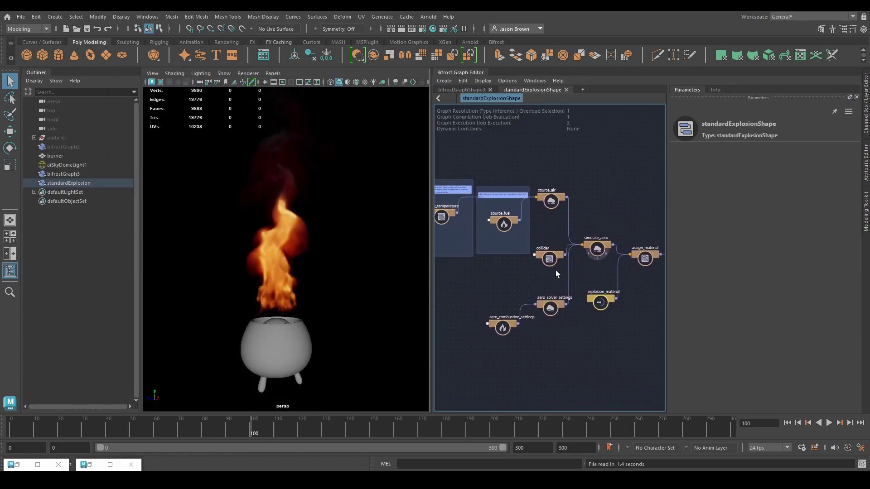
pyautogui.moveTo(553, 258); pyautogui.dragTo(554, 248)
pyautogui.keyDown('alt'); pyautogui.moveTo(556, 284); pyautogui.dragTo(570, 274, button='middle'); pyautogui.keyUp('alt')
pyautogui.moveTo(509, 319); pyautogui.dragTo(506, 305)
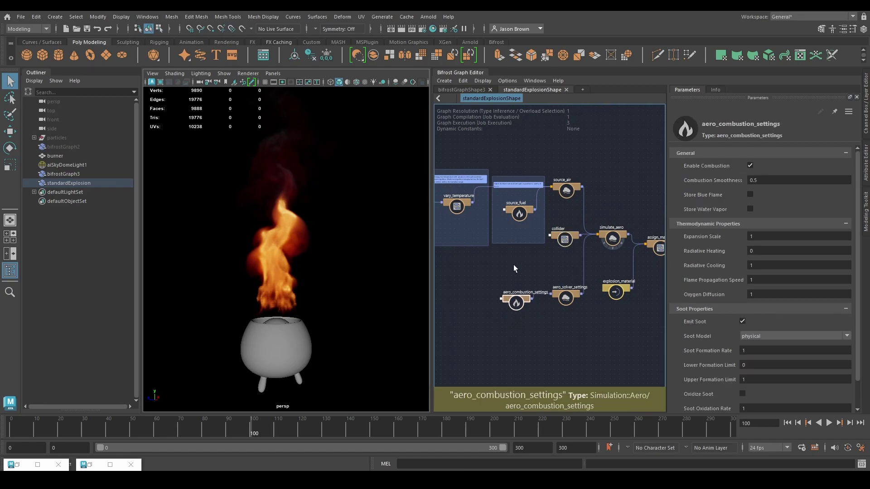
pyautogui.click(517, 213)
pyautogui.keyDown('alt'); pyautogui.moveTo(506, 222); pyautogui.dragTo(562, 233, button='middle'); pyautogui.keyUp('alt')
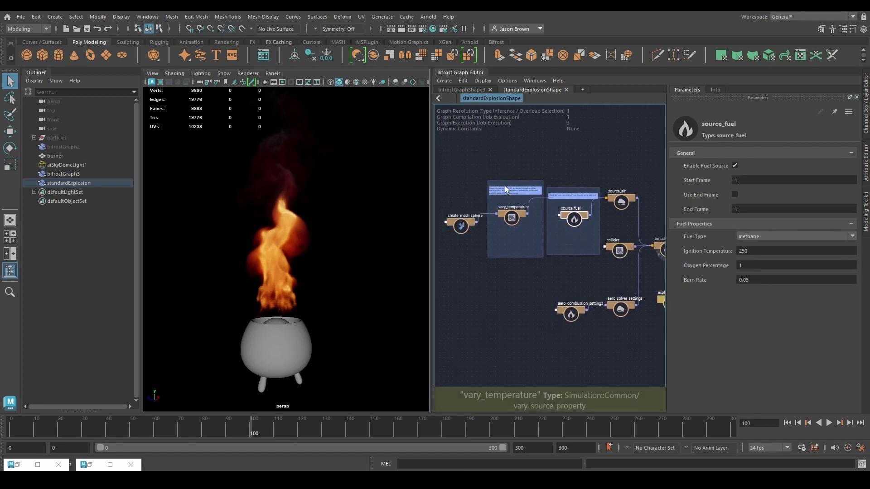
pyautogui.scroll(2, 520, 231)
pyautogui.click(517, 225)
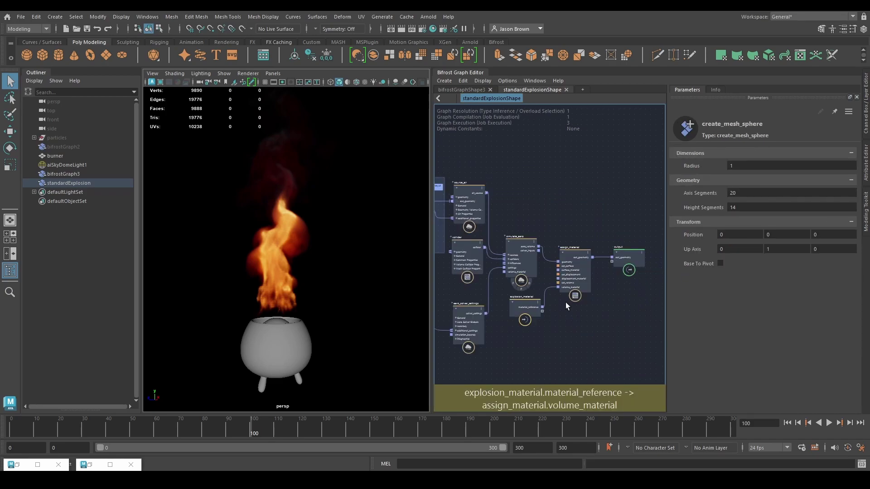
pyautogui.keyDown('alt'); pyautogui.moveTo(565, 302); pyautogui.dragTo(579, 296, button='middle'); pyautogui.keyUp('alt')
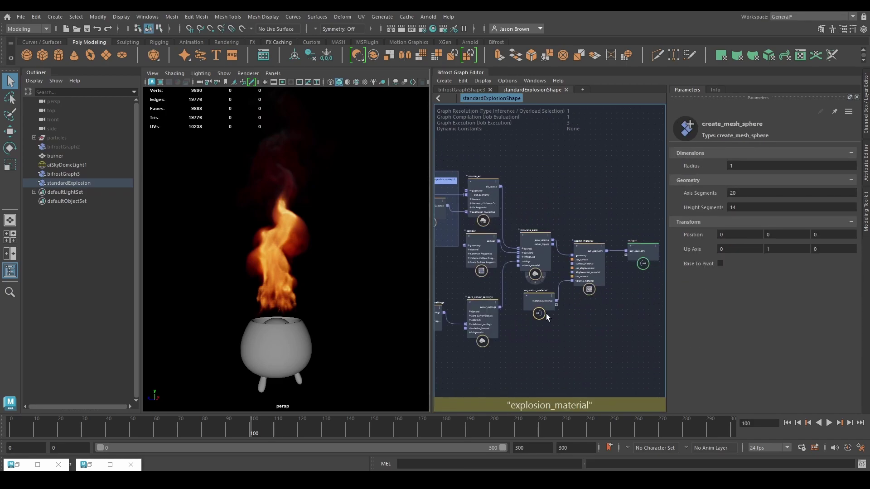